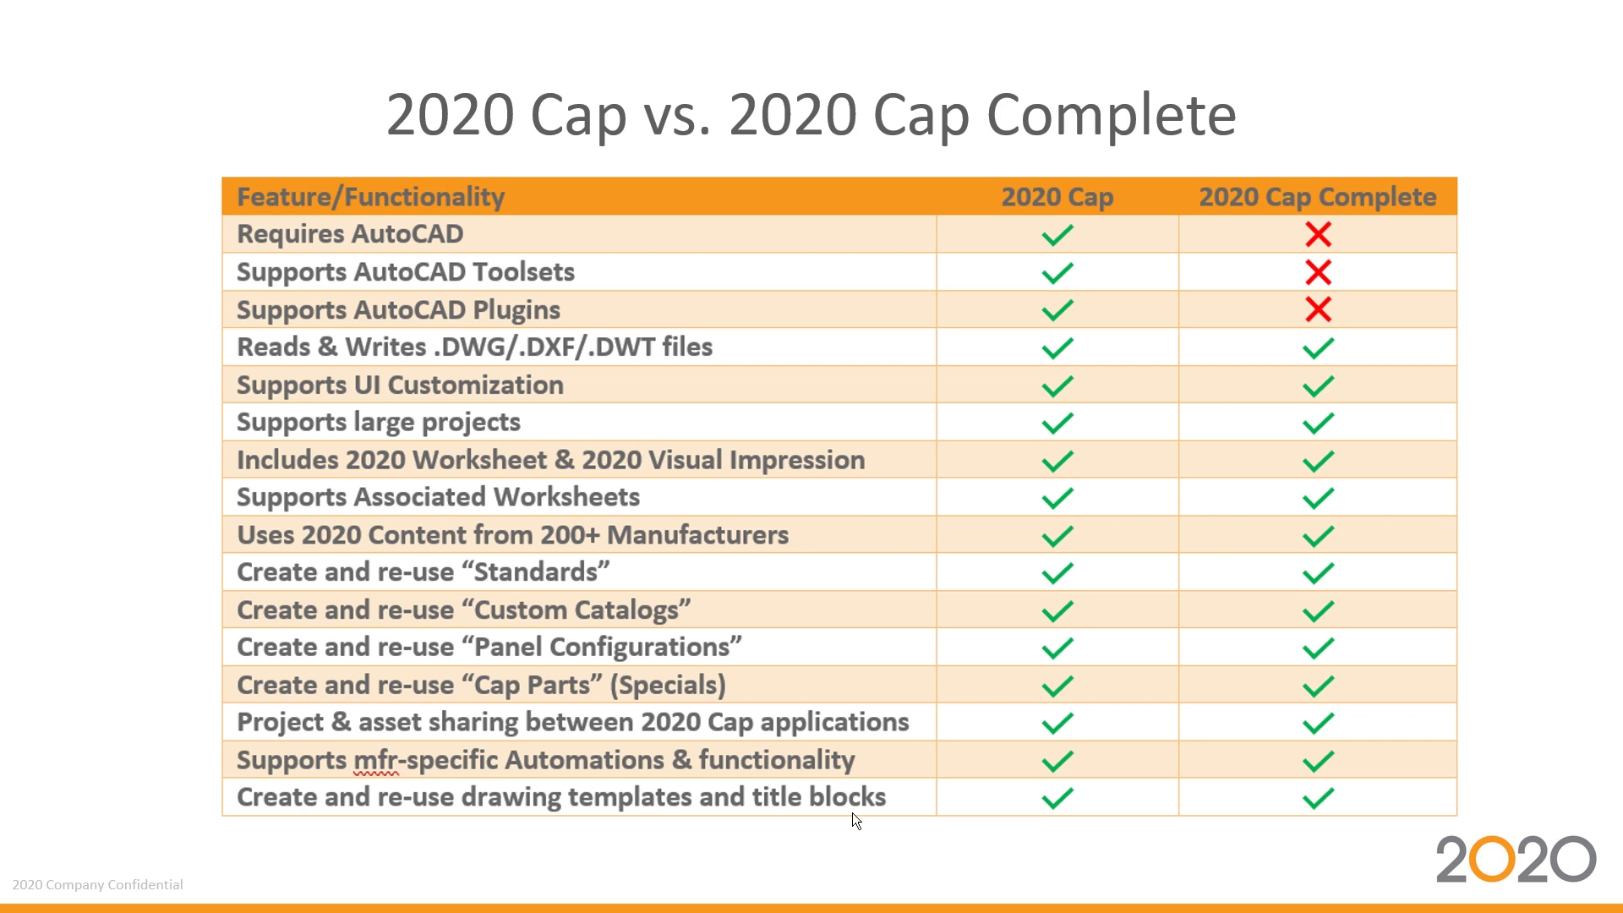
- Advance the slideshow from the 2020 Cap vs. 2020 Cap Complete comparison to the Demo slide
click(852, 813)
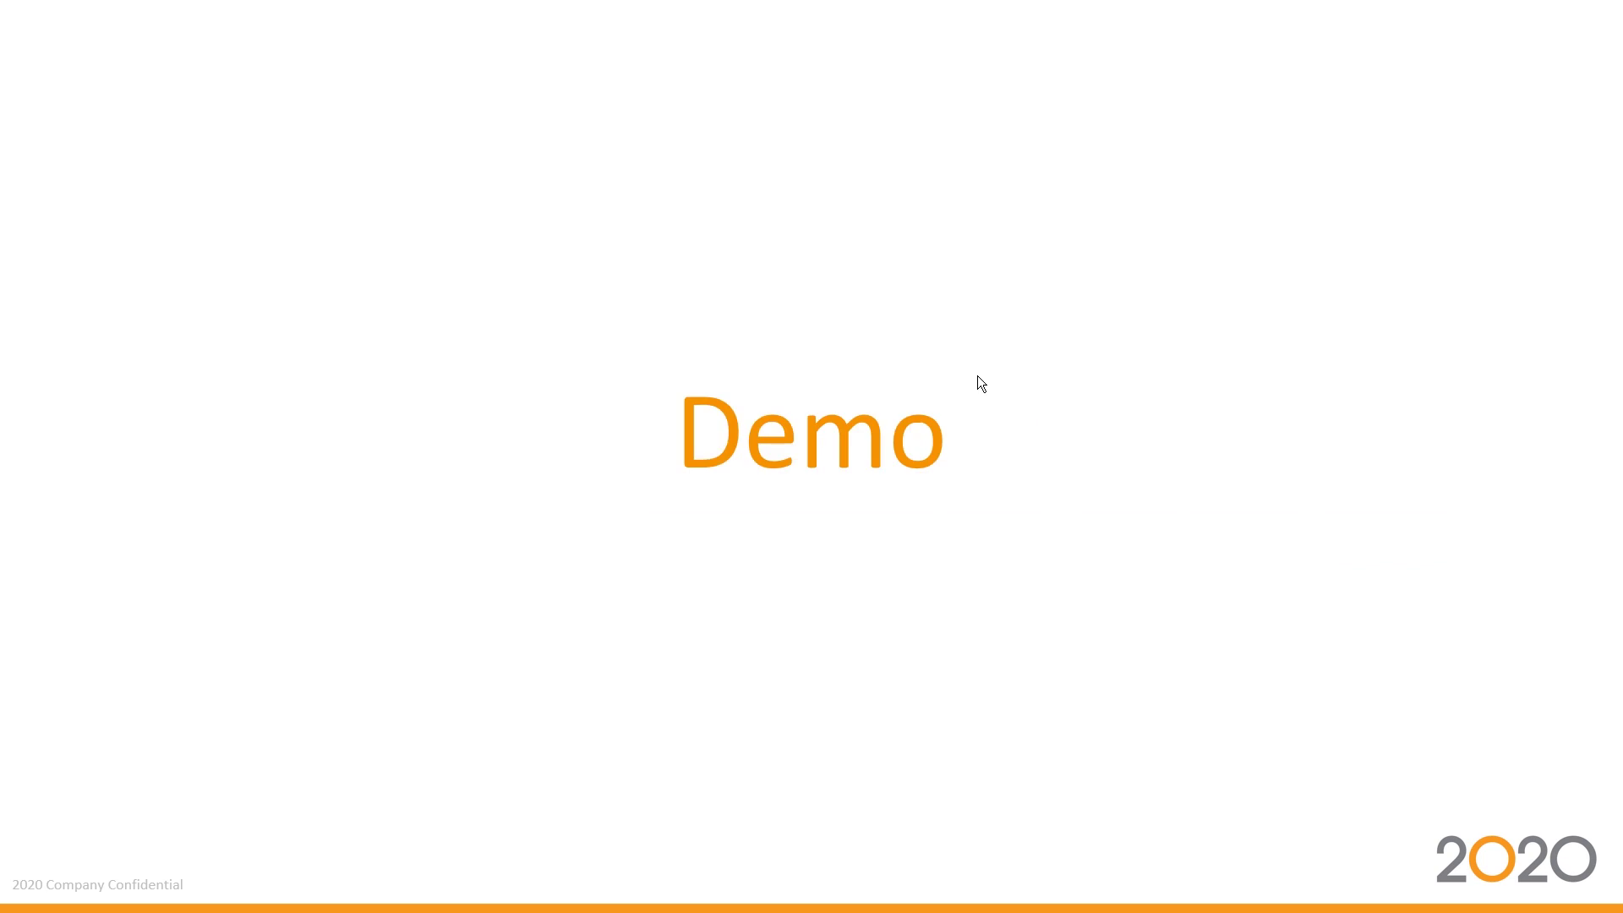
- Switch to AutoCAD and cancel the stray circle command on the command line
key(alt+Tab)
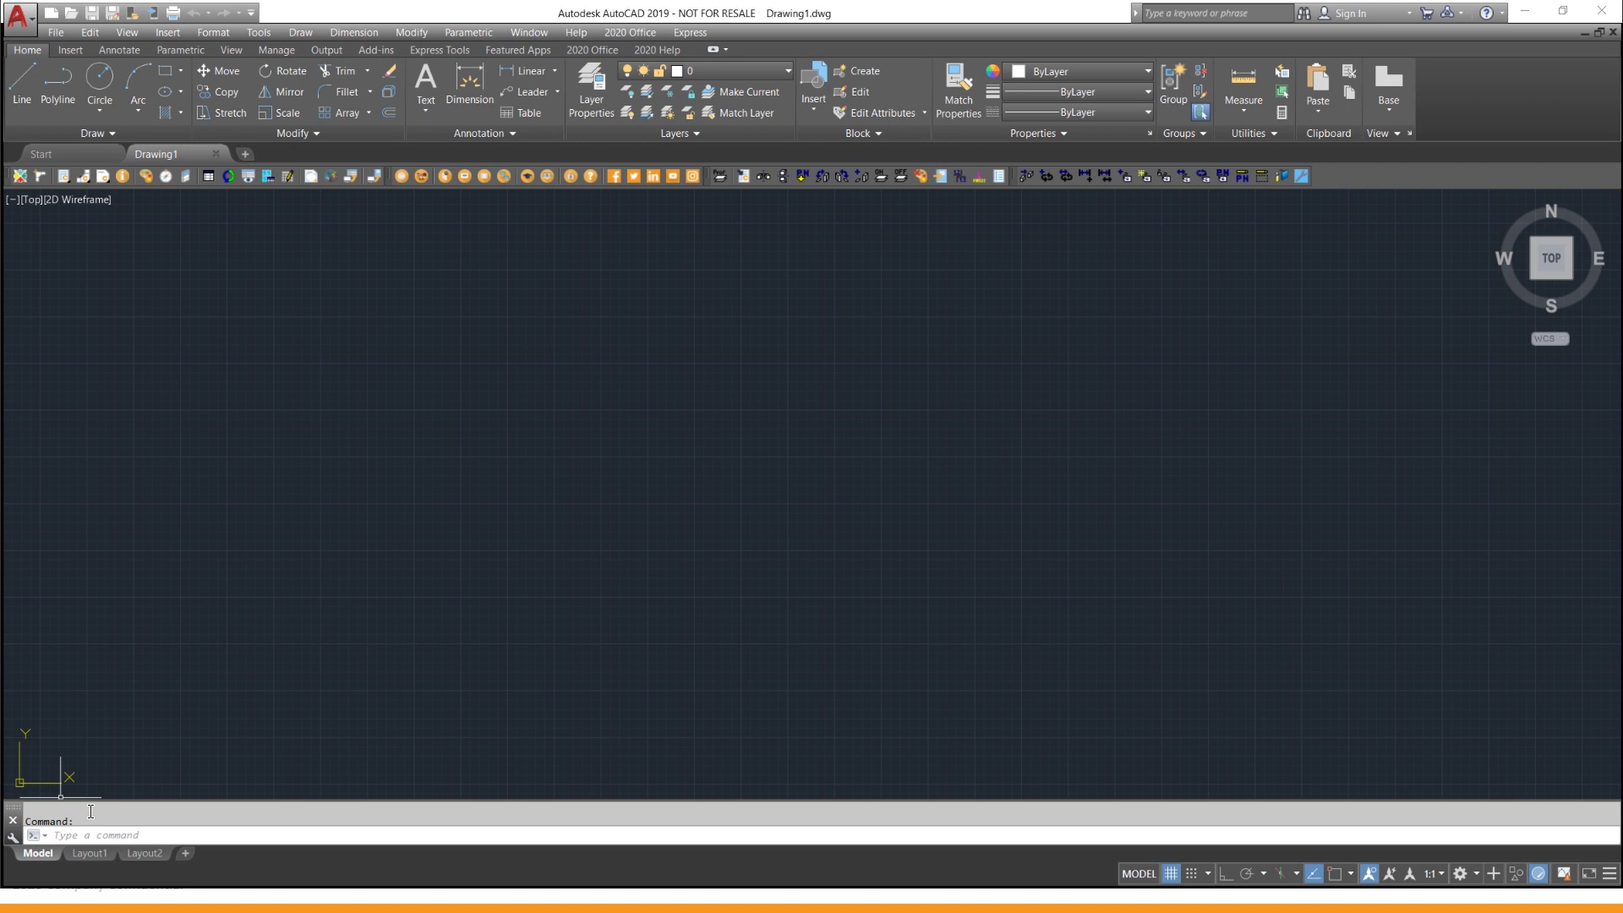
text(c)
key(Return)
key(Escape)
- Load 2020 Cap with the CAP command, dismiss What's New, and launch Cap Complete
text(CAP)
key(Return)
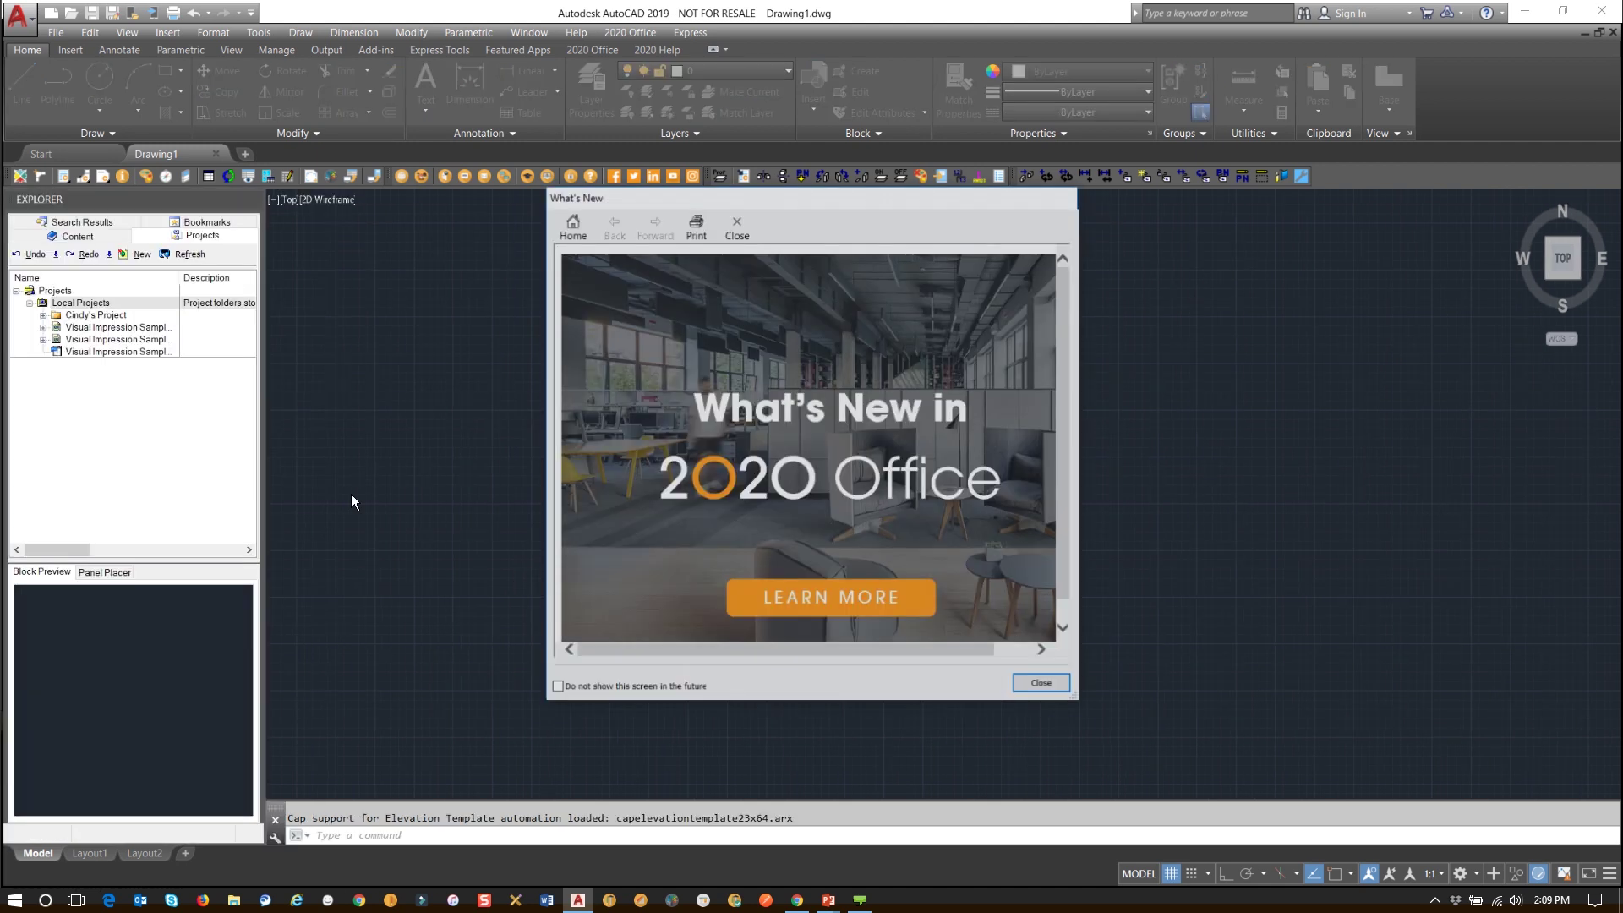
key(Escape)
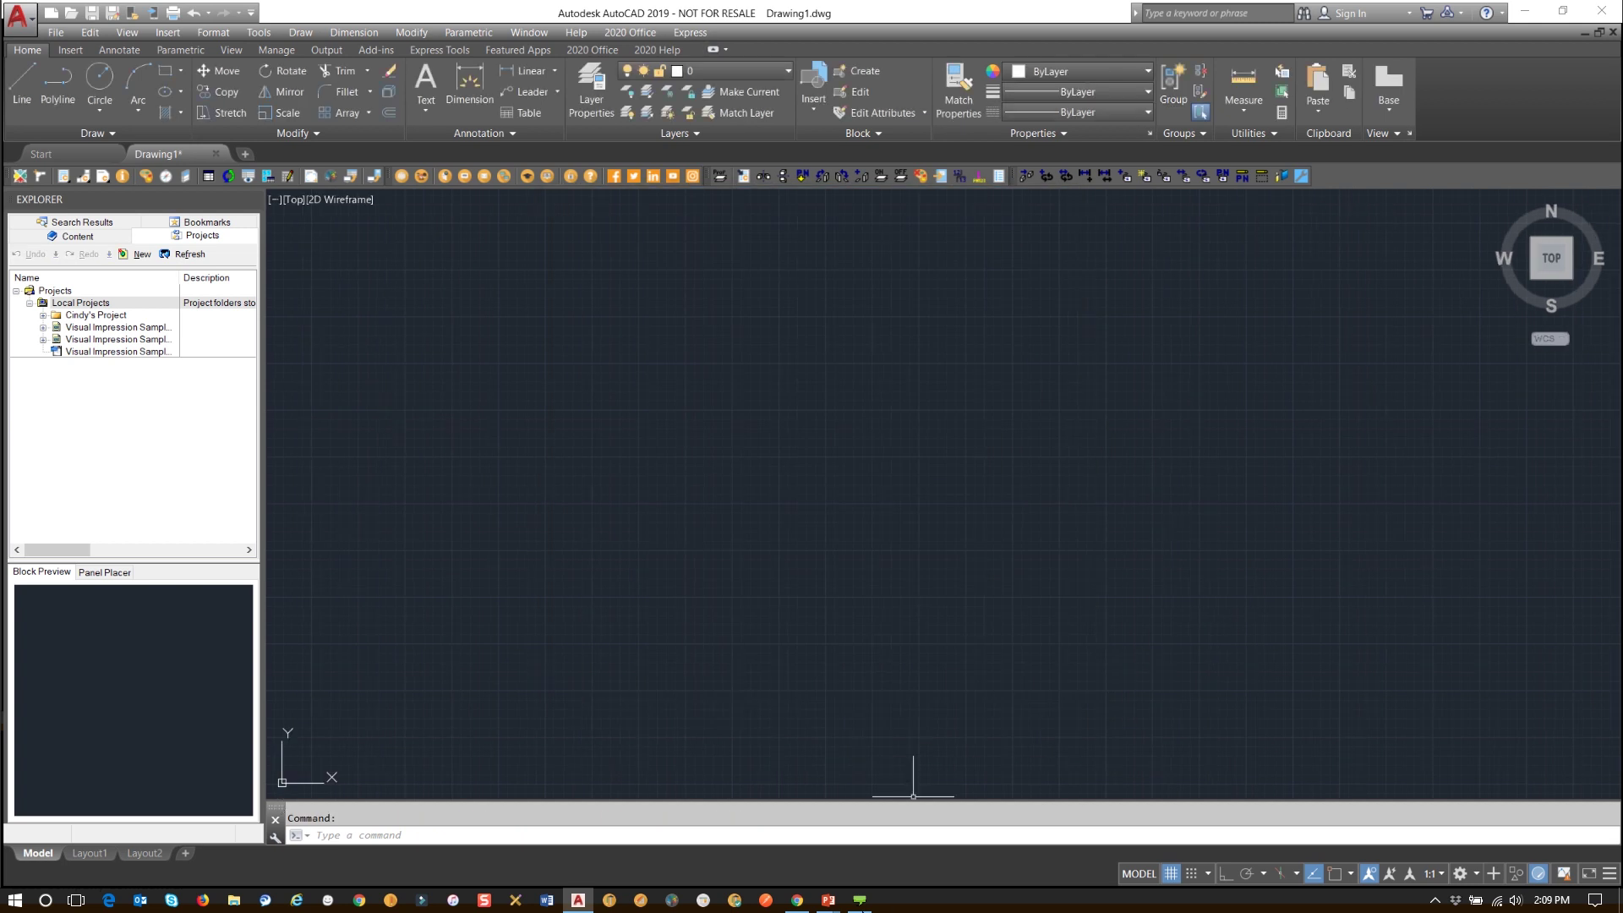
click(734, 901)
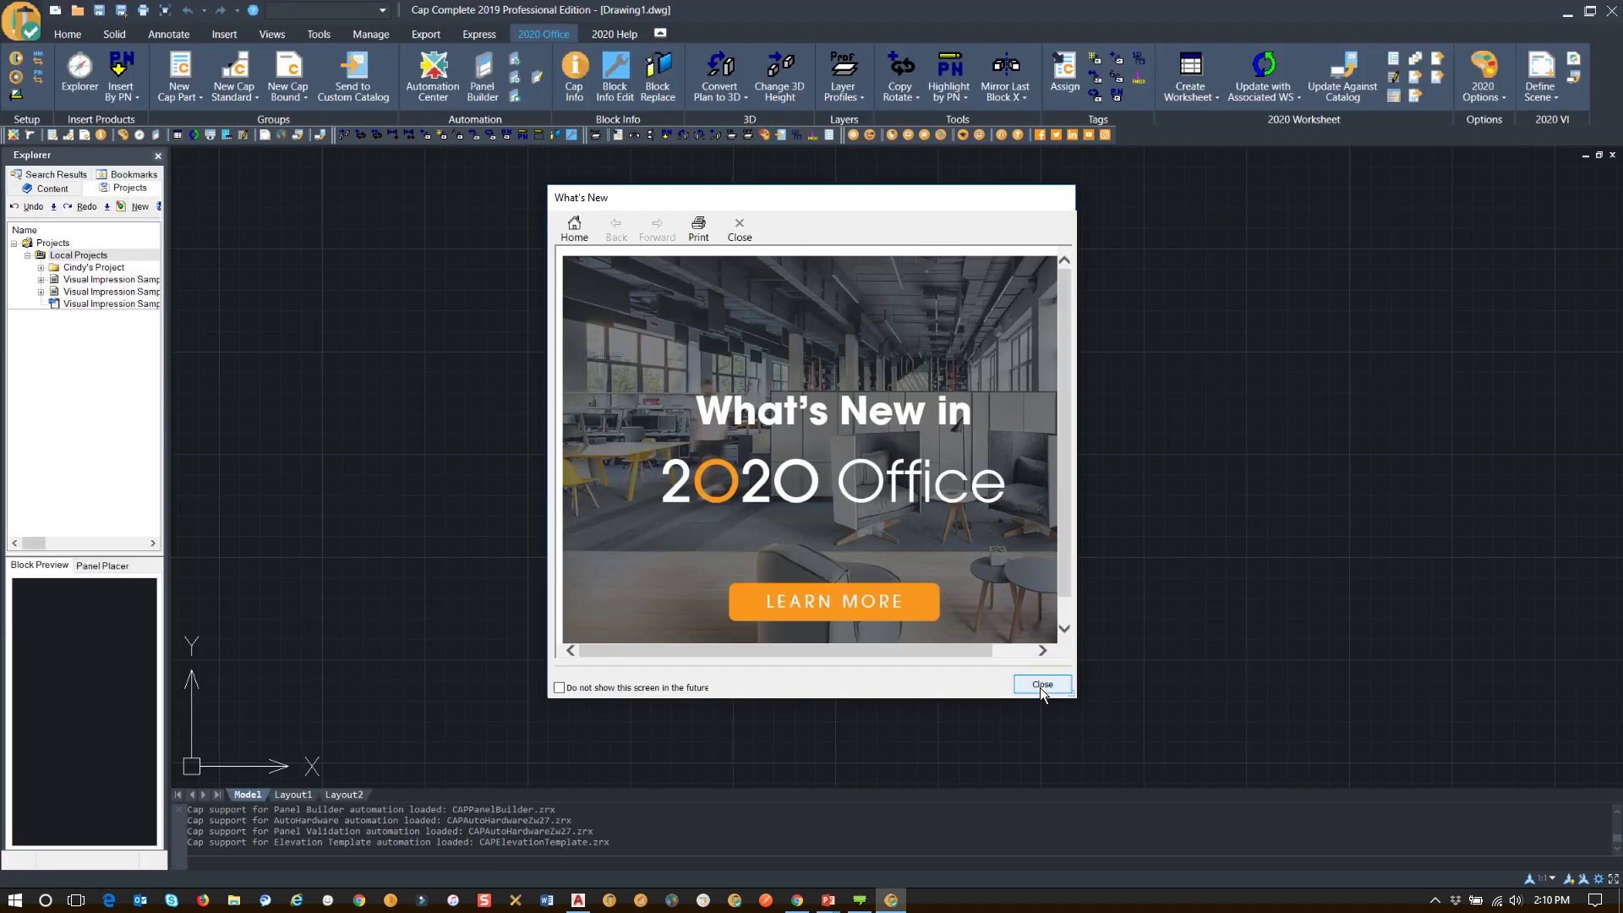
- Close the What's New in 2020 Office window to reach the empty Drawing1.dwg
click(1041, 679)
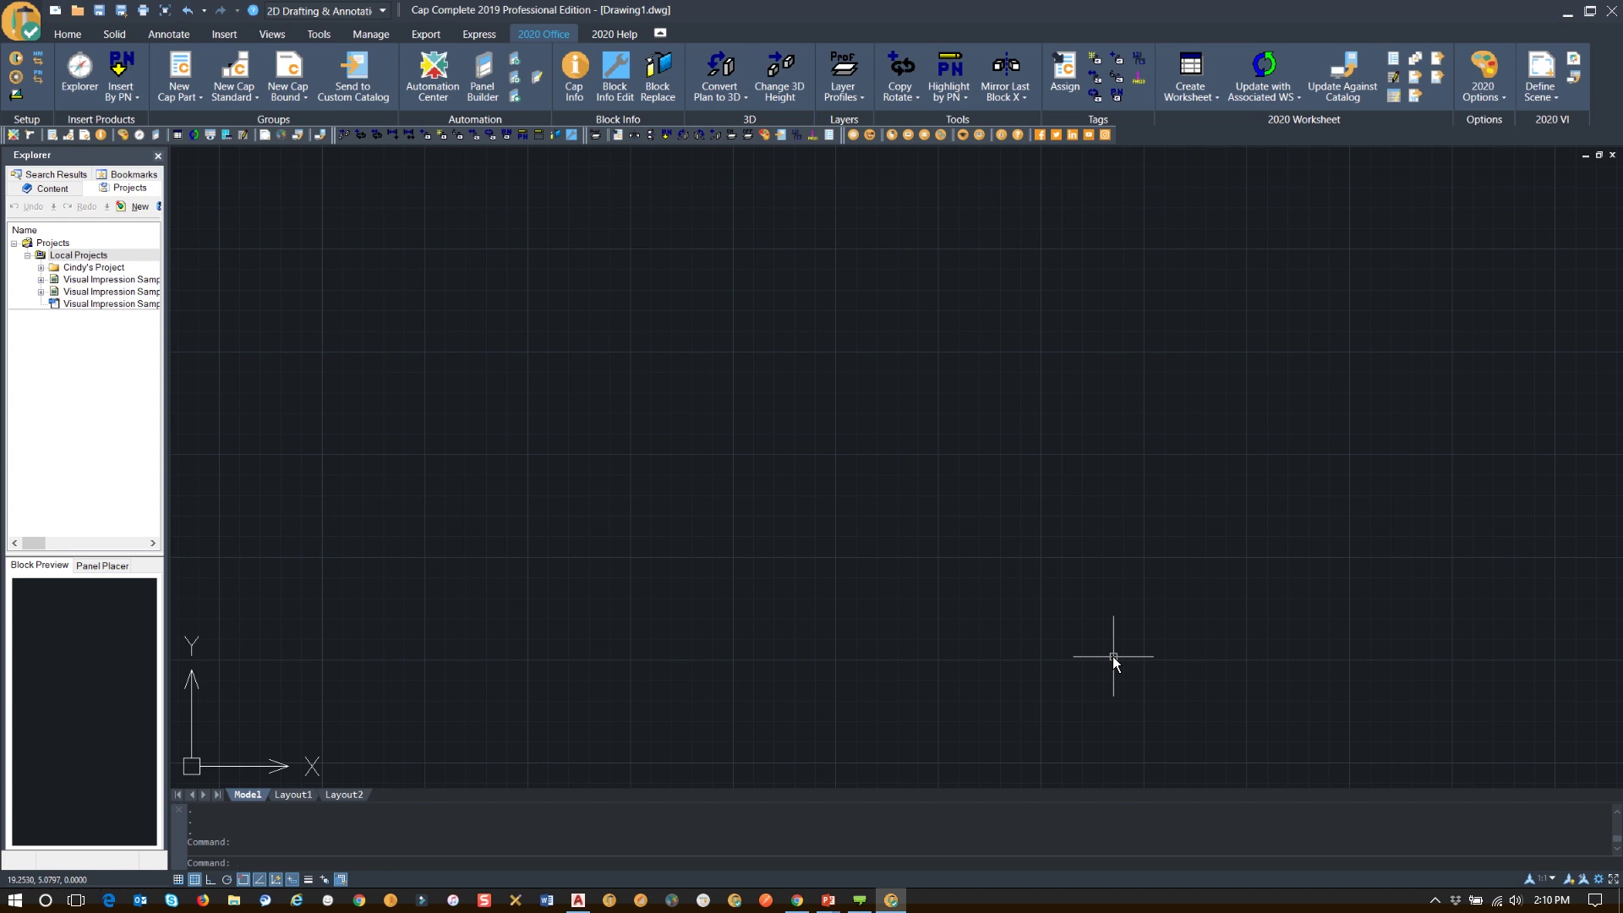
- Insert the DMO Seating > Executive > Mid Back chair (EXECLEA) and zoom to extents
click(43, 192)
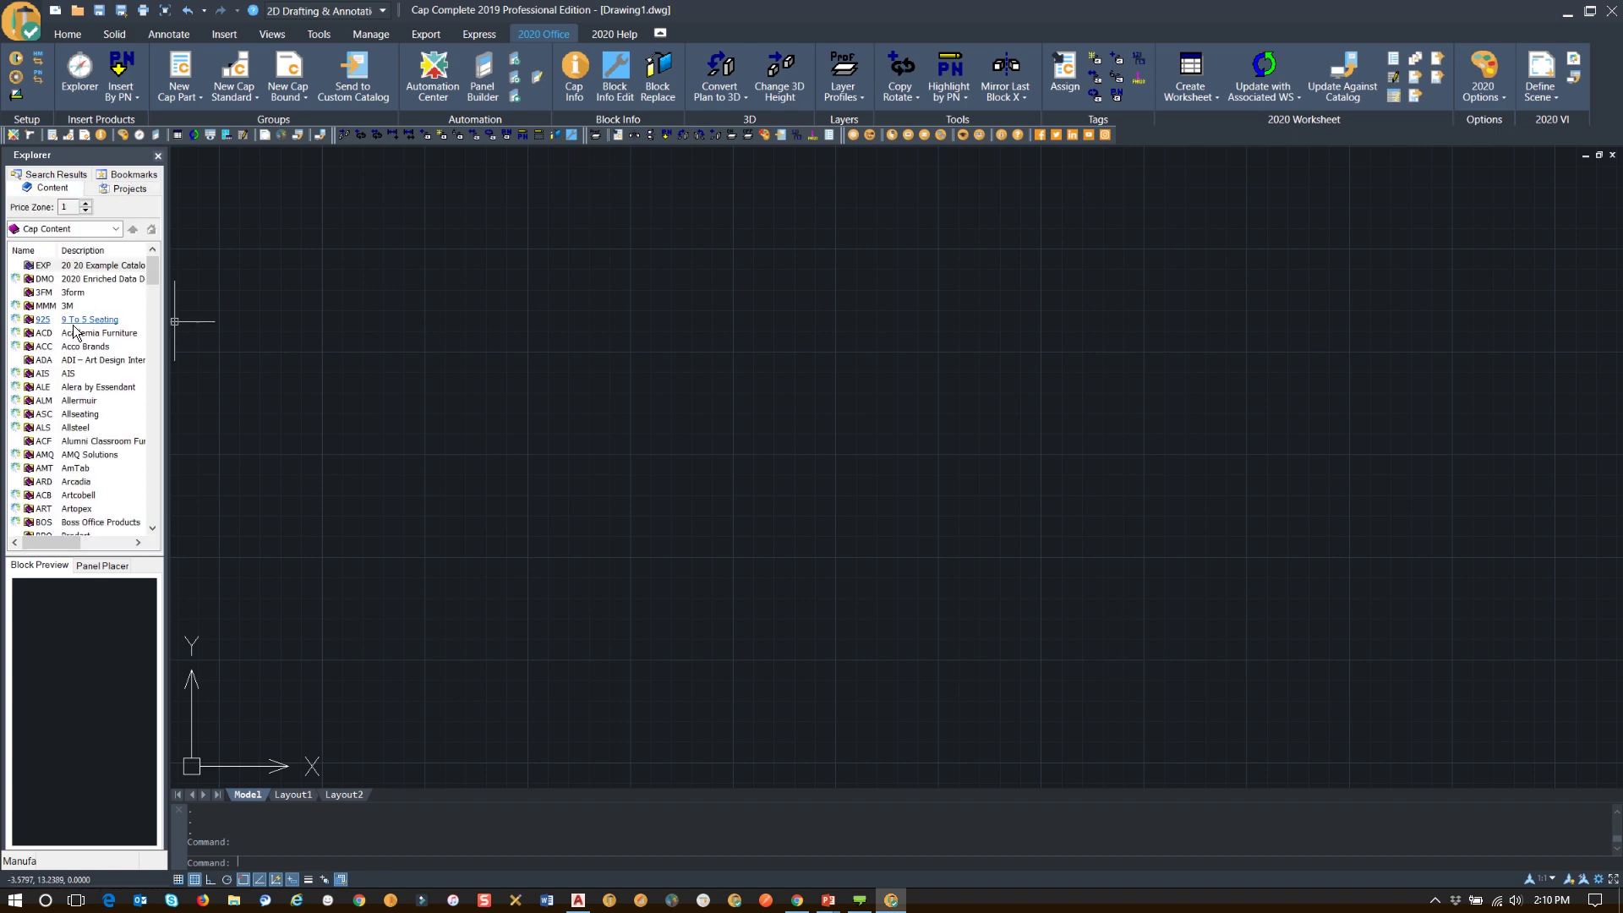
click(94, 277)
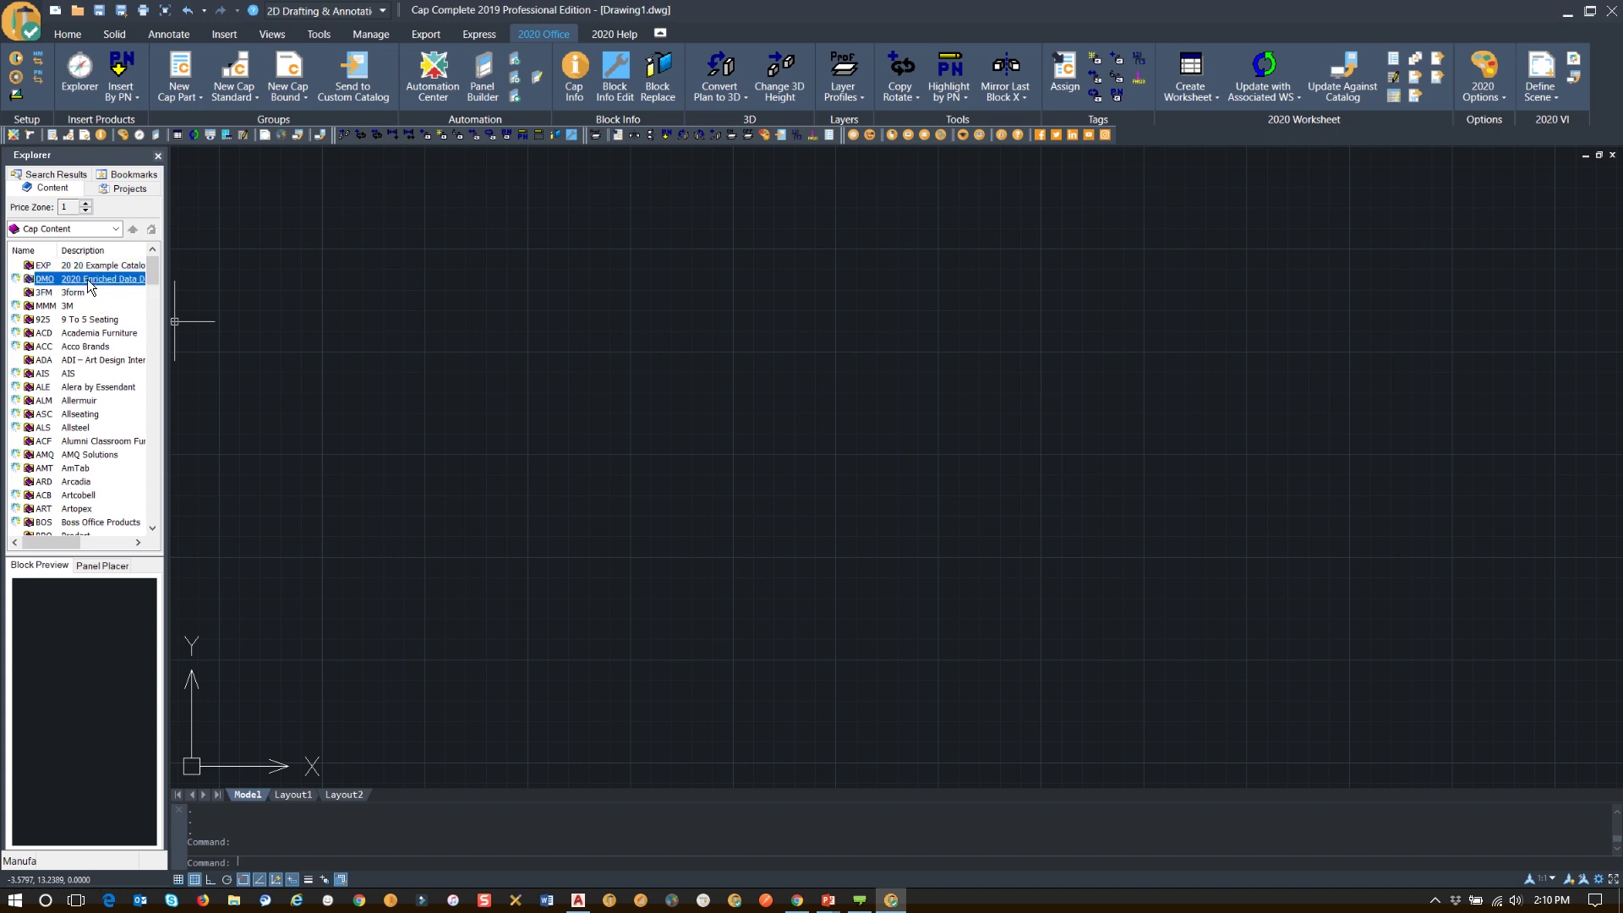
double_click(82, 279)
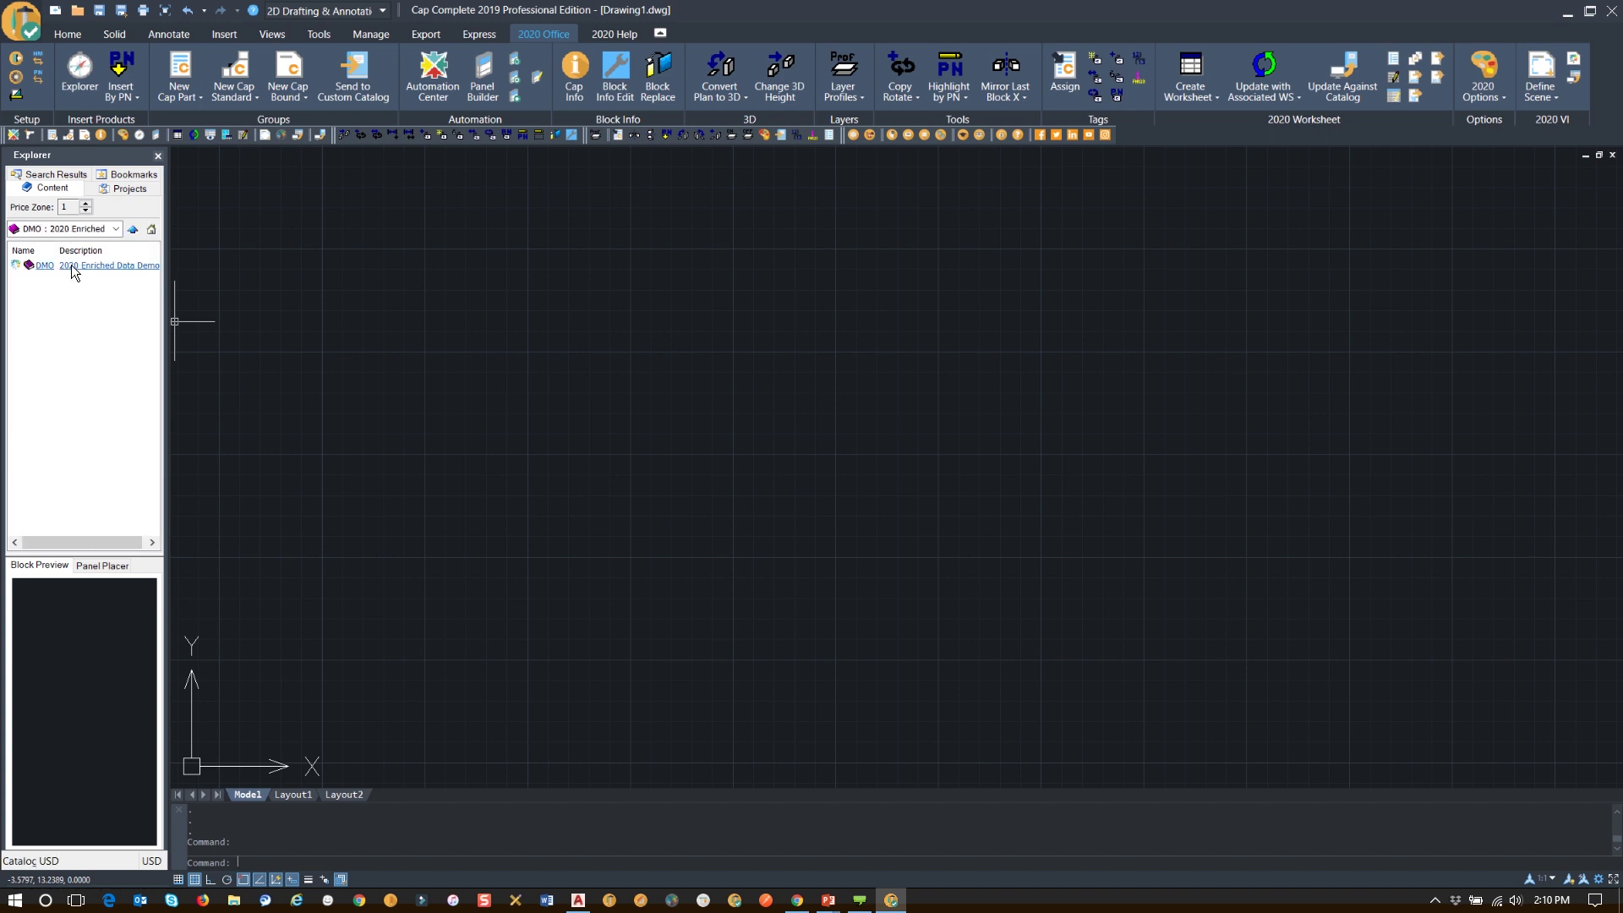
double_click(73, 267)
double_click(44, 309)
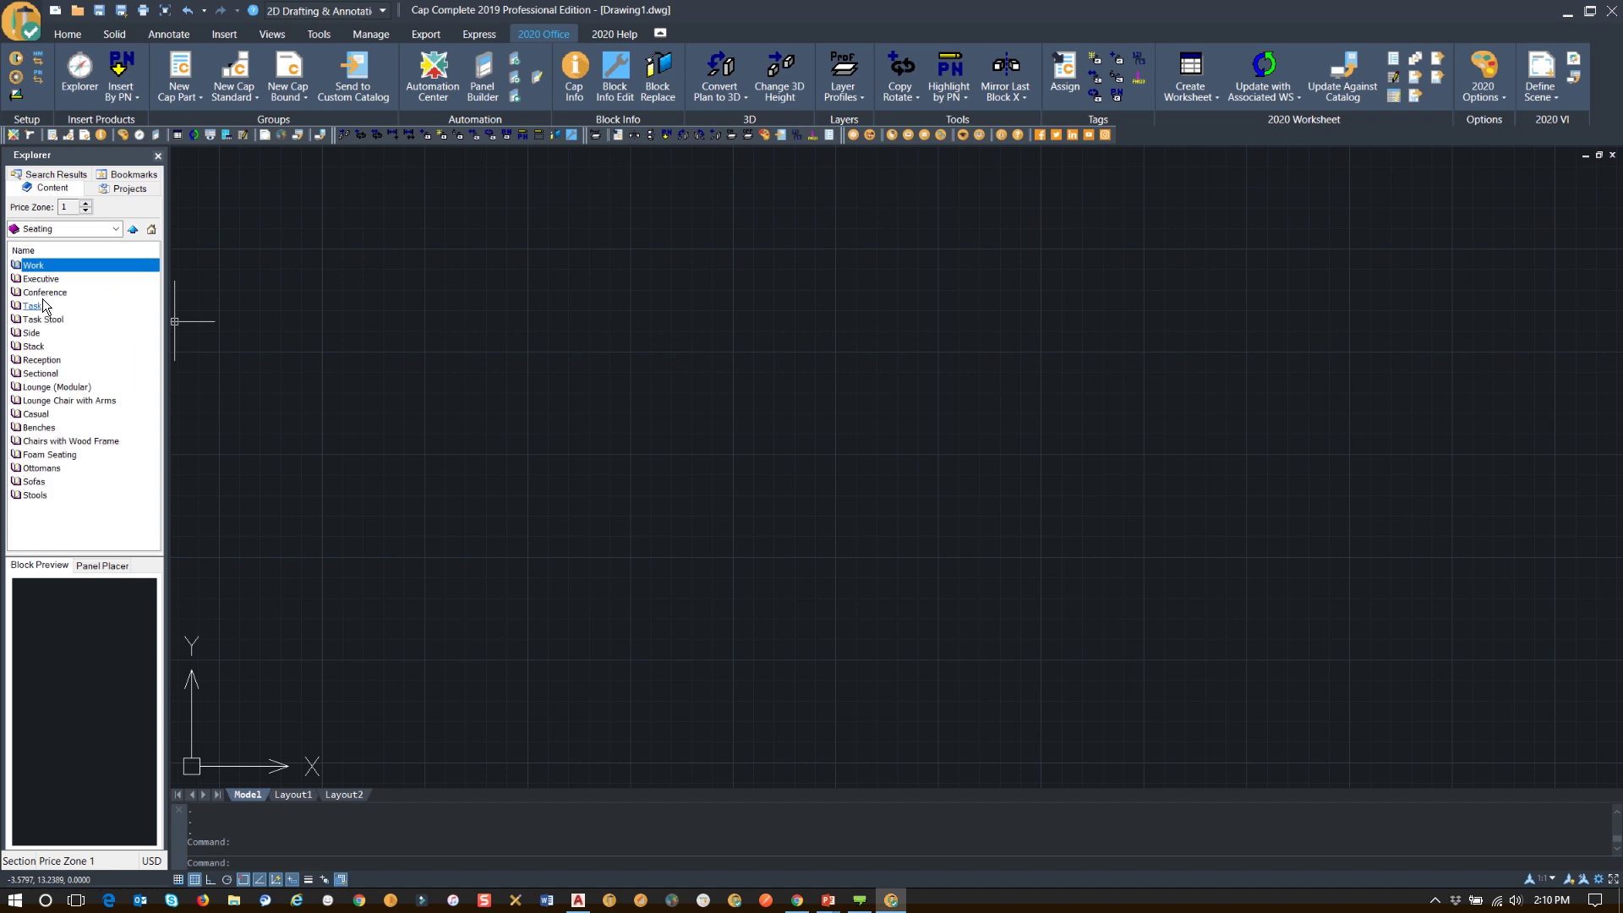
double_click(44, 283)
double_click(44, 283)
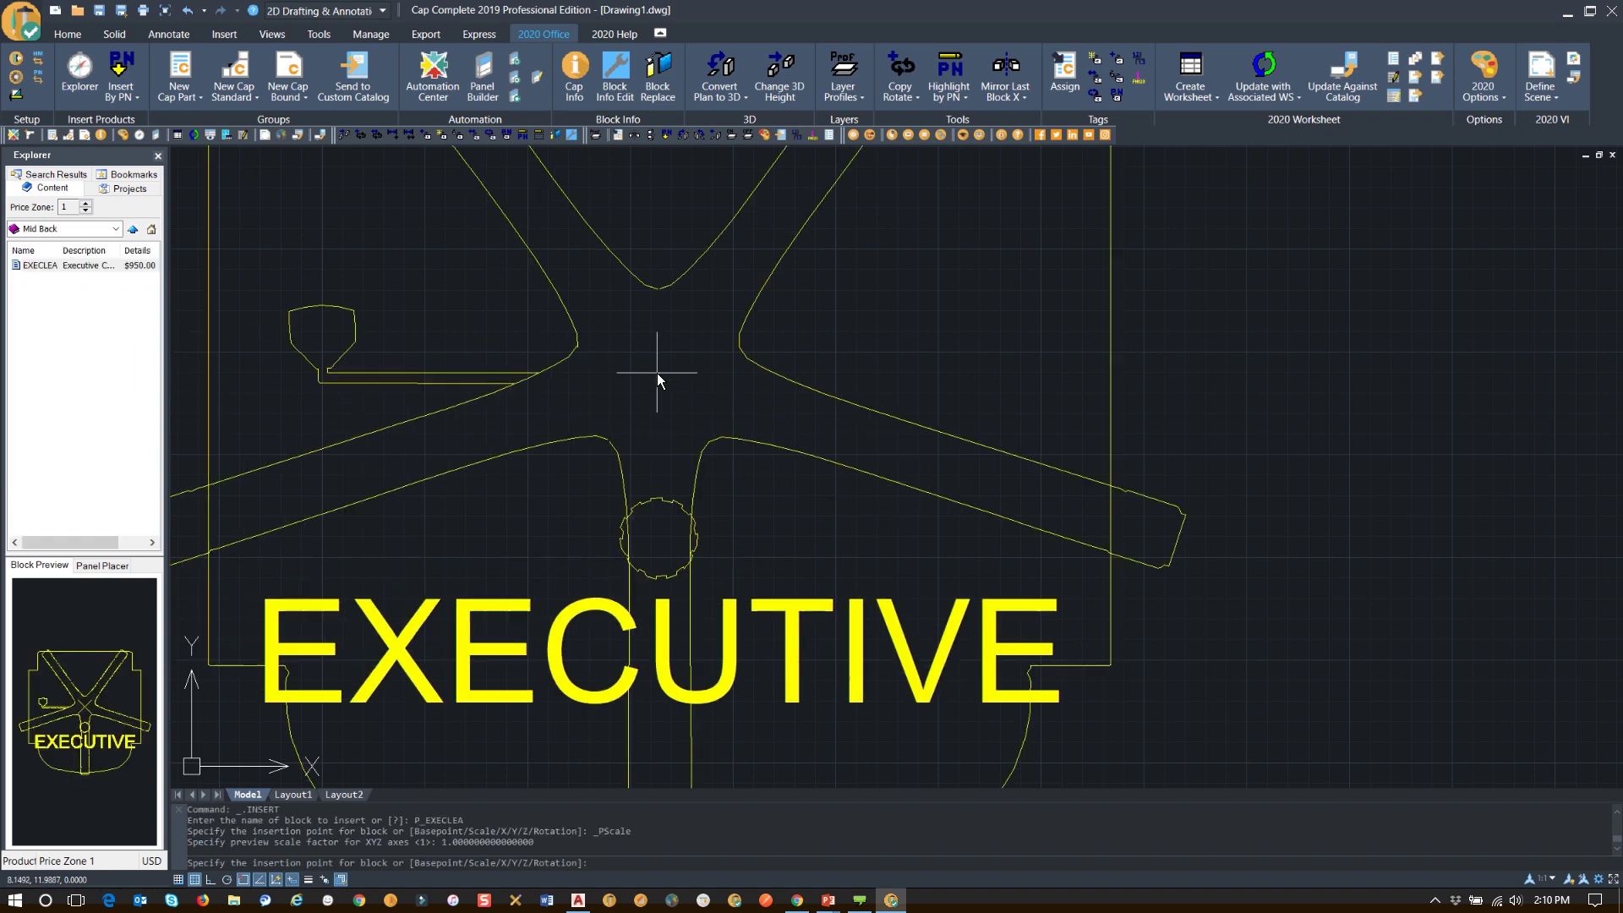
text(e)
key(Return)
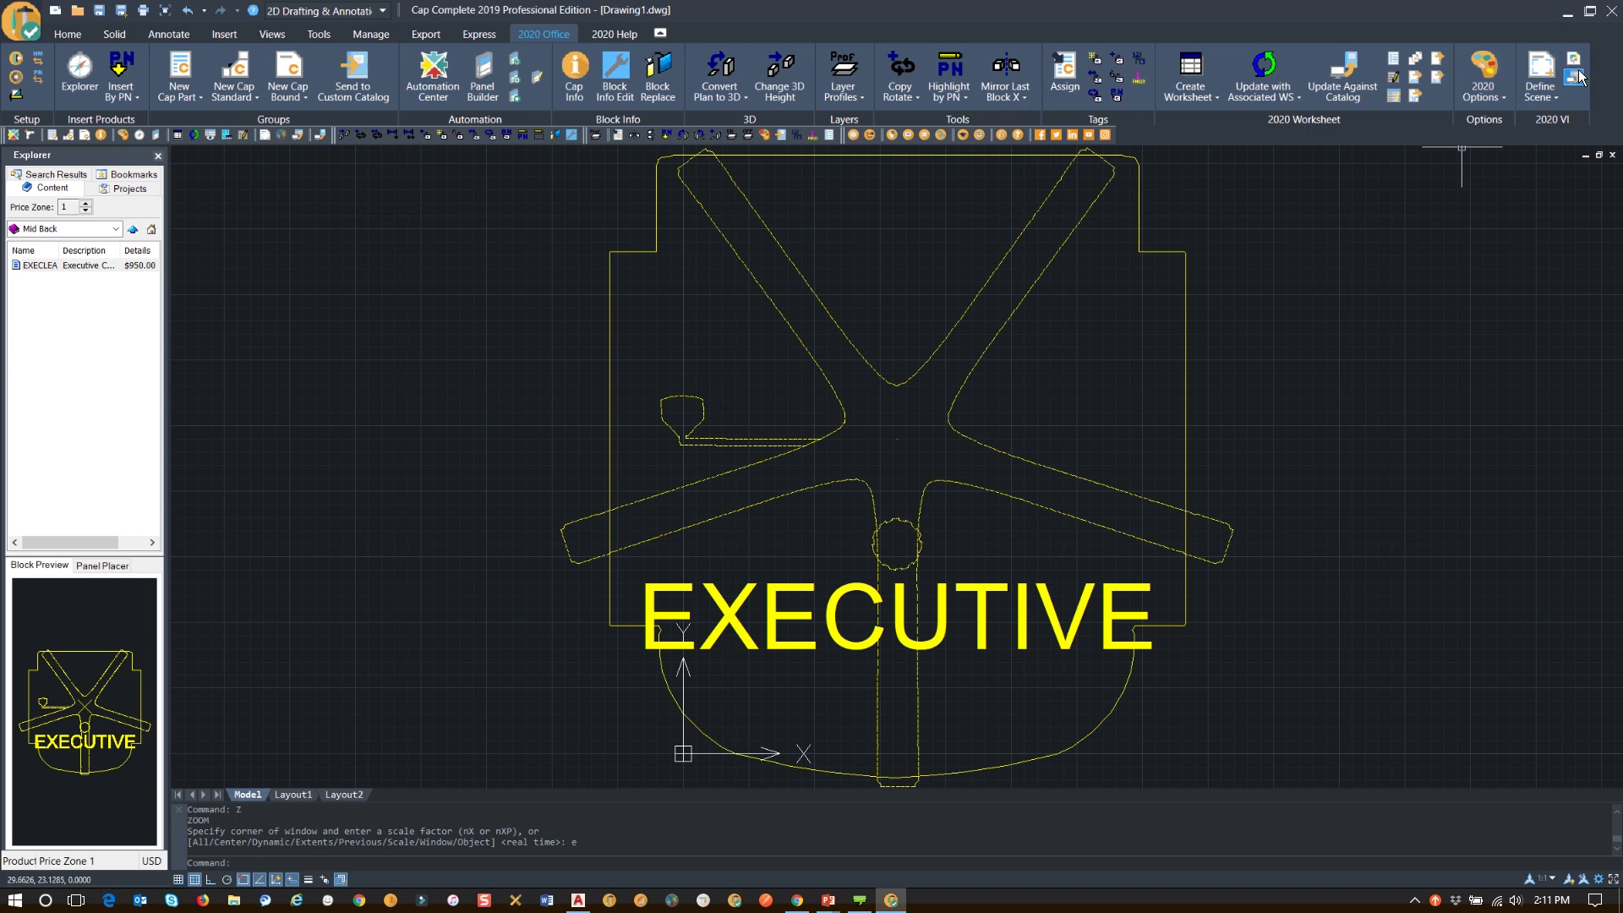
- Open Updated Visual Impression Sample.dwg and switch to the 2020 Help ribbon tab
click(654, 254)
key(Escape)
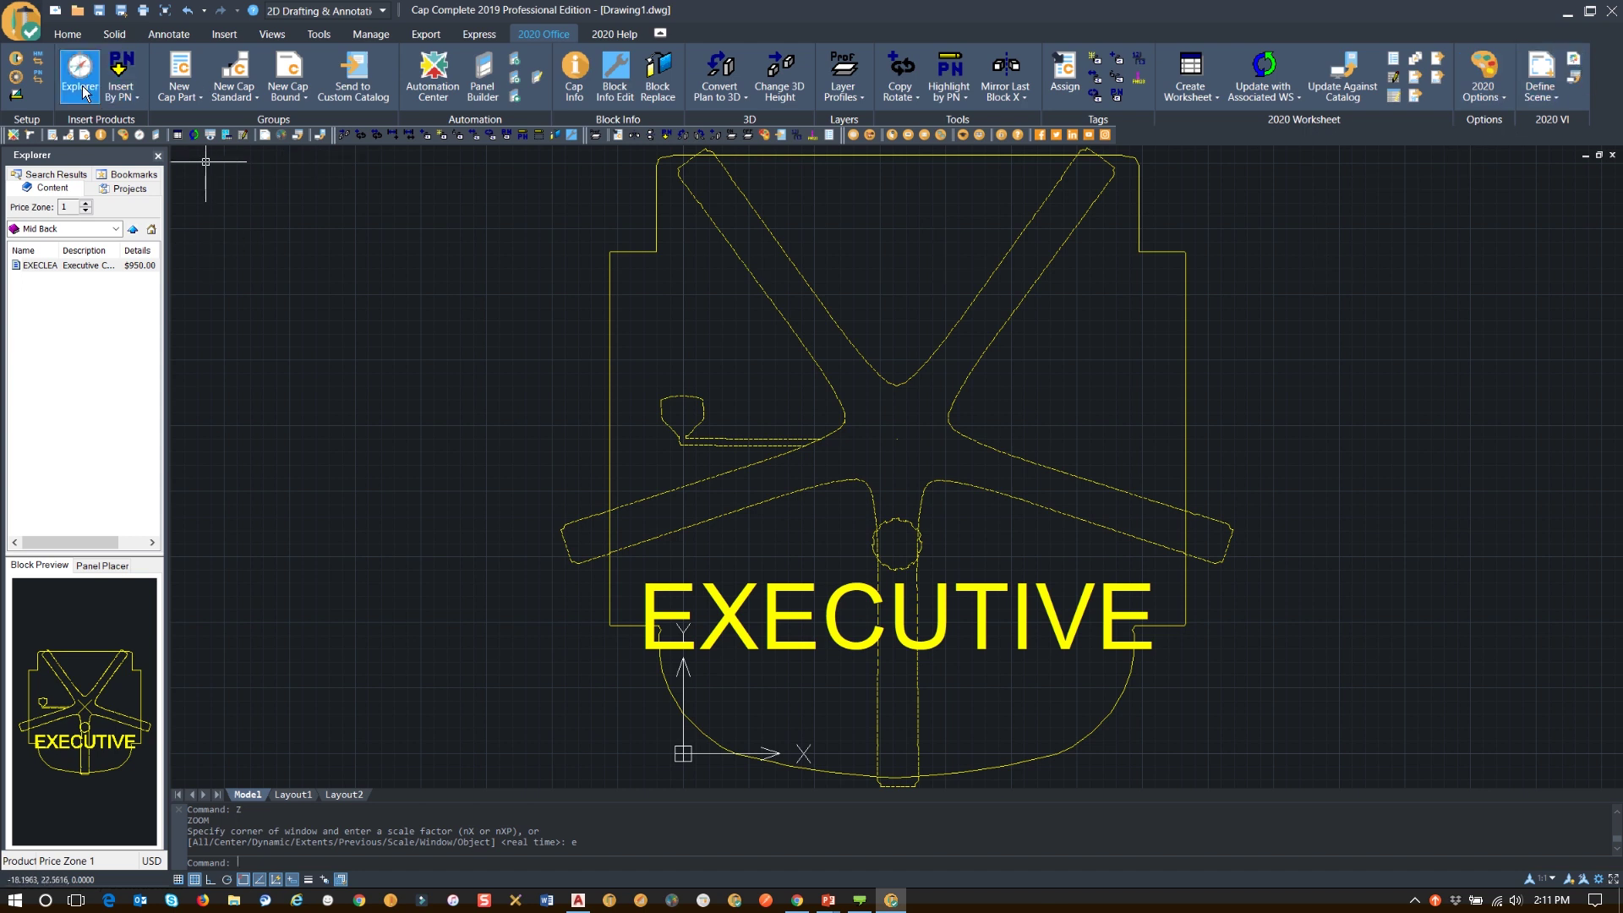
click(25, 29)
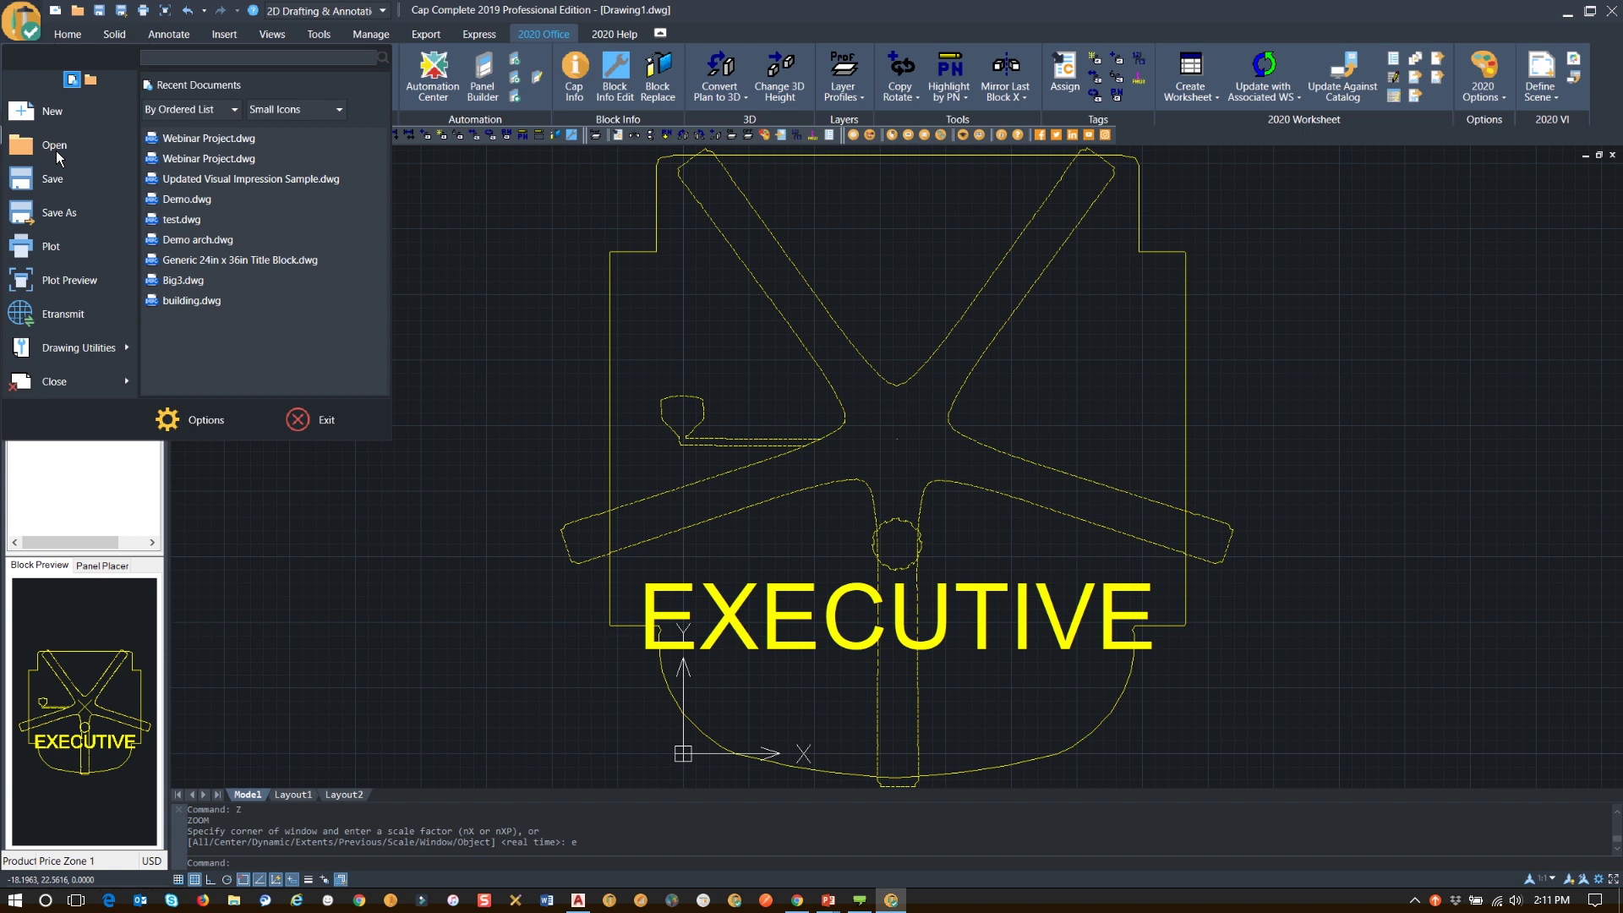
click(58, 152)
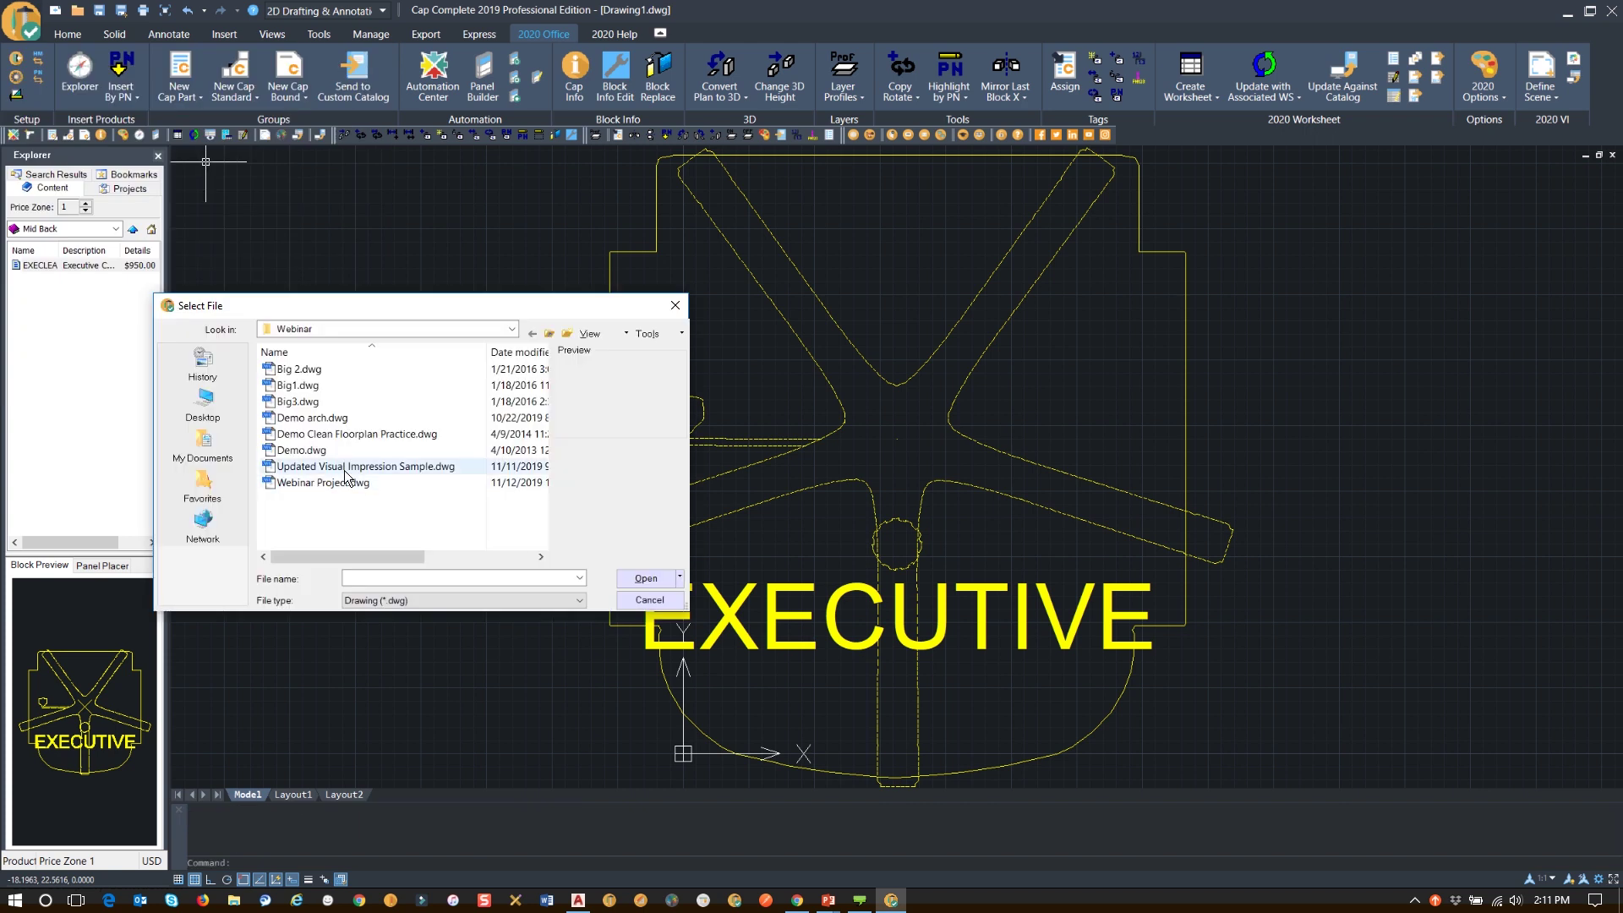
click(345, 468)
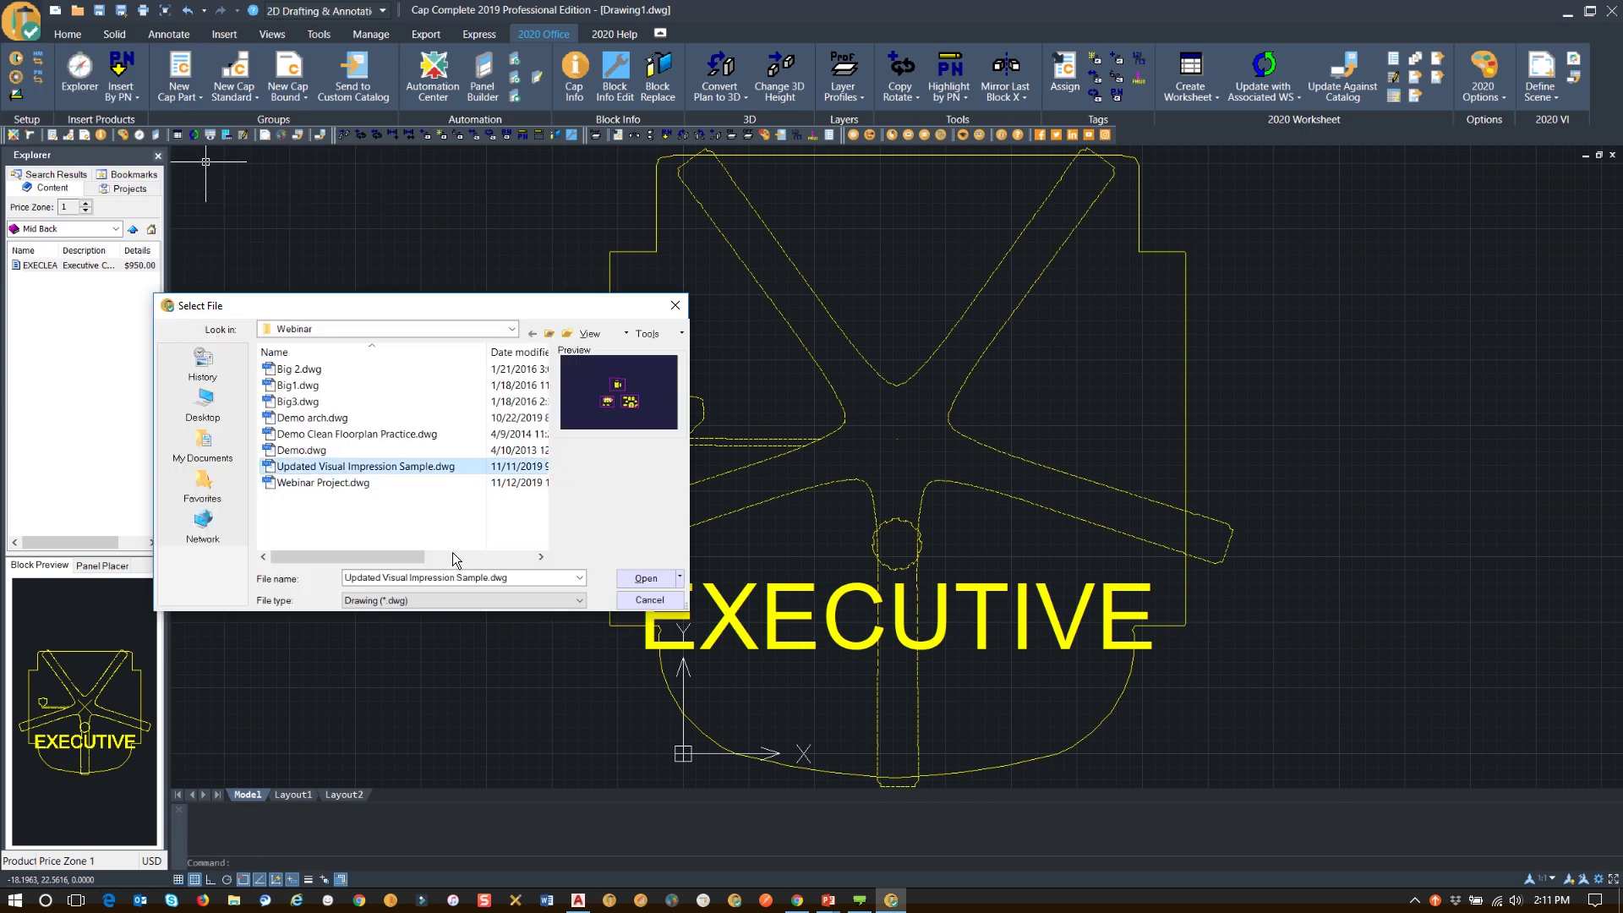
click(634, 582)
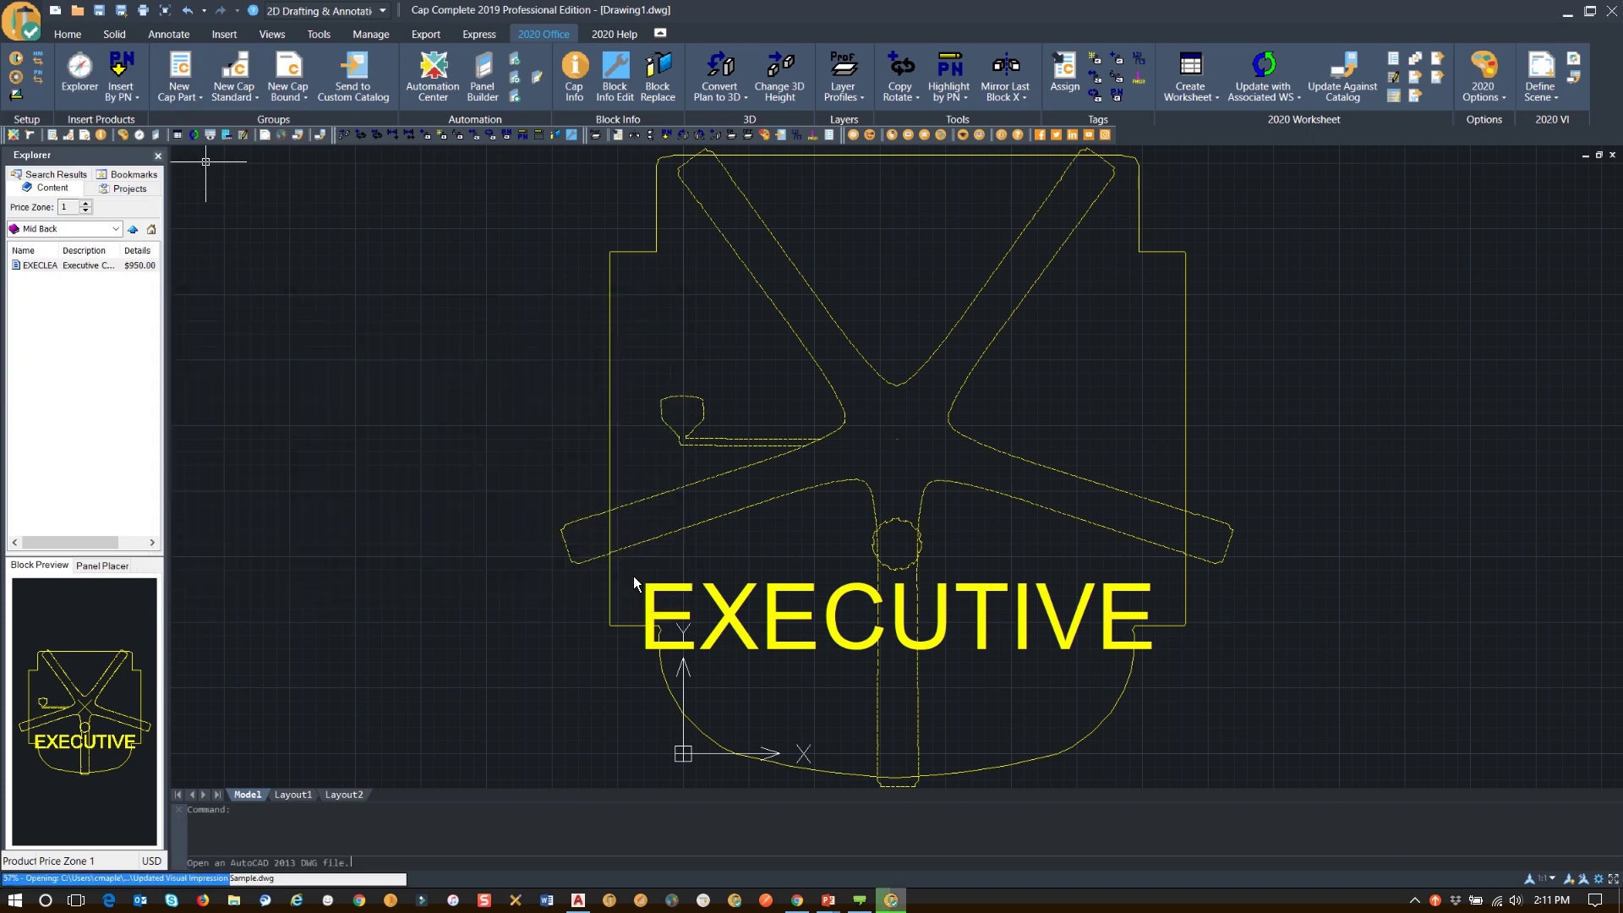
click(610, 35)
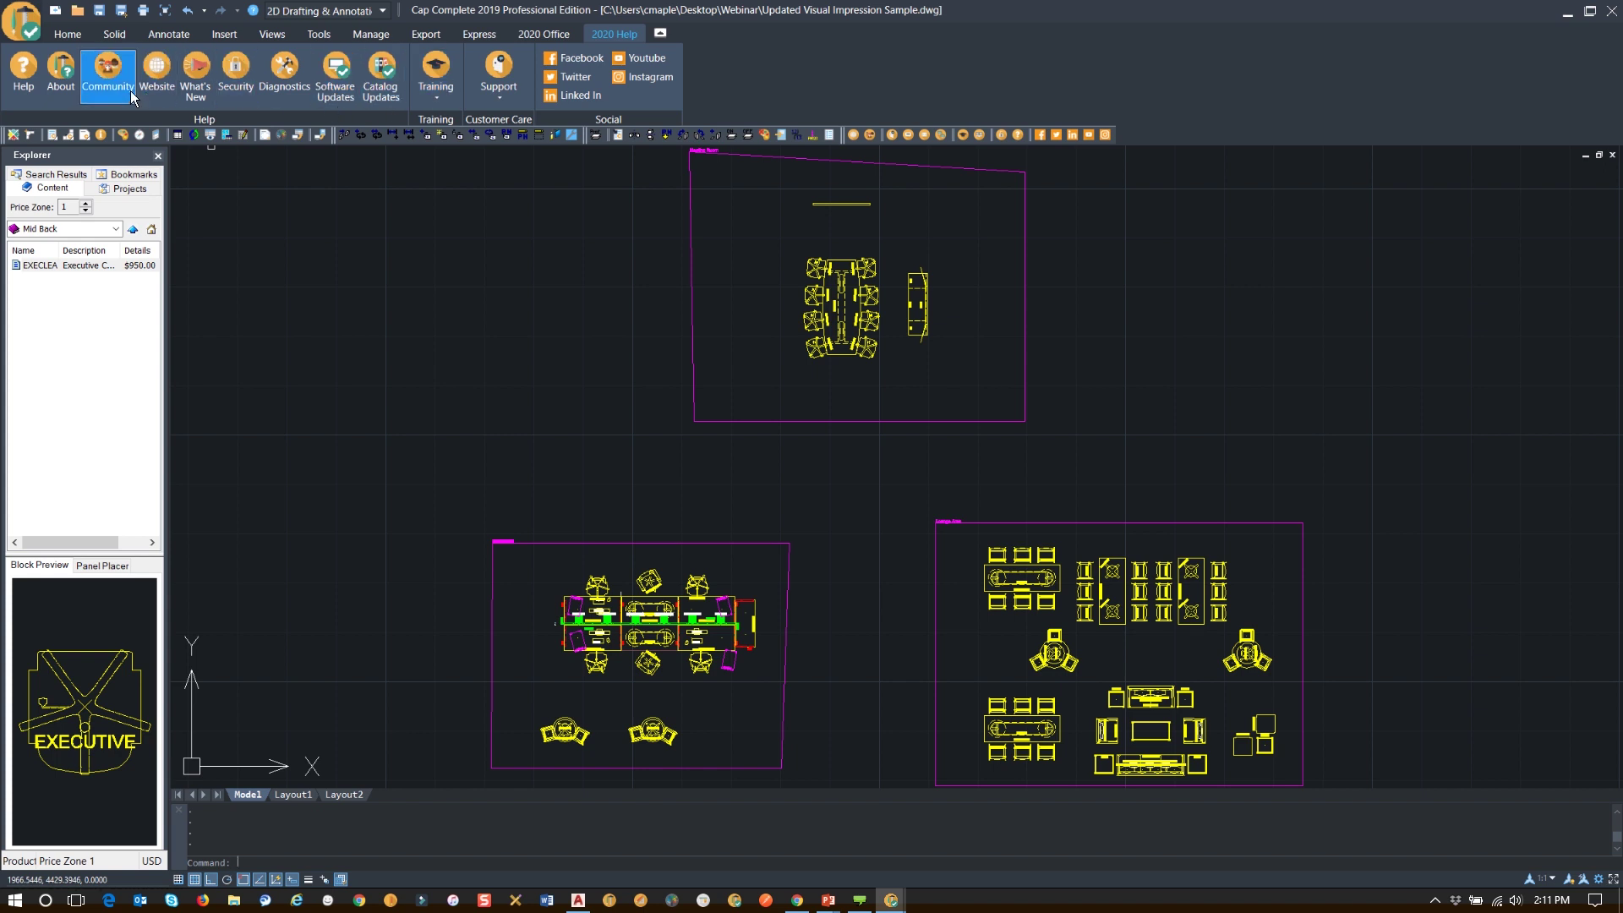
- Check the Remote Support option in the Support dropdown, then return to the 2020 Office tools
click(509, 91)
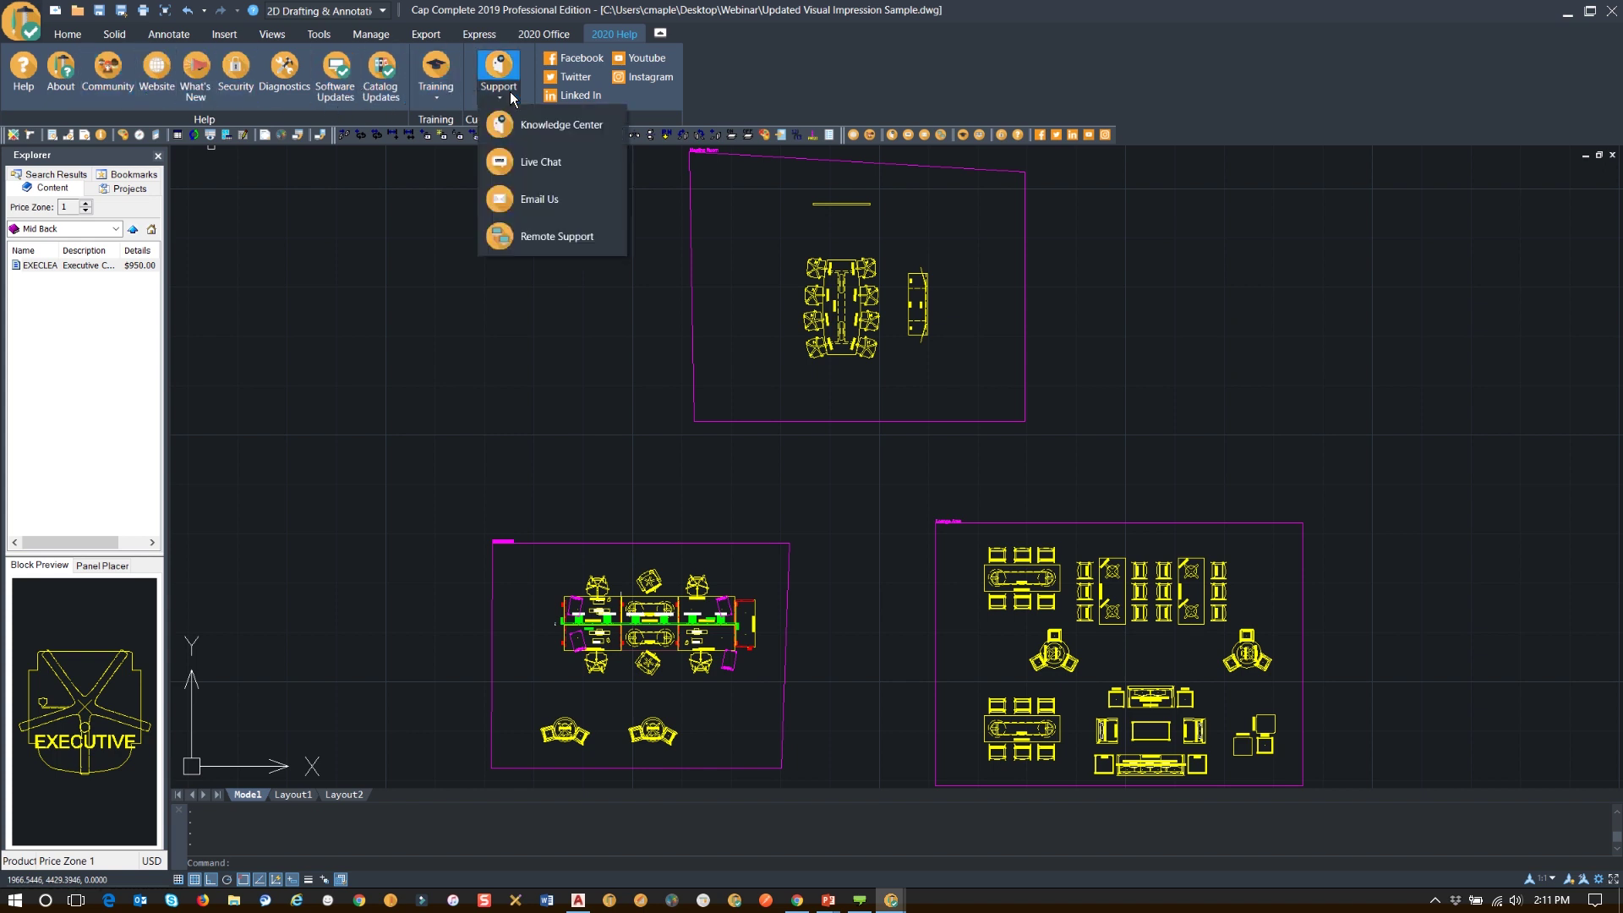
click(587, 244)
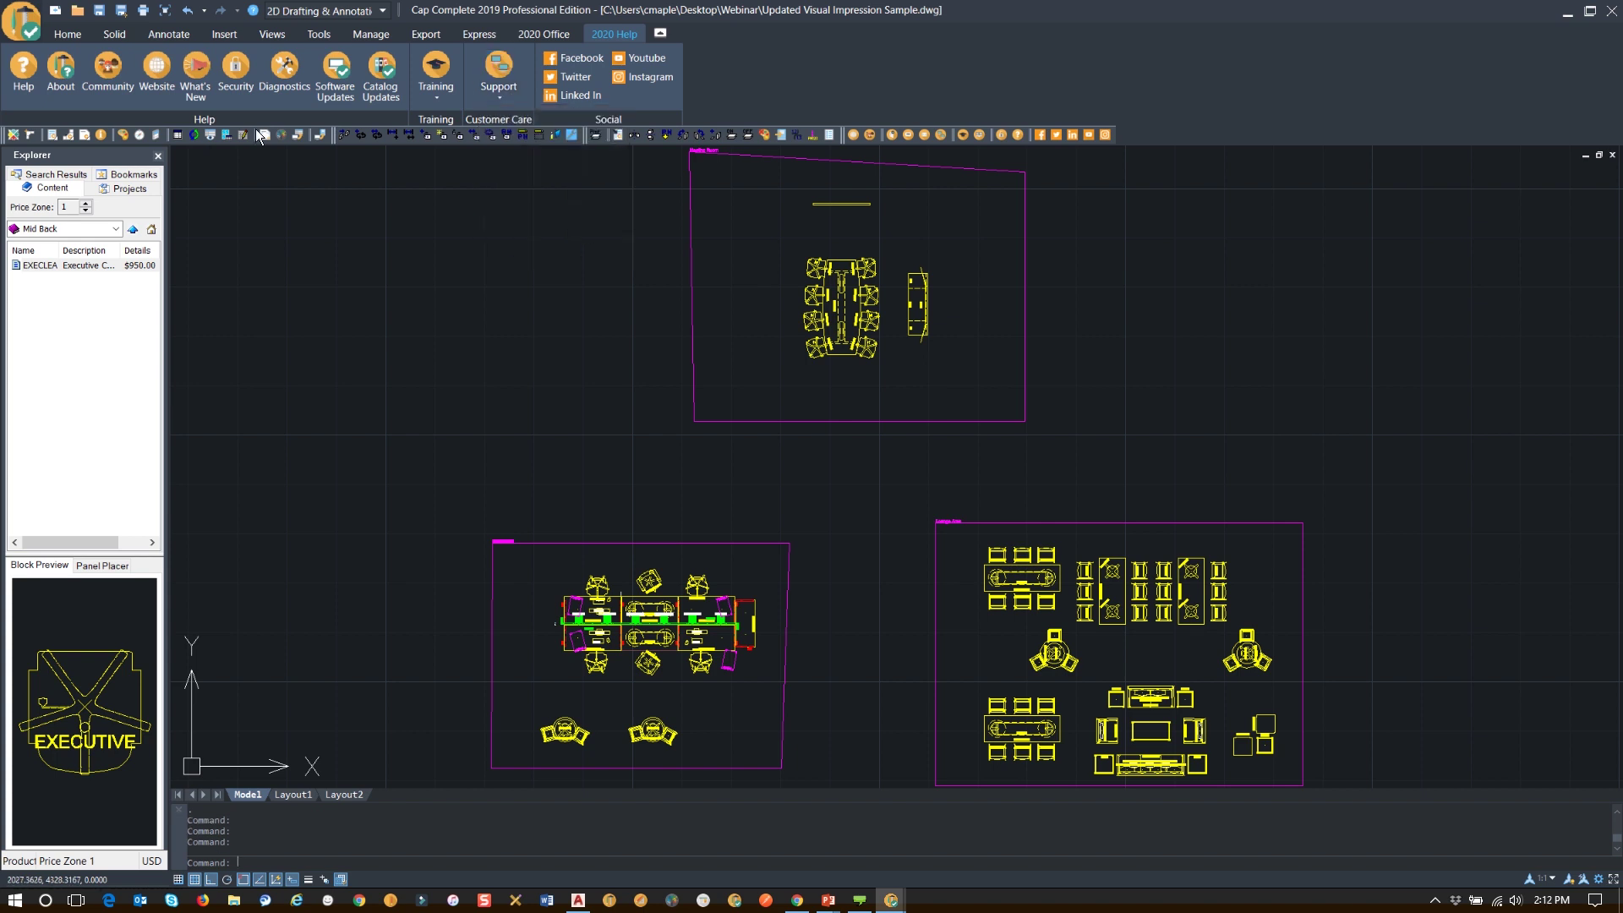
click(544, 34)
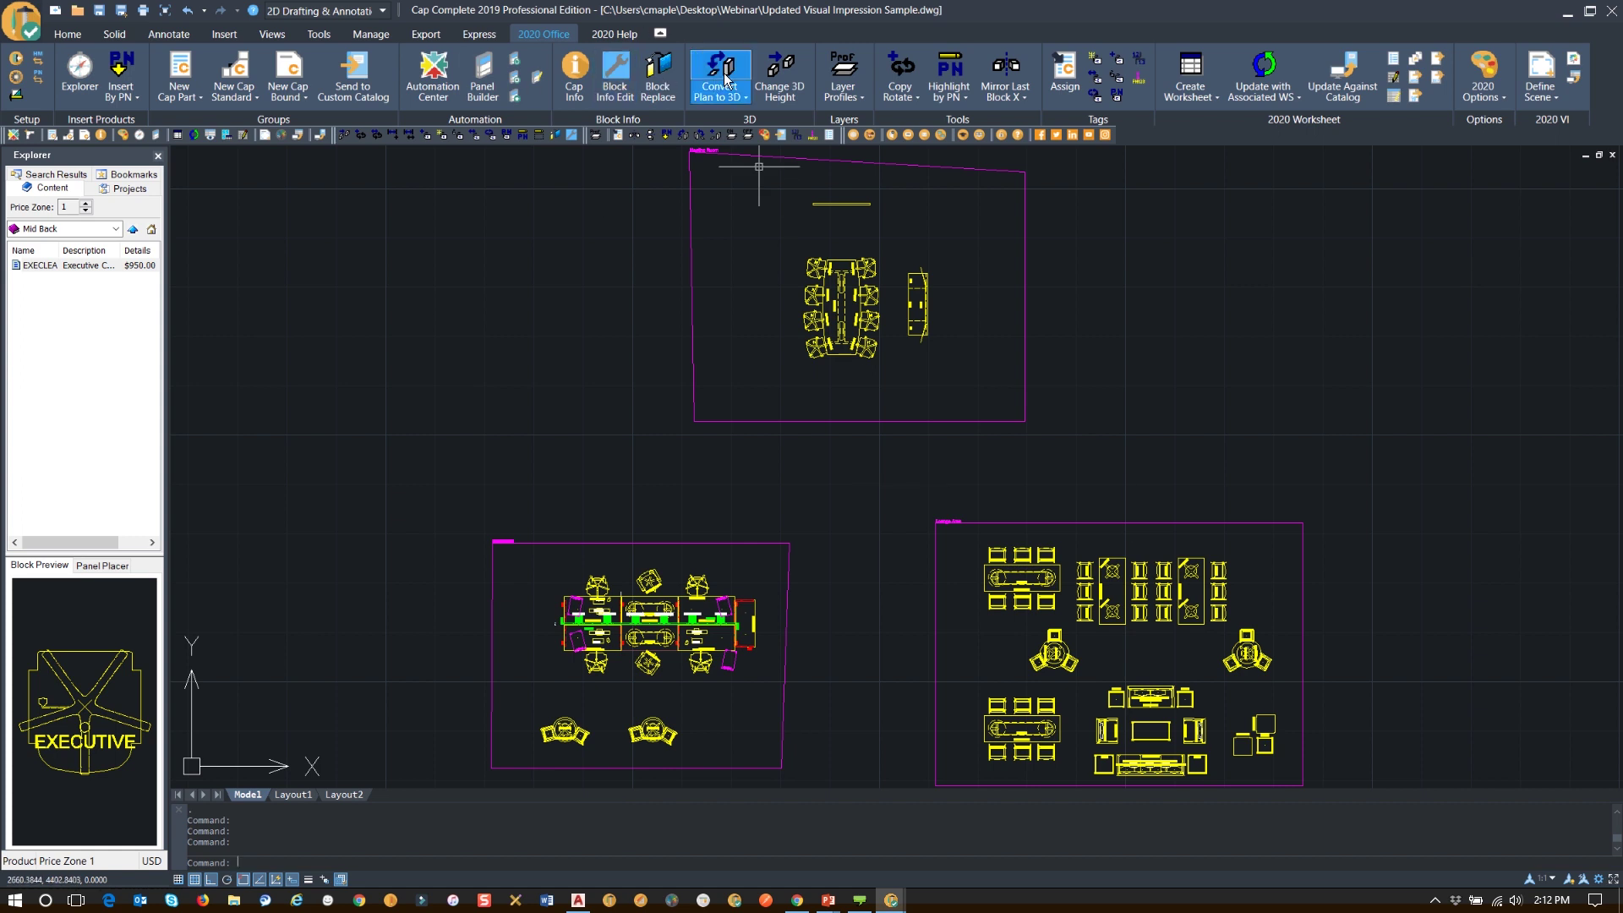
click(1599, 881)
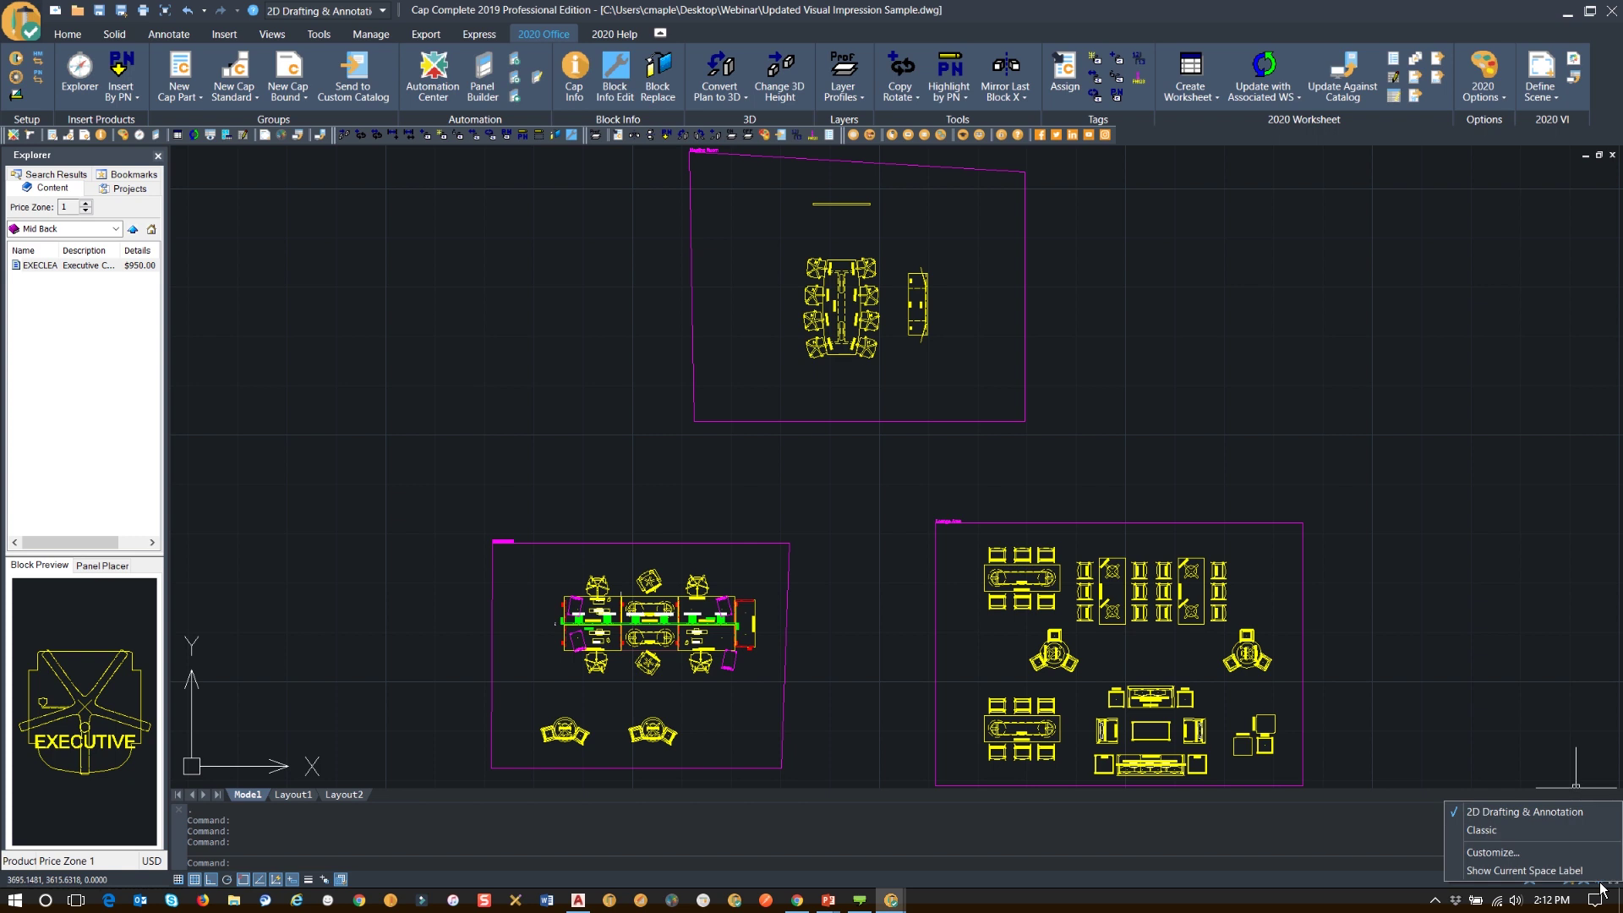
click(1565, 831)
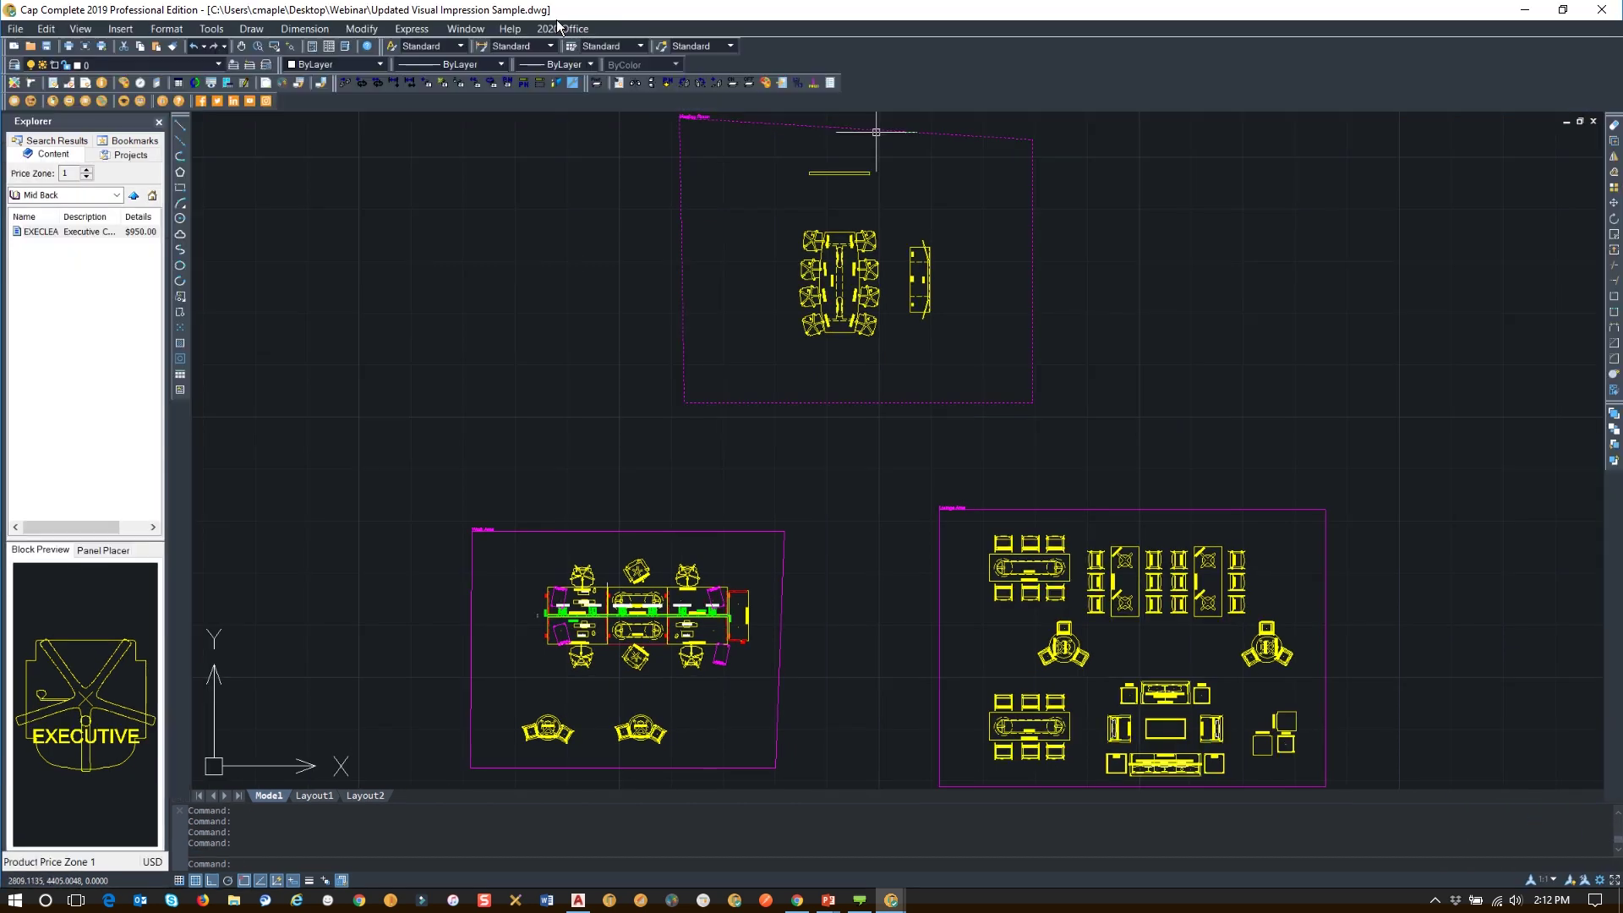
click(563, 29)
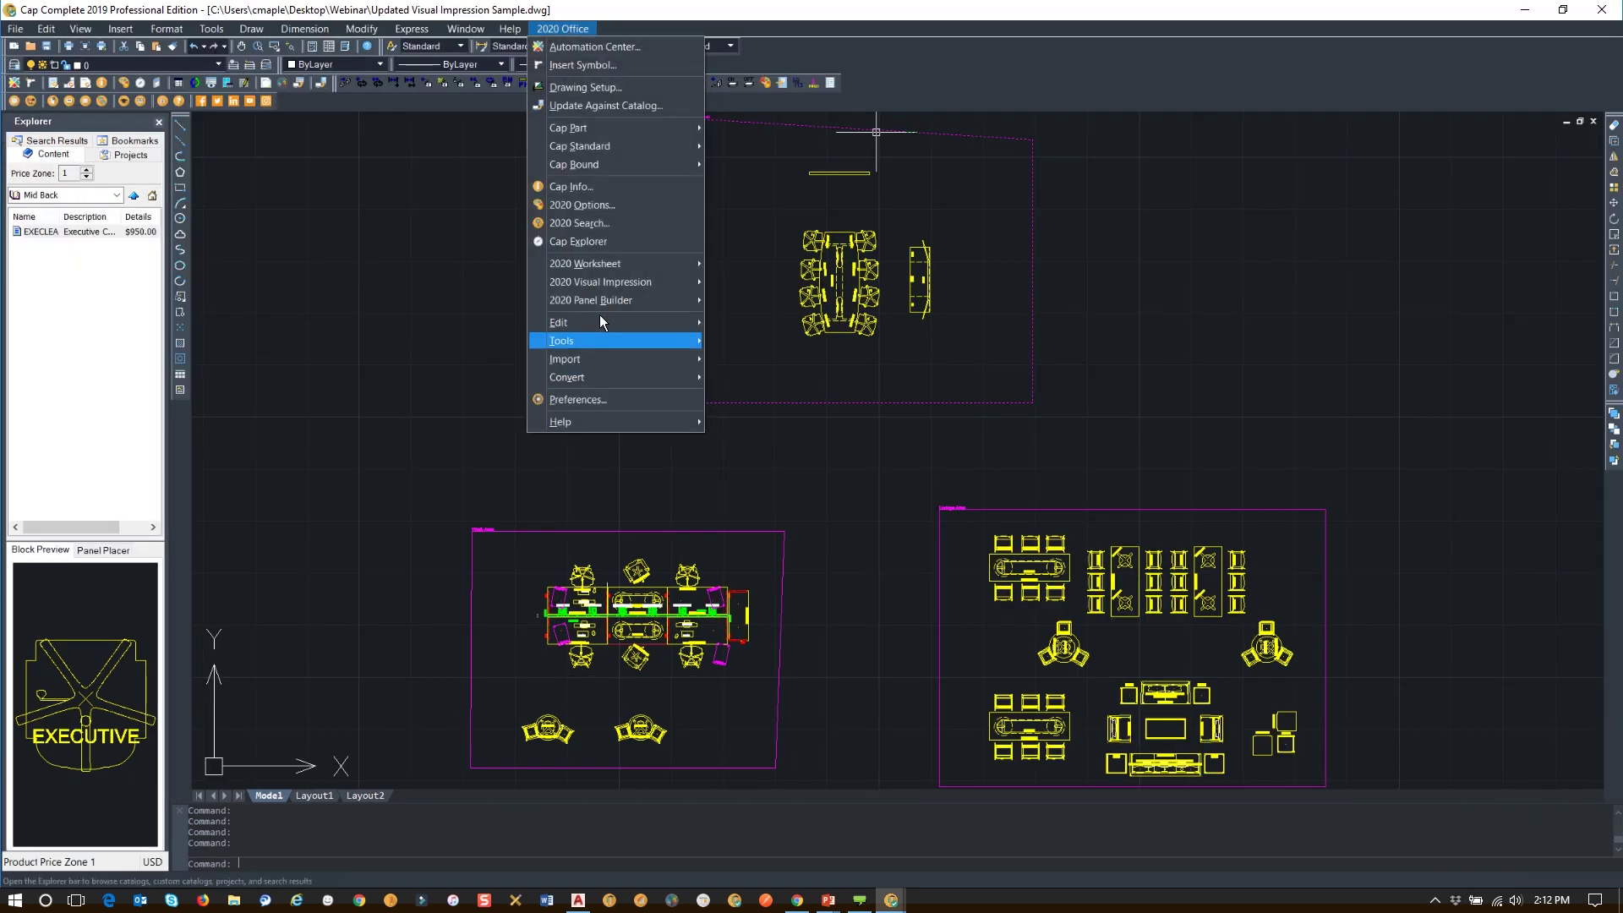
click(616, 421)
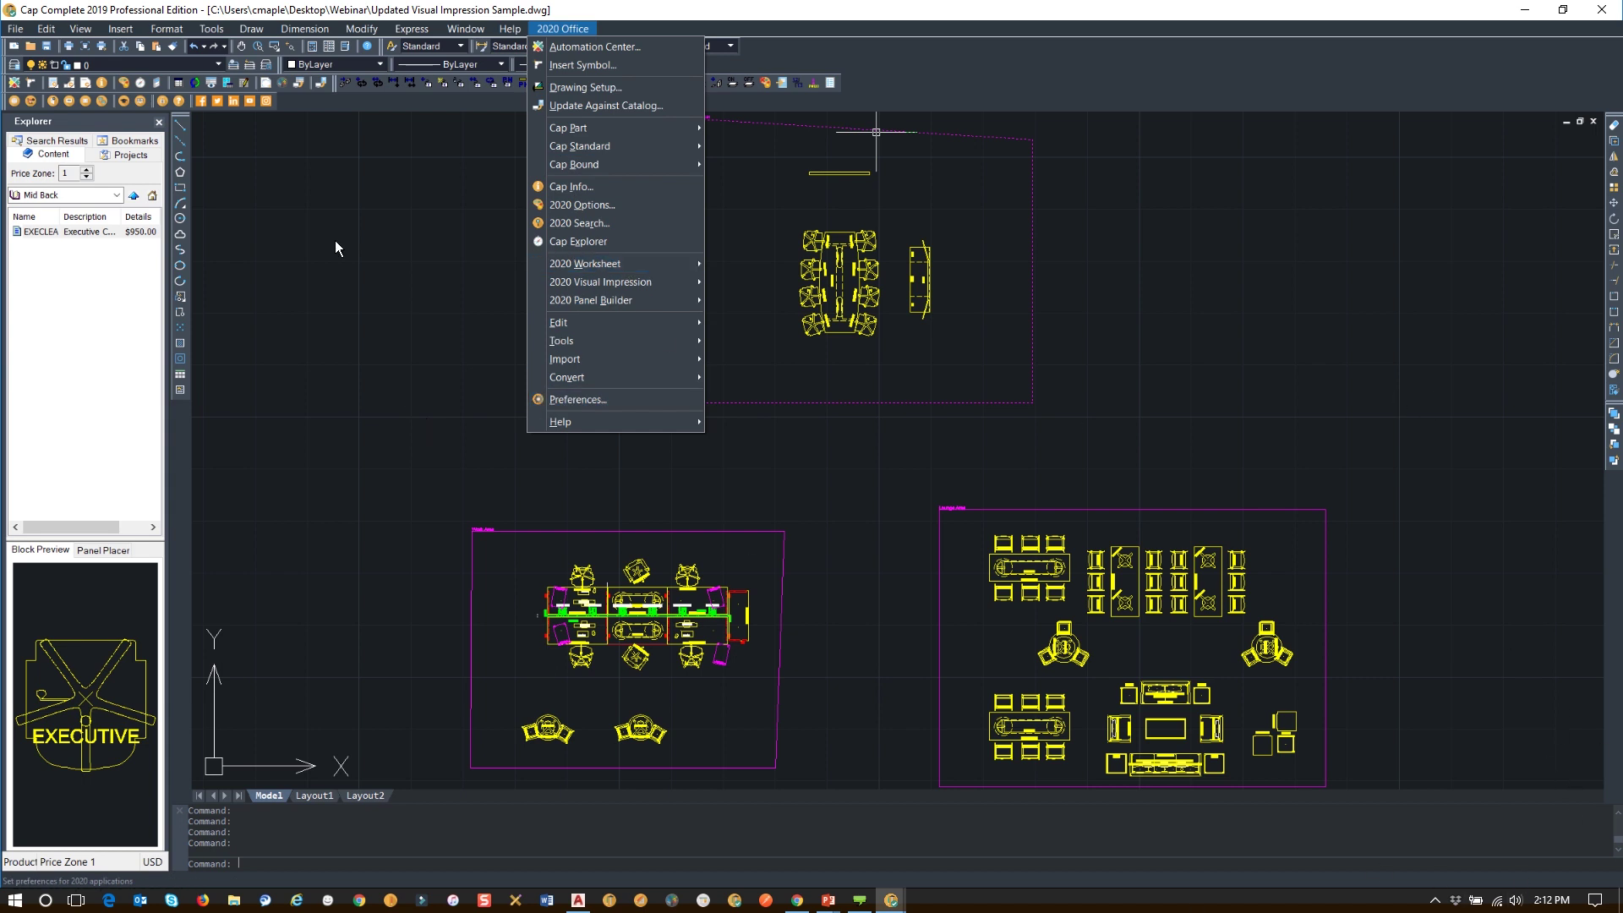
click(1337, 384)
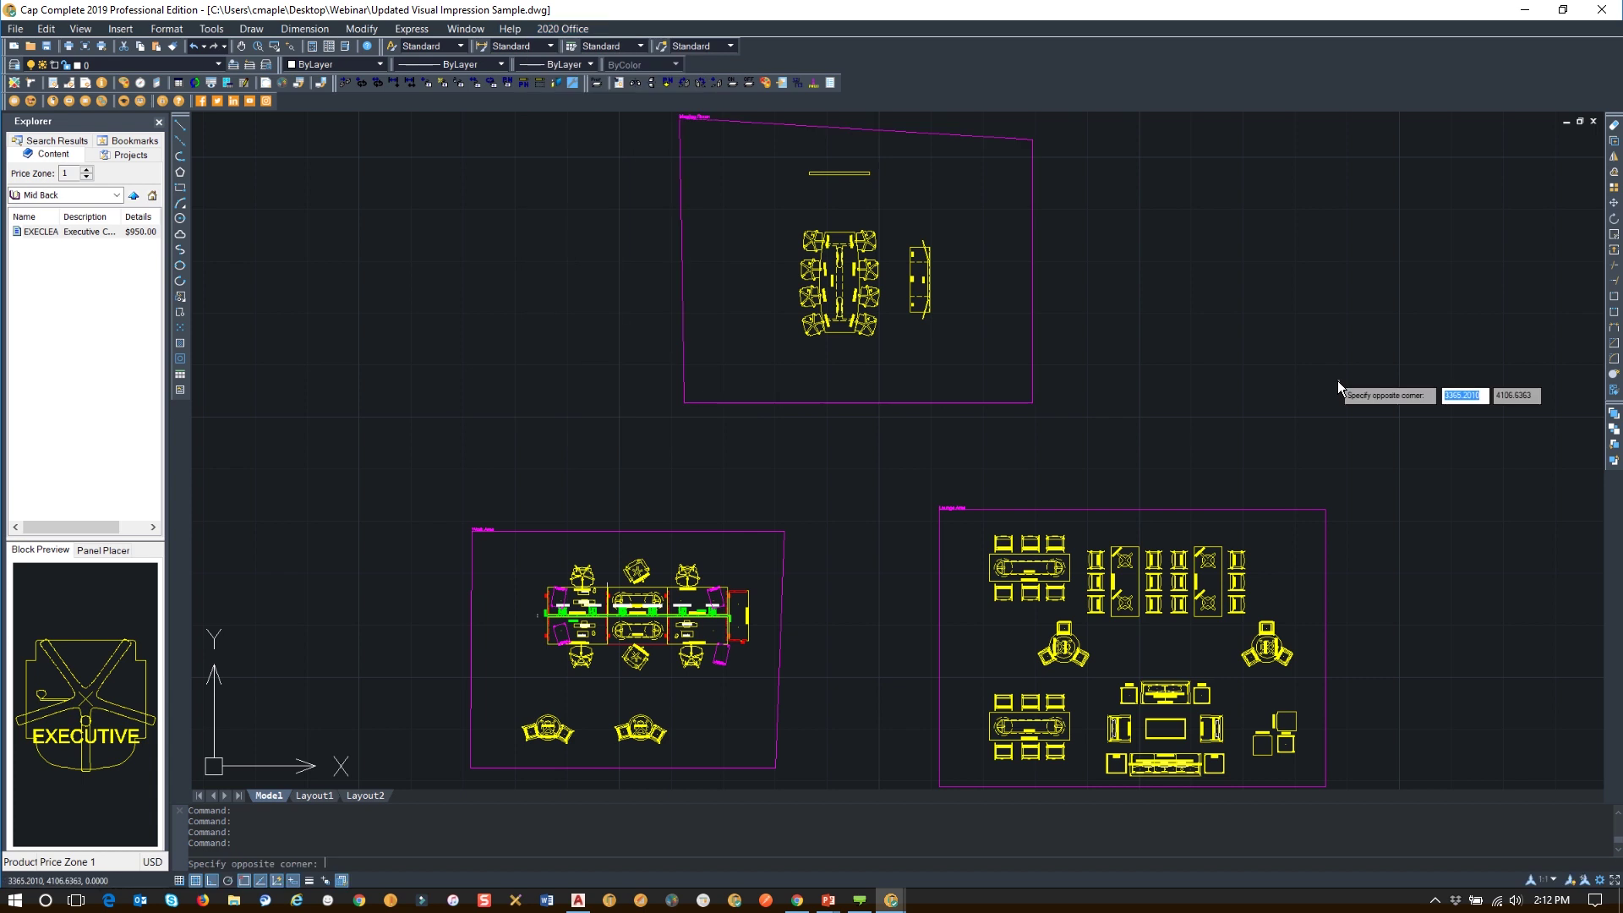
key(Escape)
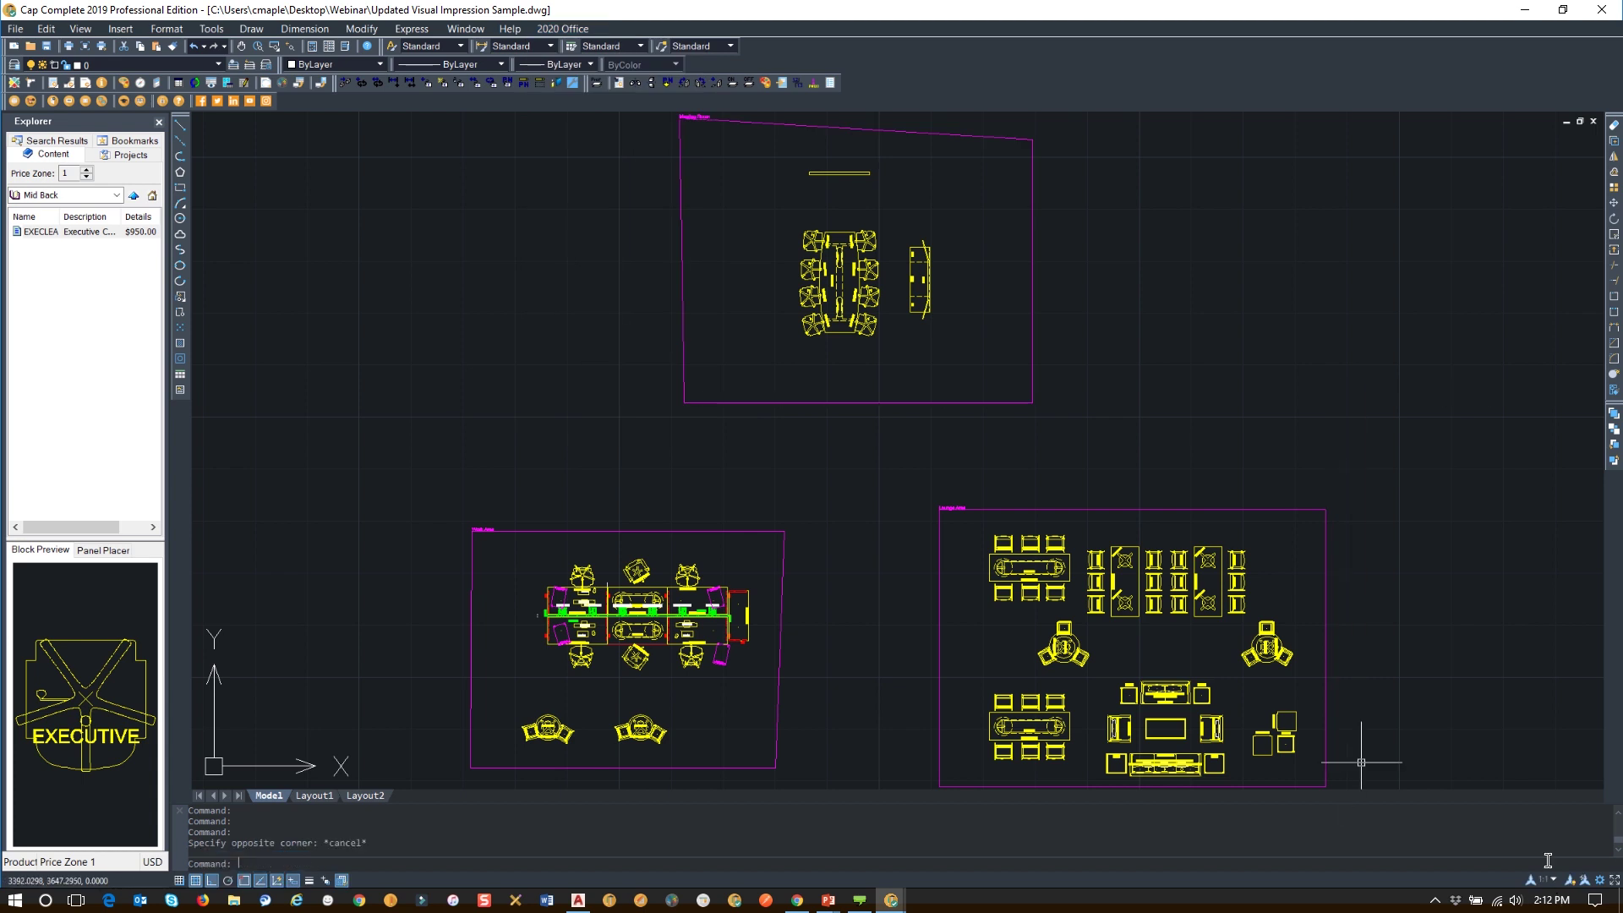
click(1600, 880)
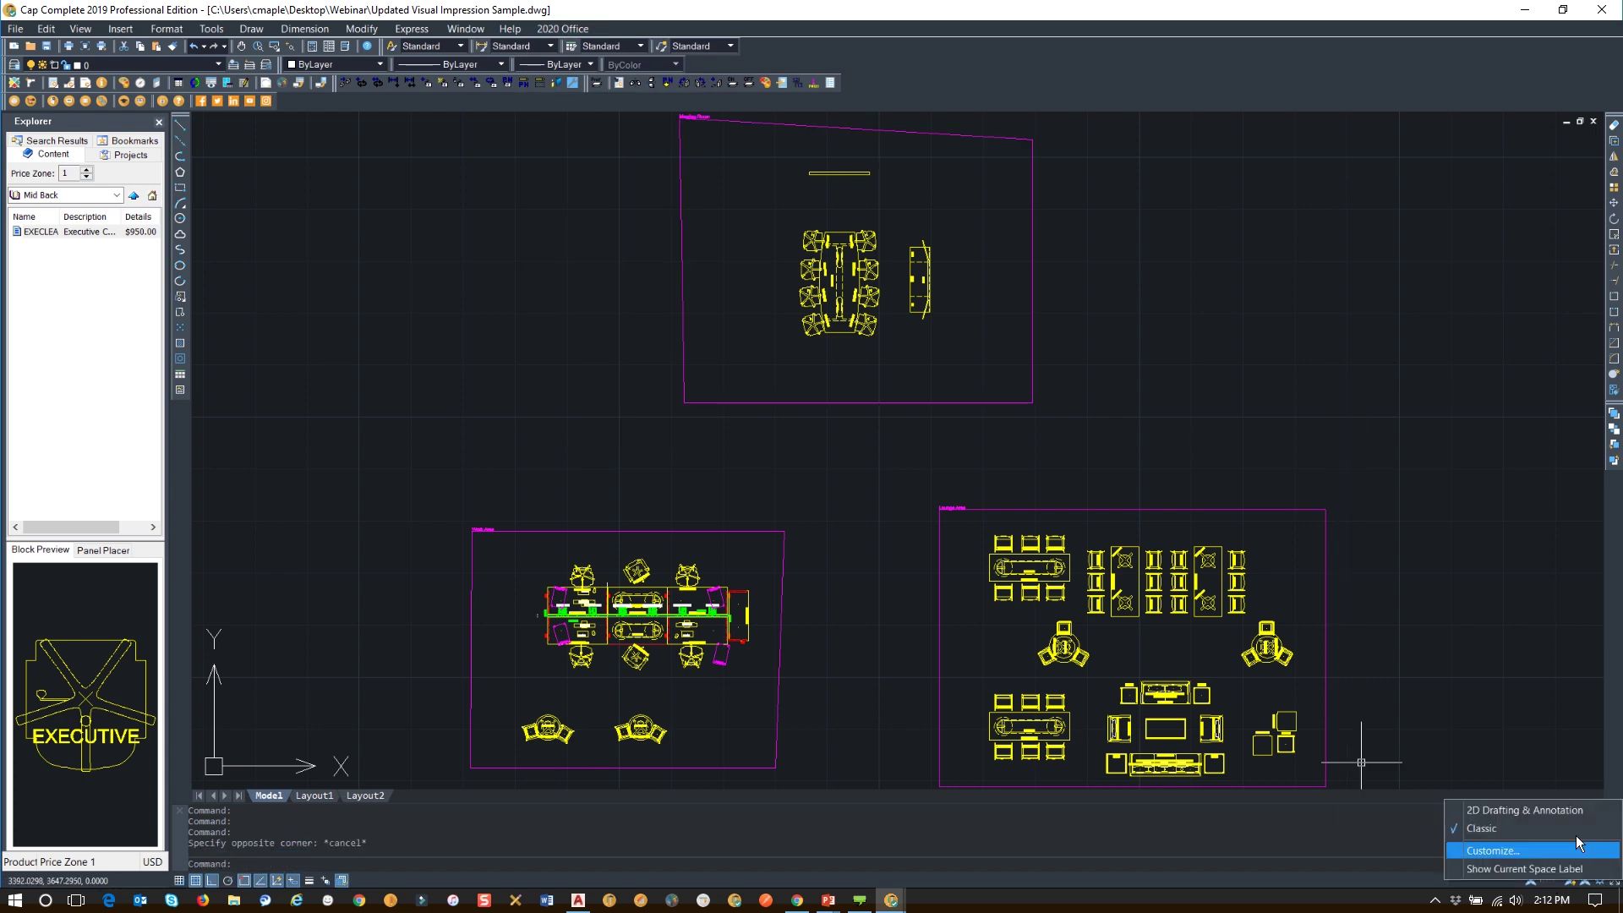
click(1570, 809)
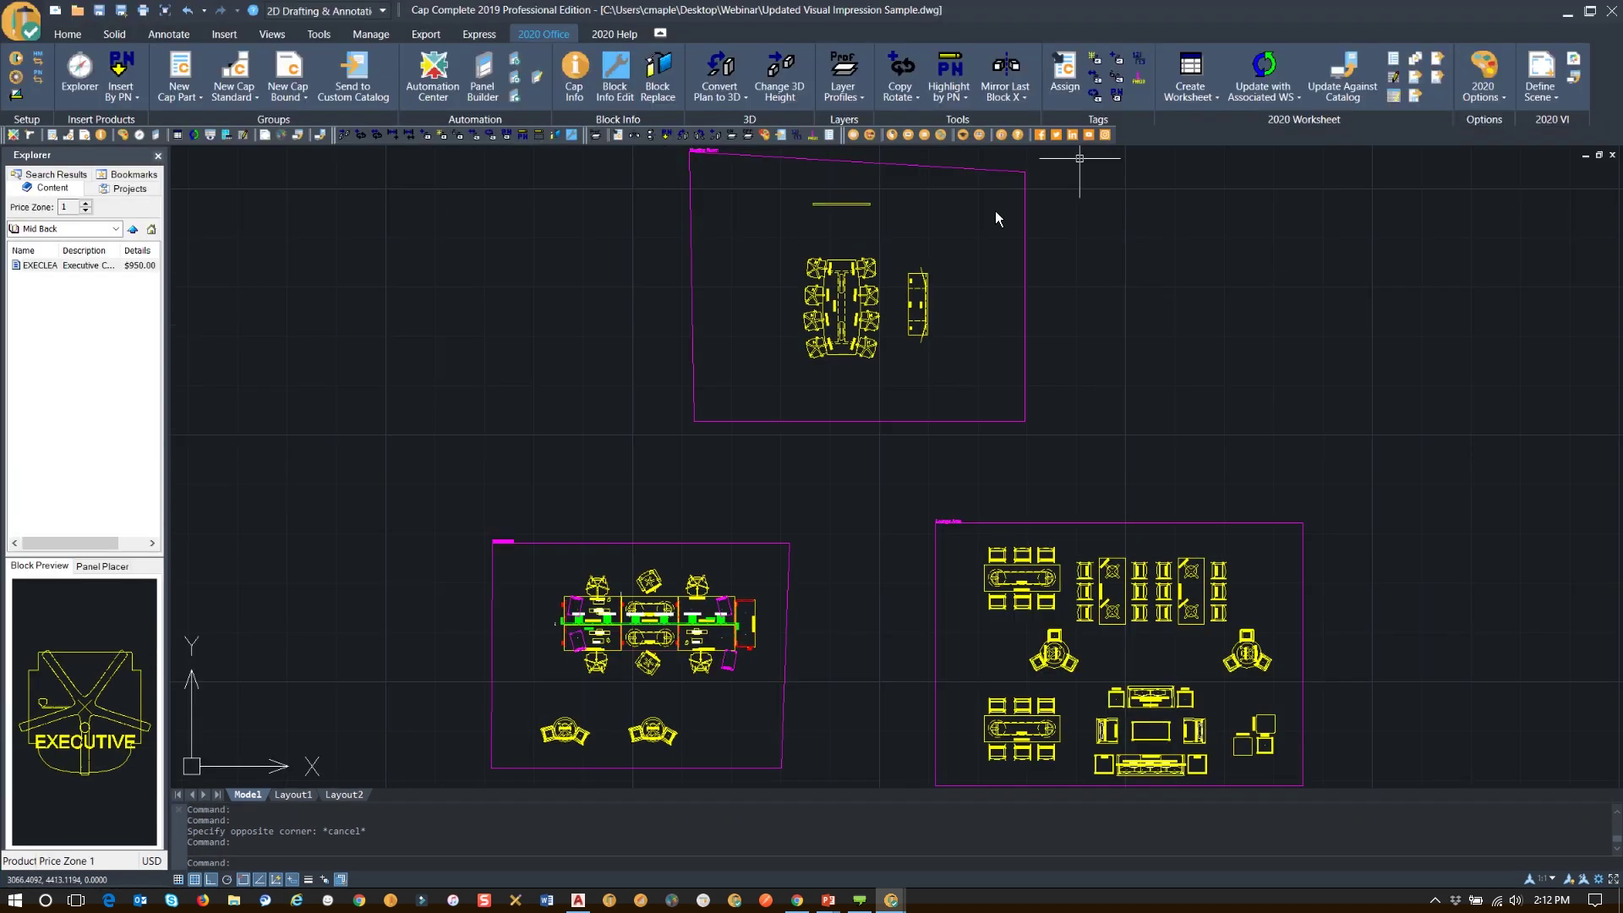
- Convert the top room's plan symbols to 3D and view them from the Southeast isometric
click(732, 74)
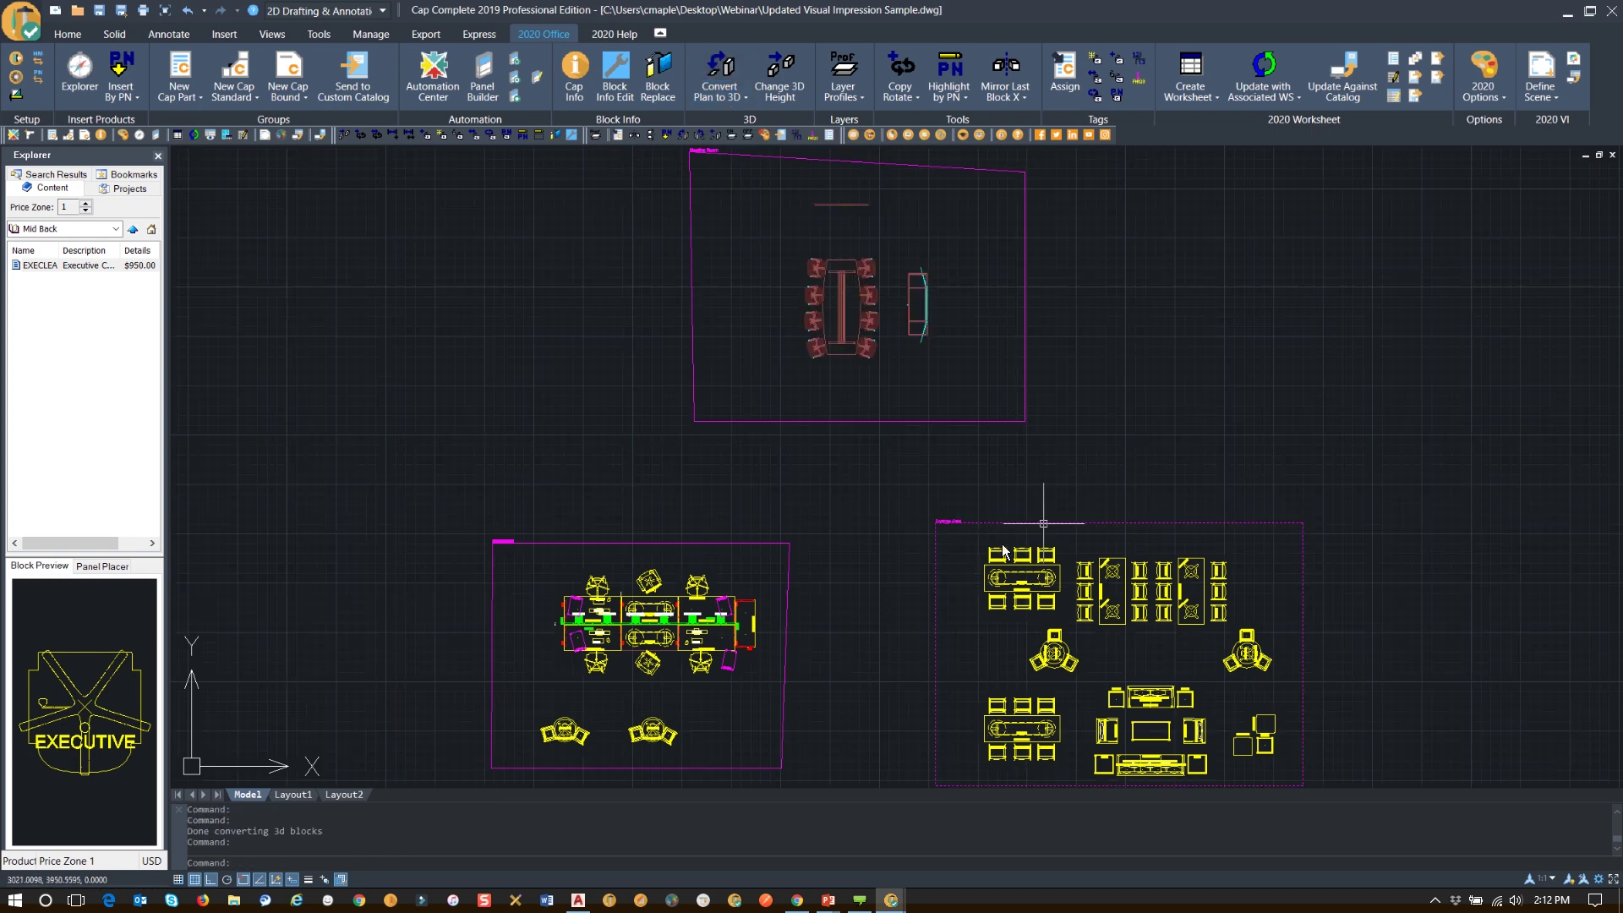
click(271, 36)
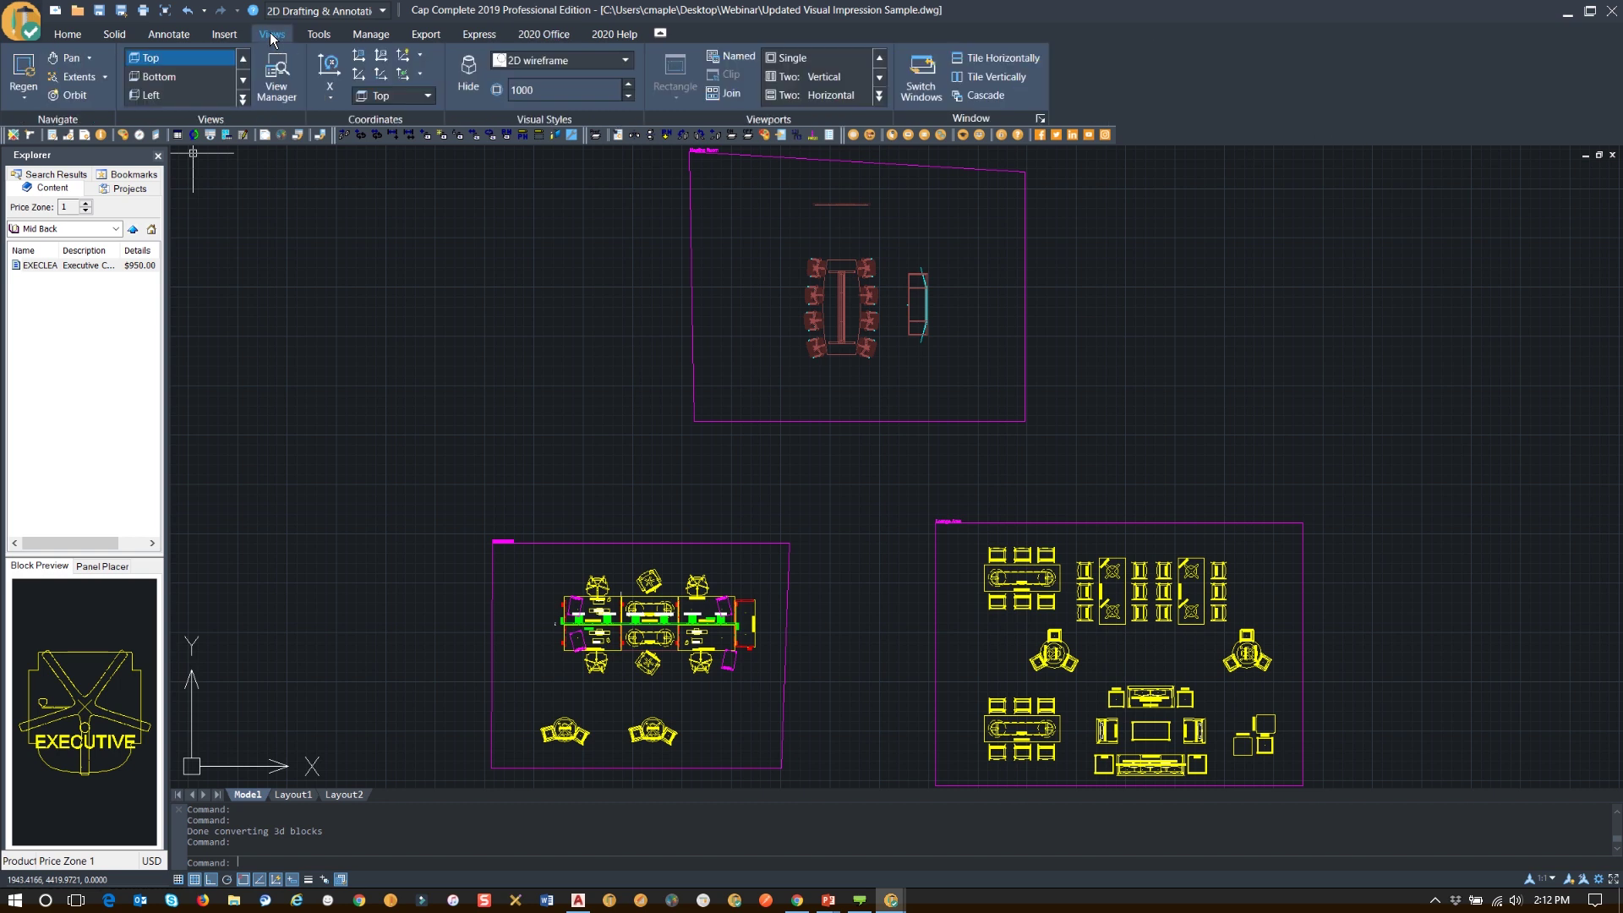
click(242, 98)
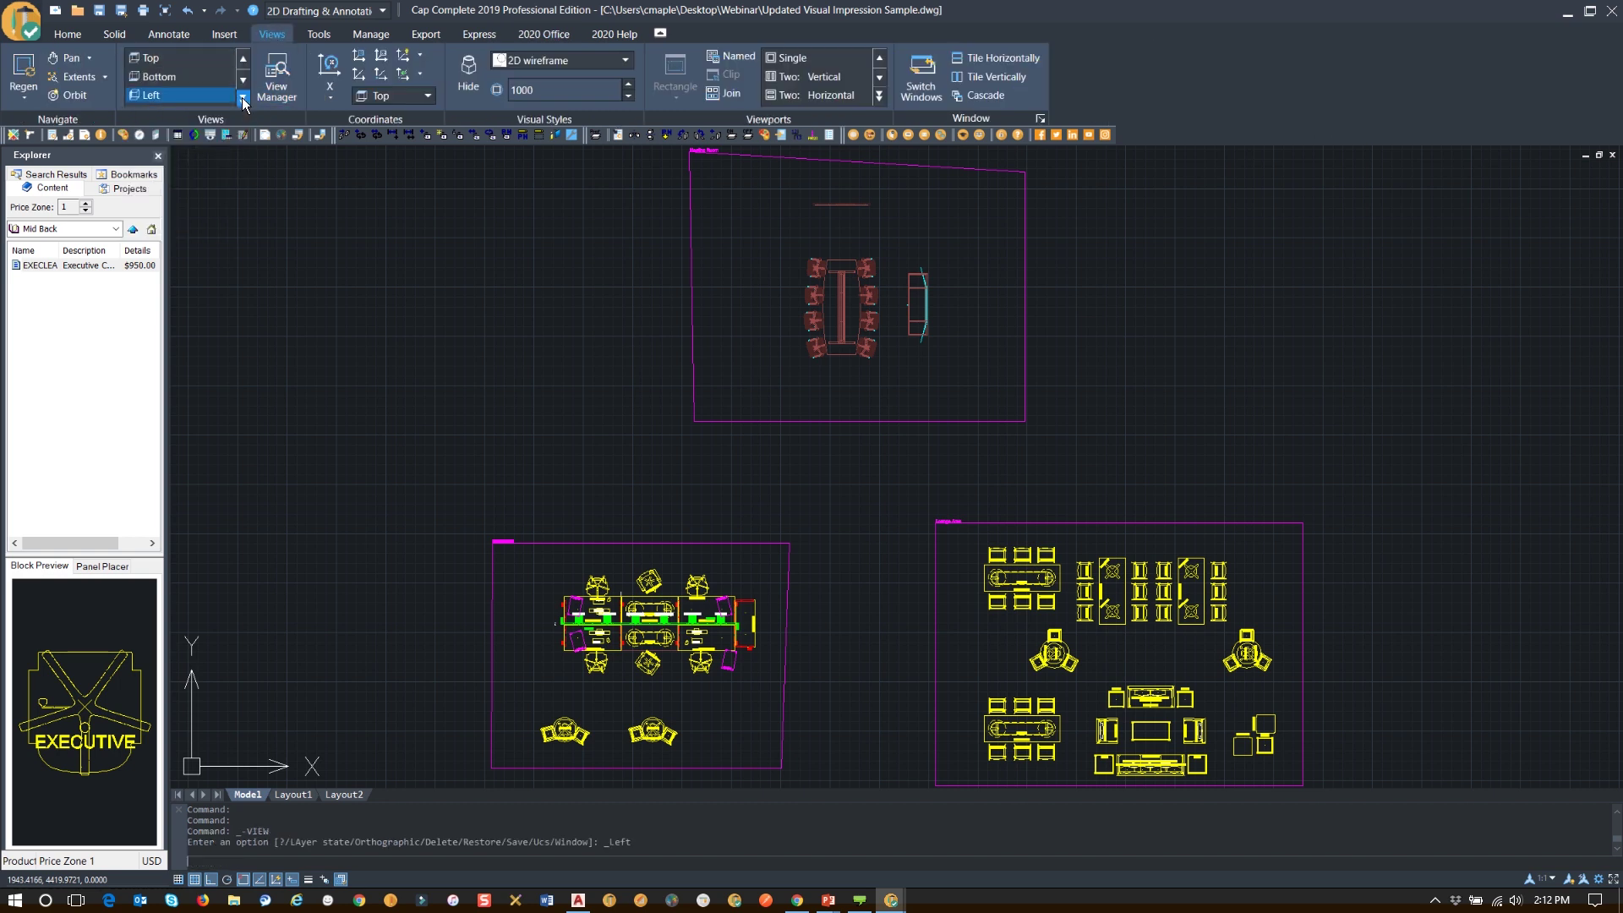
click(186, 187)
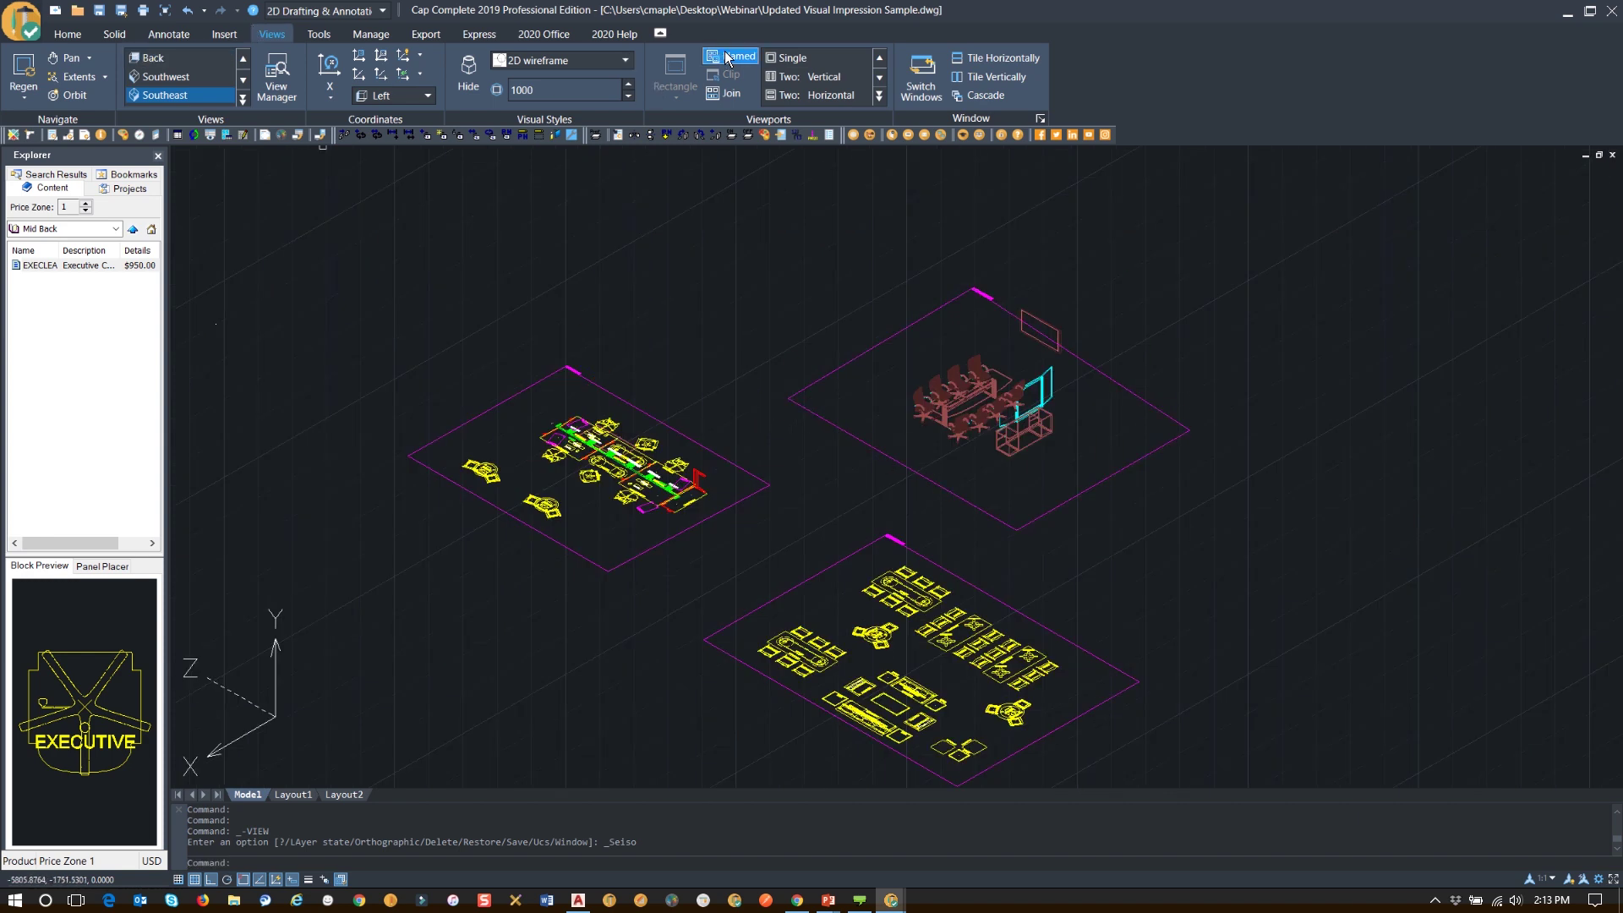
- Set the visual style to Hidden and go back to the 2020 Office tab
click(626, 61)
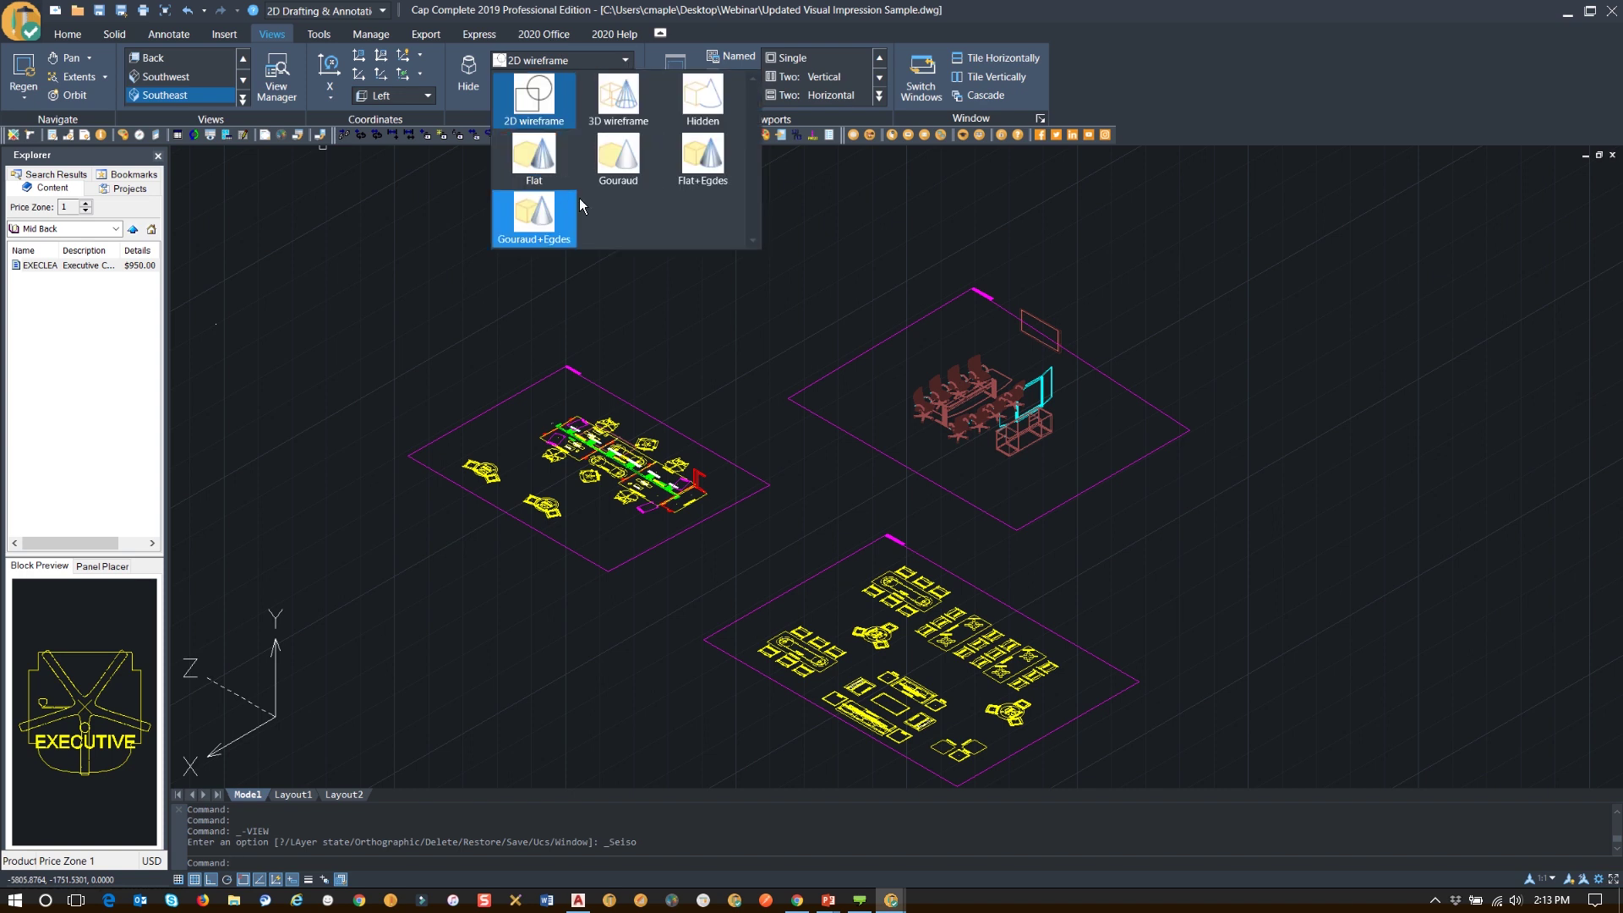
click(683, 100)
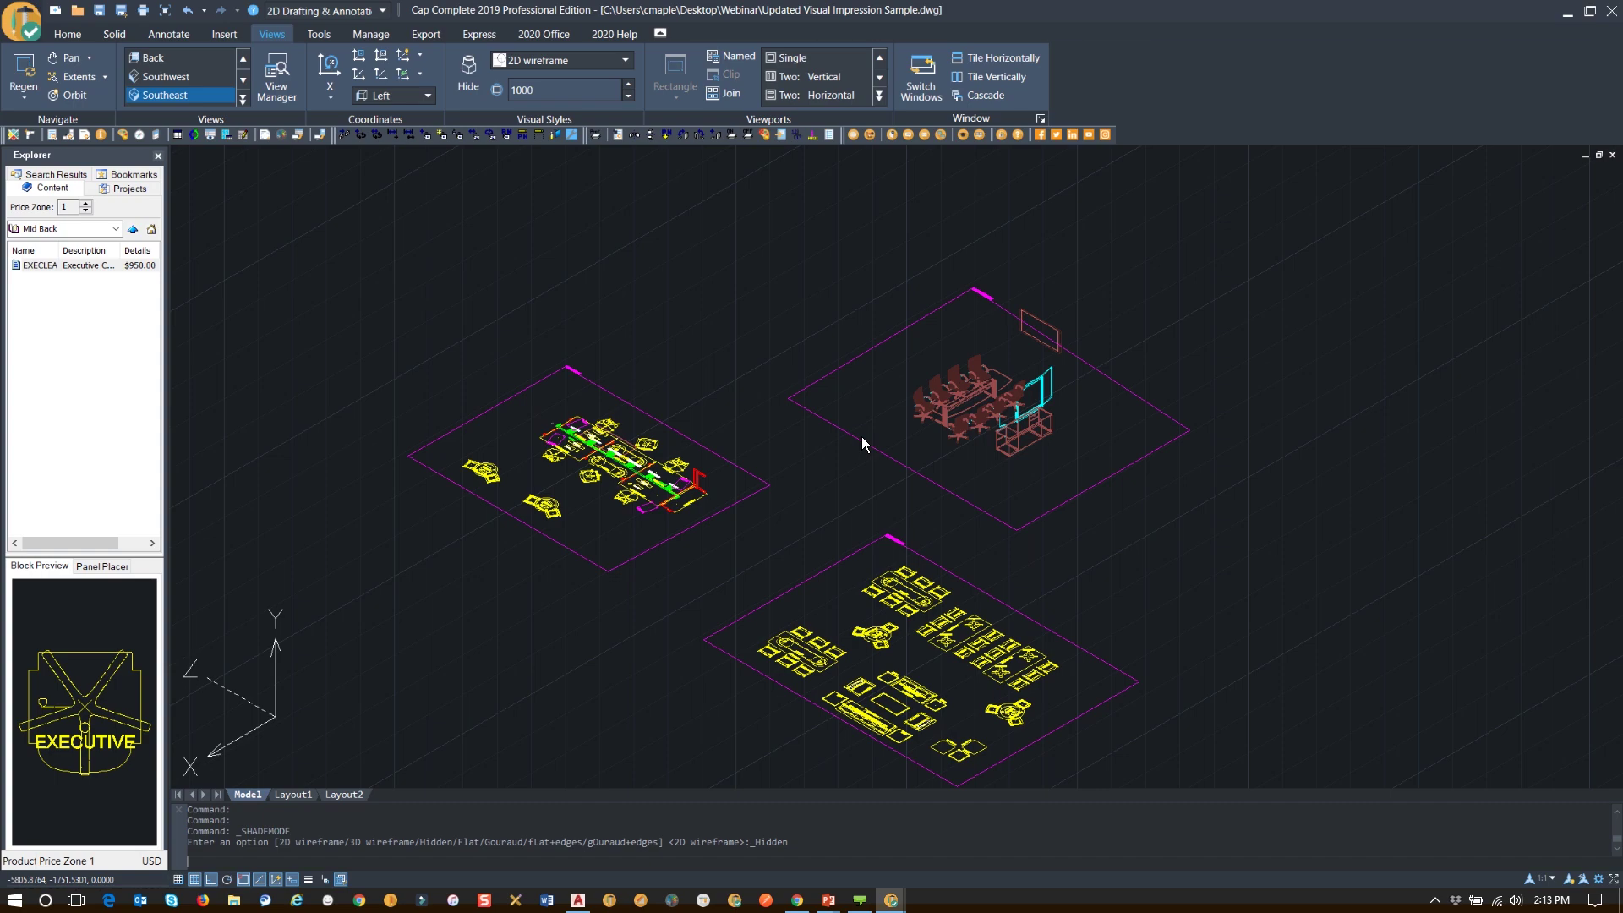
click(544, 34)
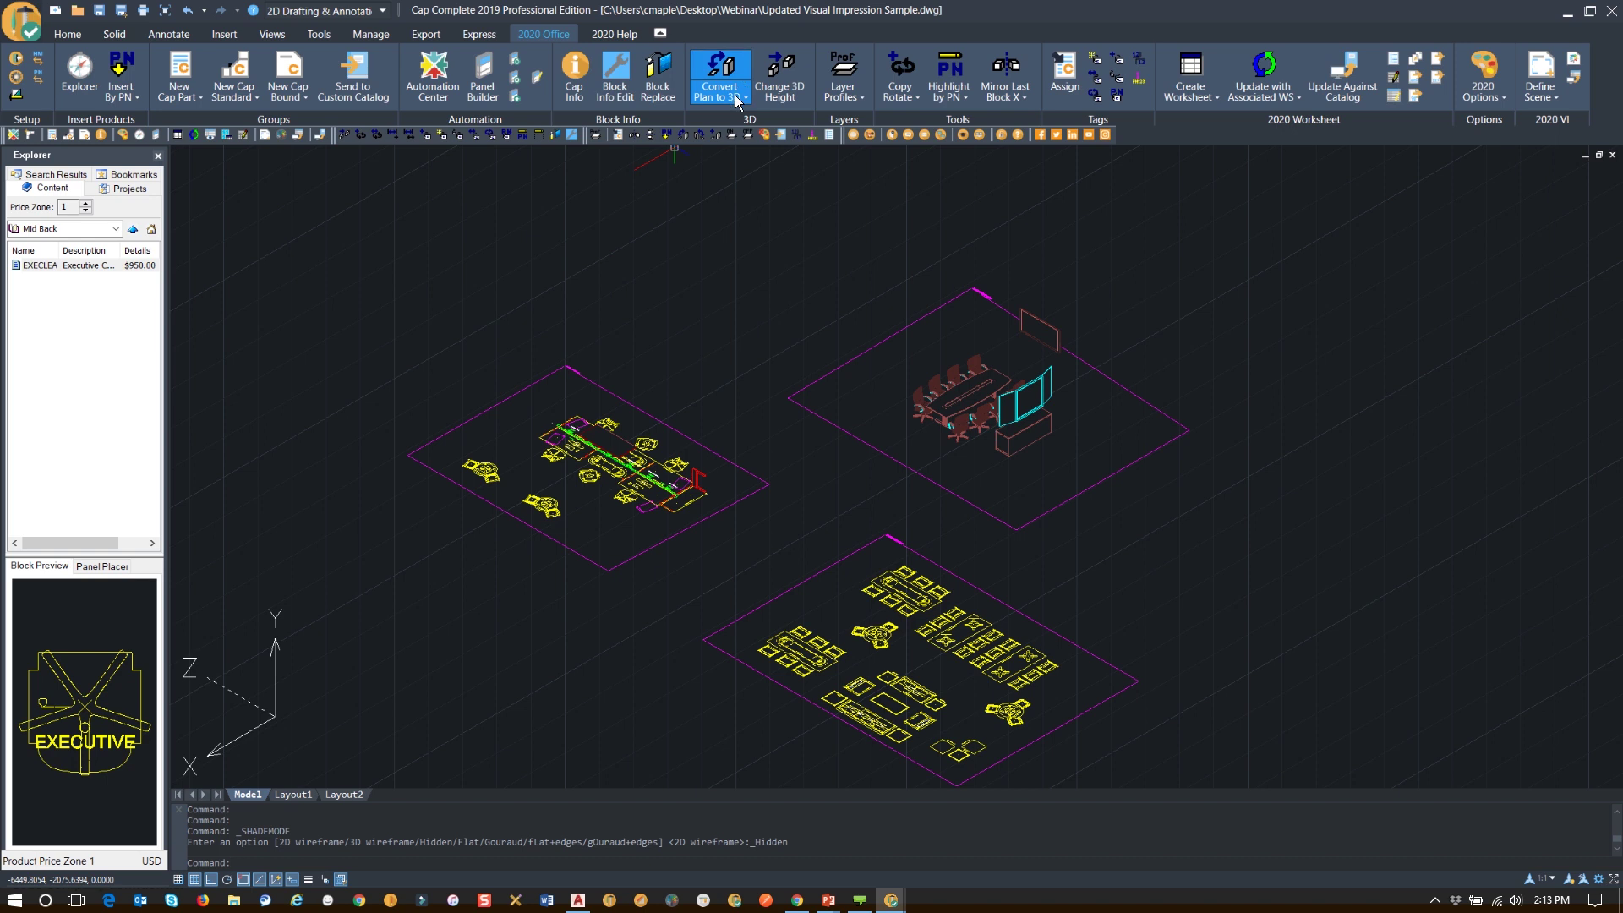
- Try Convert 3D to Plan on a small window selection, which finds no objects
click(738, 99)
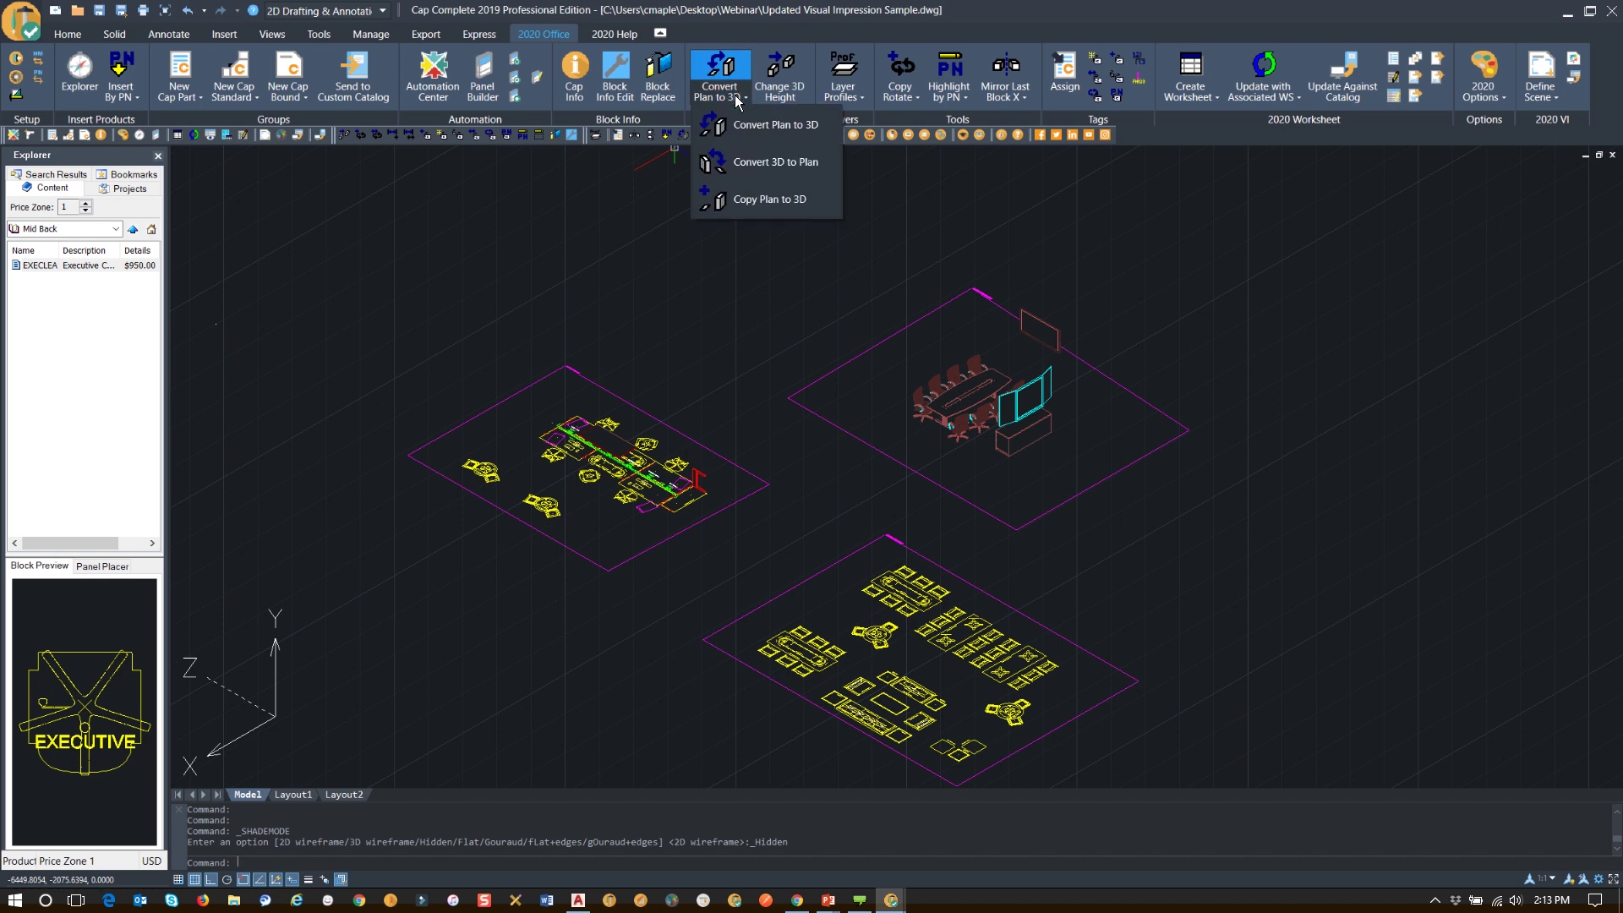
click(740, 164)
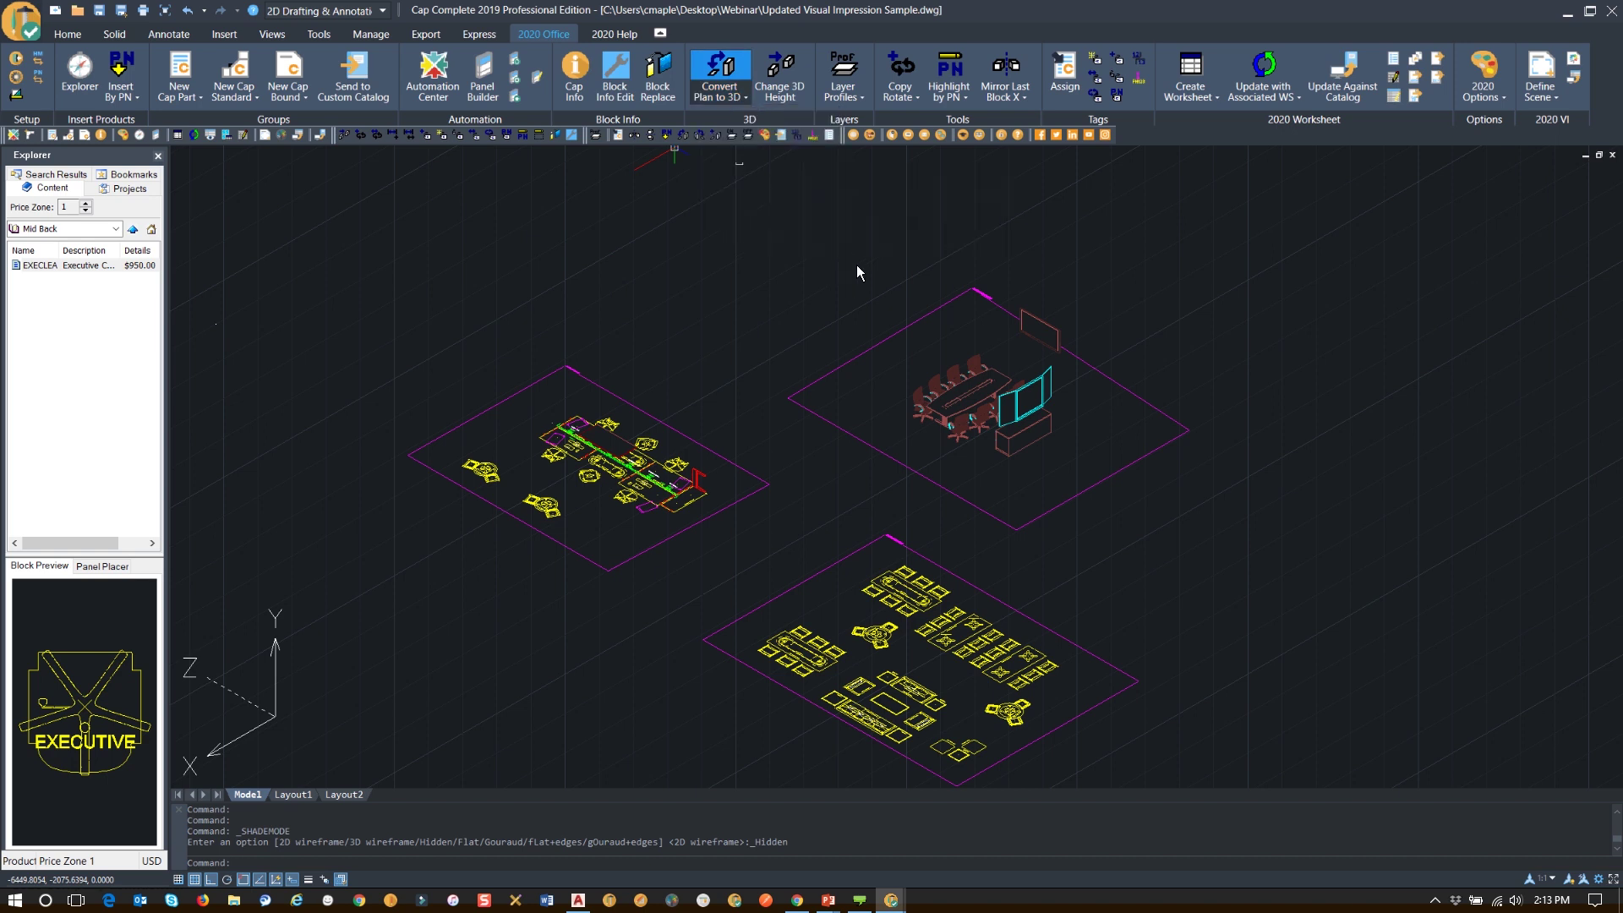
drag(1106, 540, 1167, 554)
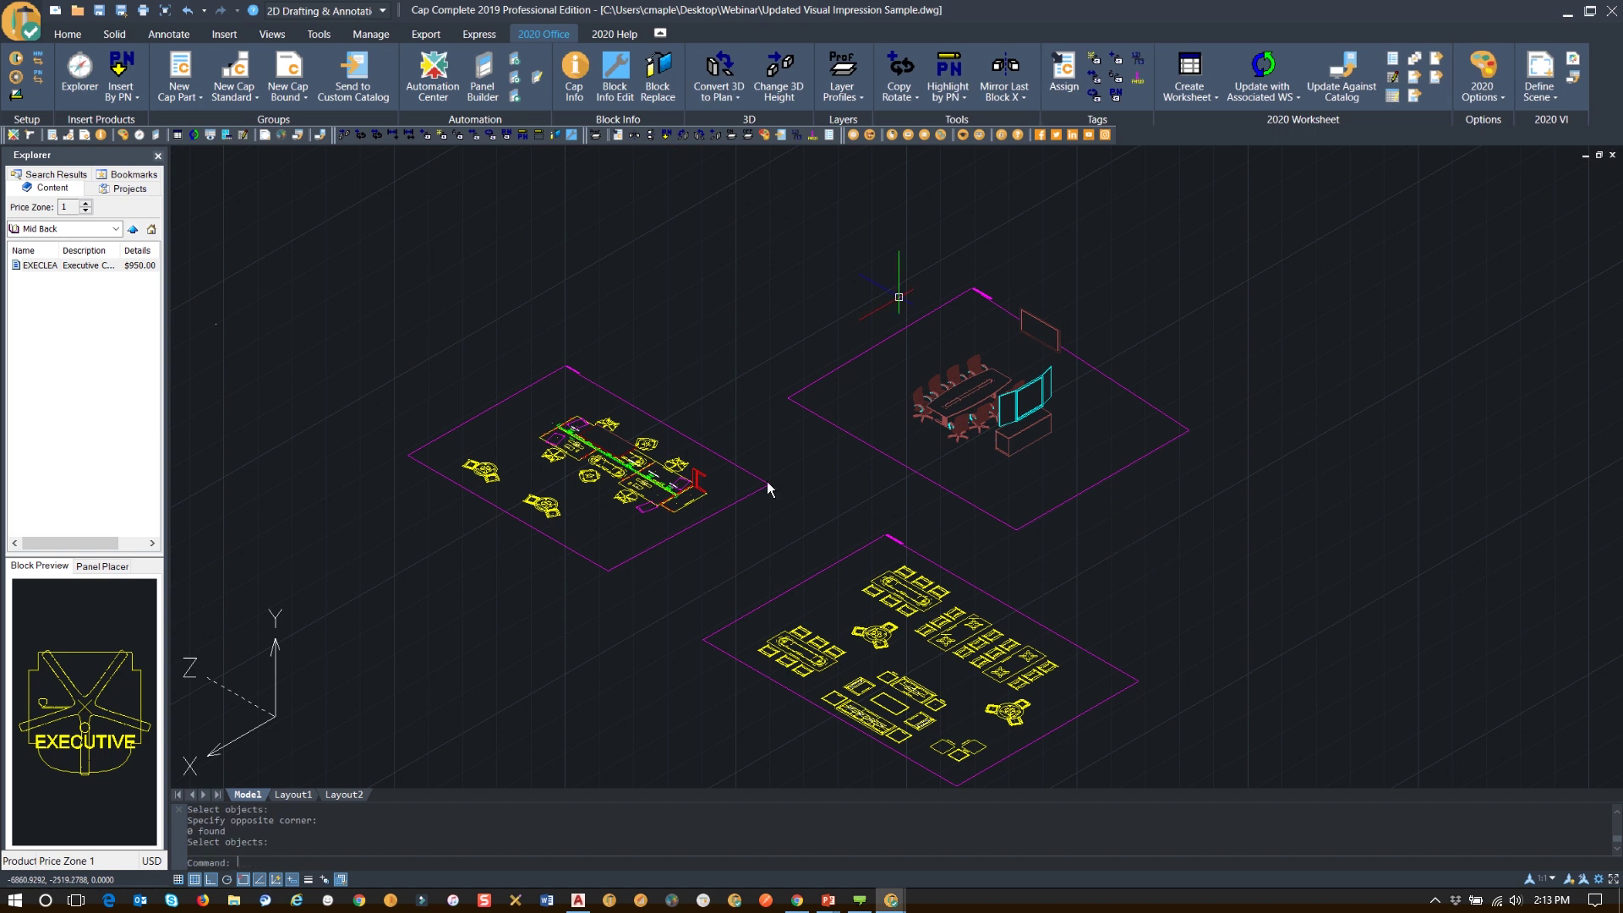
key(Return)
scroll(896, 298, up, 1)
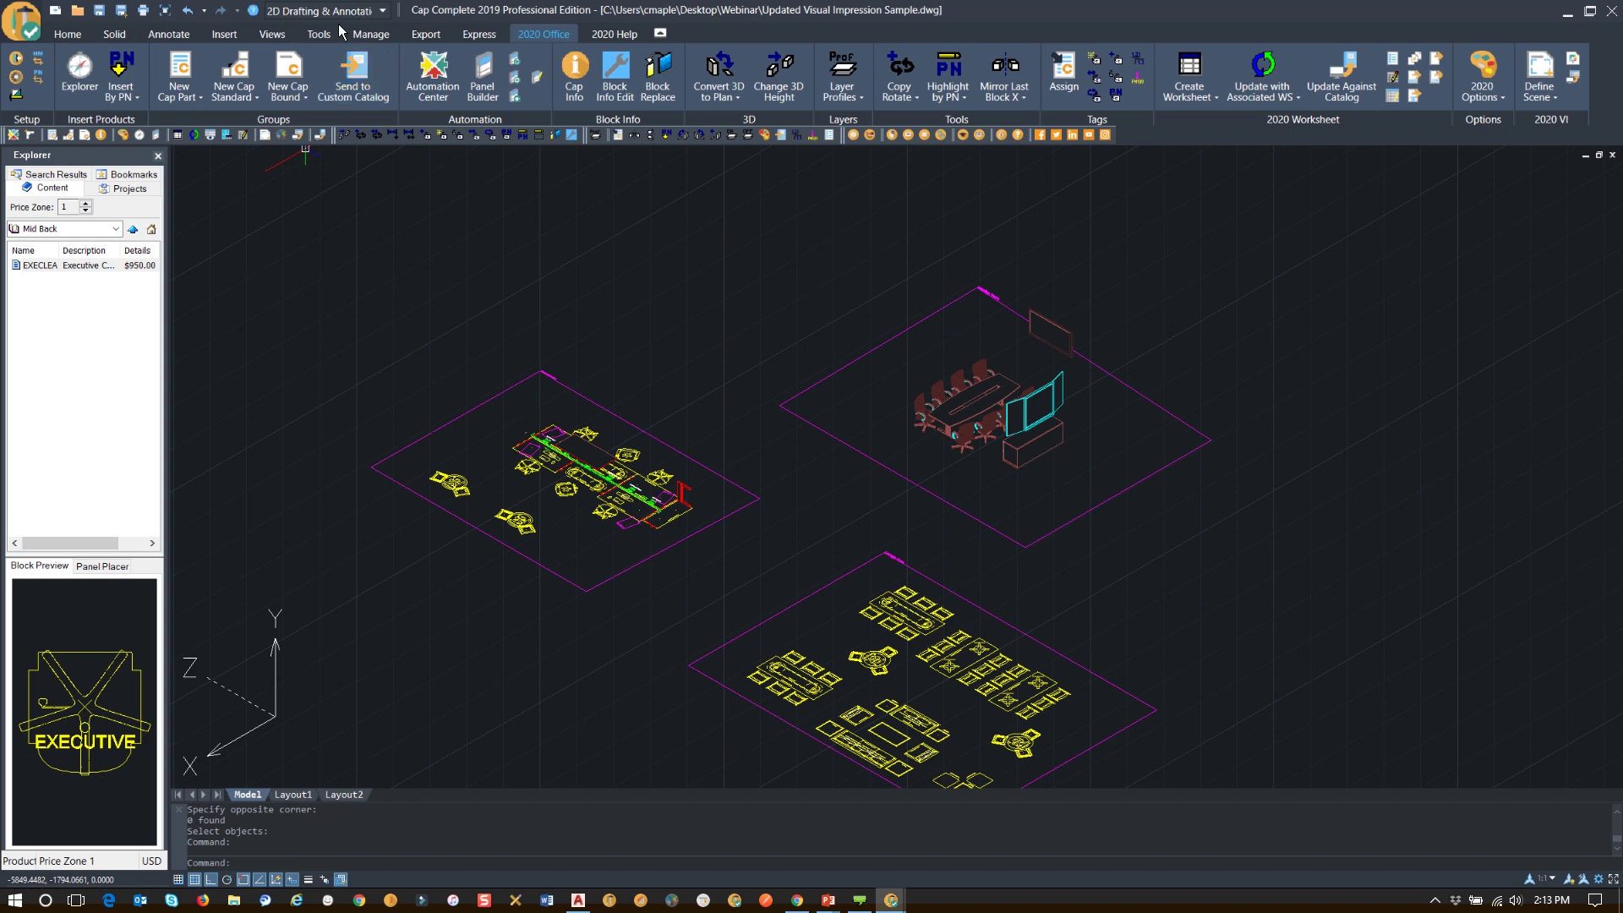
- Switch the drawing back to the Top plan view from the Views tab
click(268, 38)
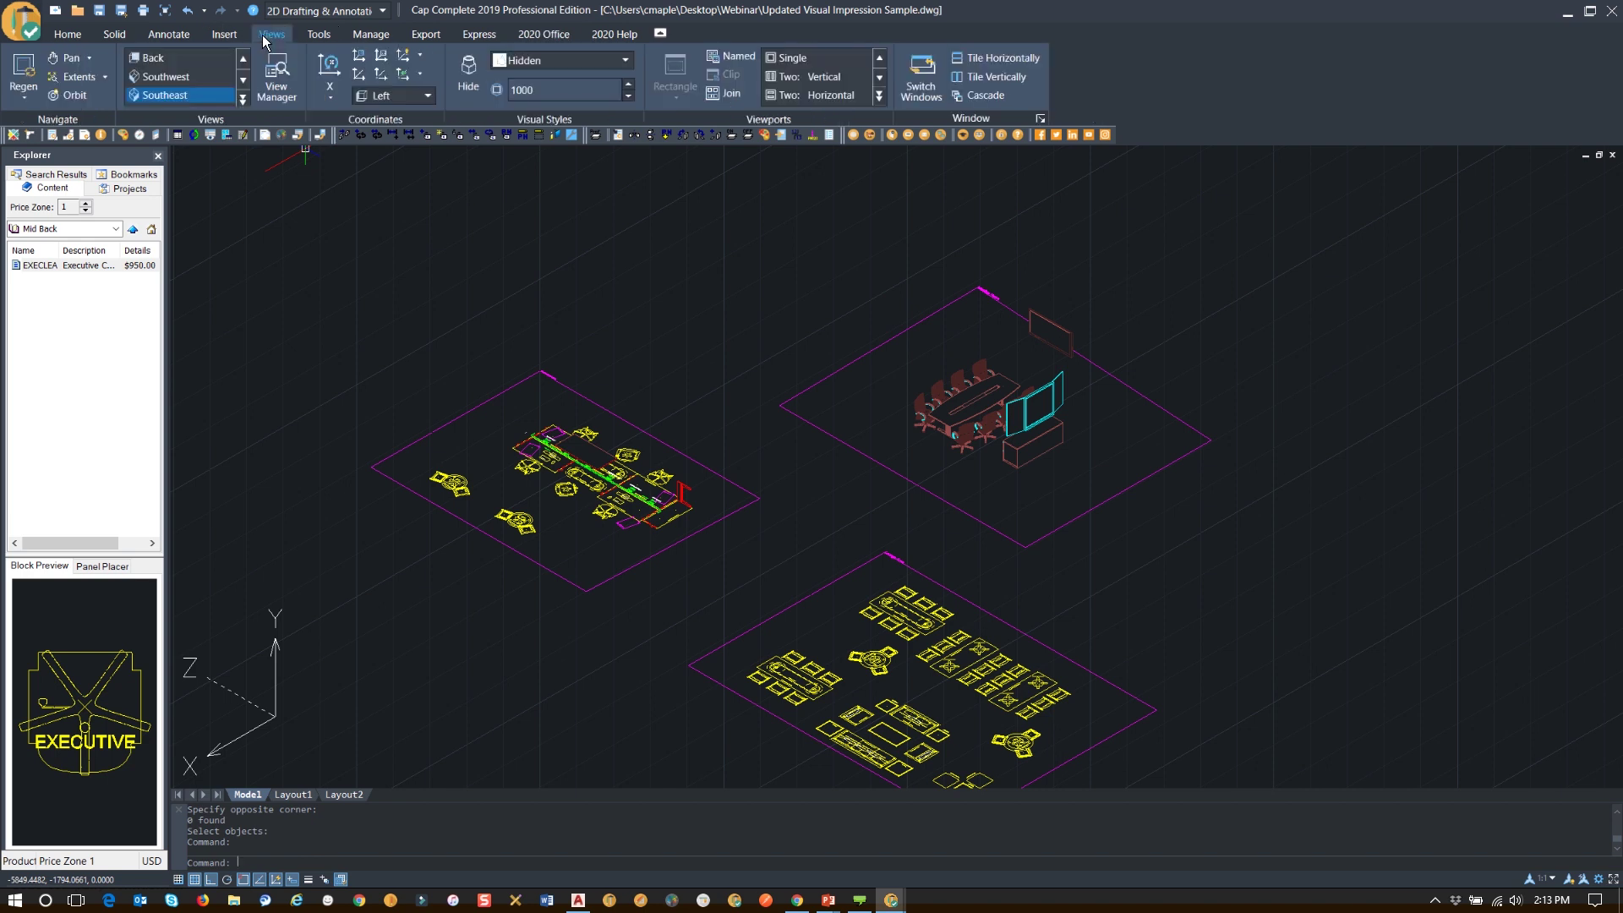
click(244, 58)
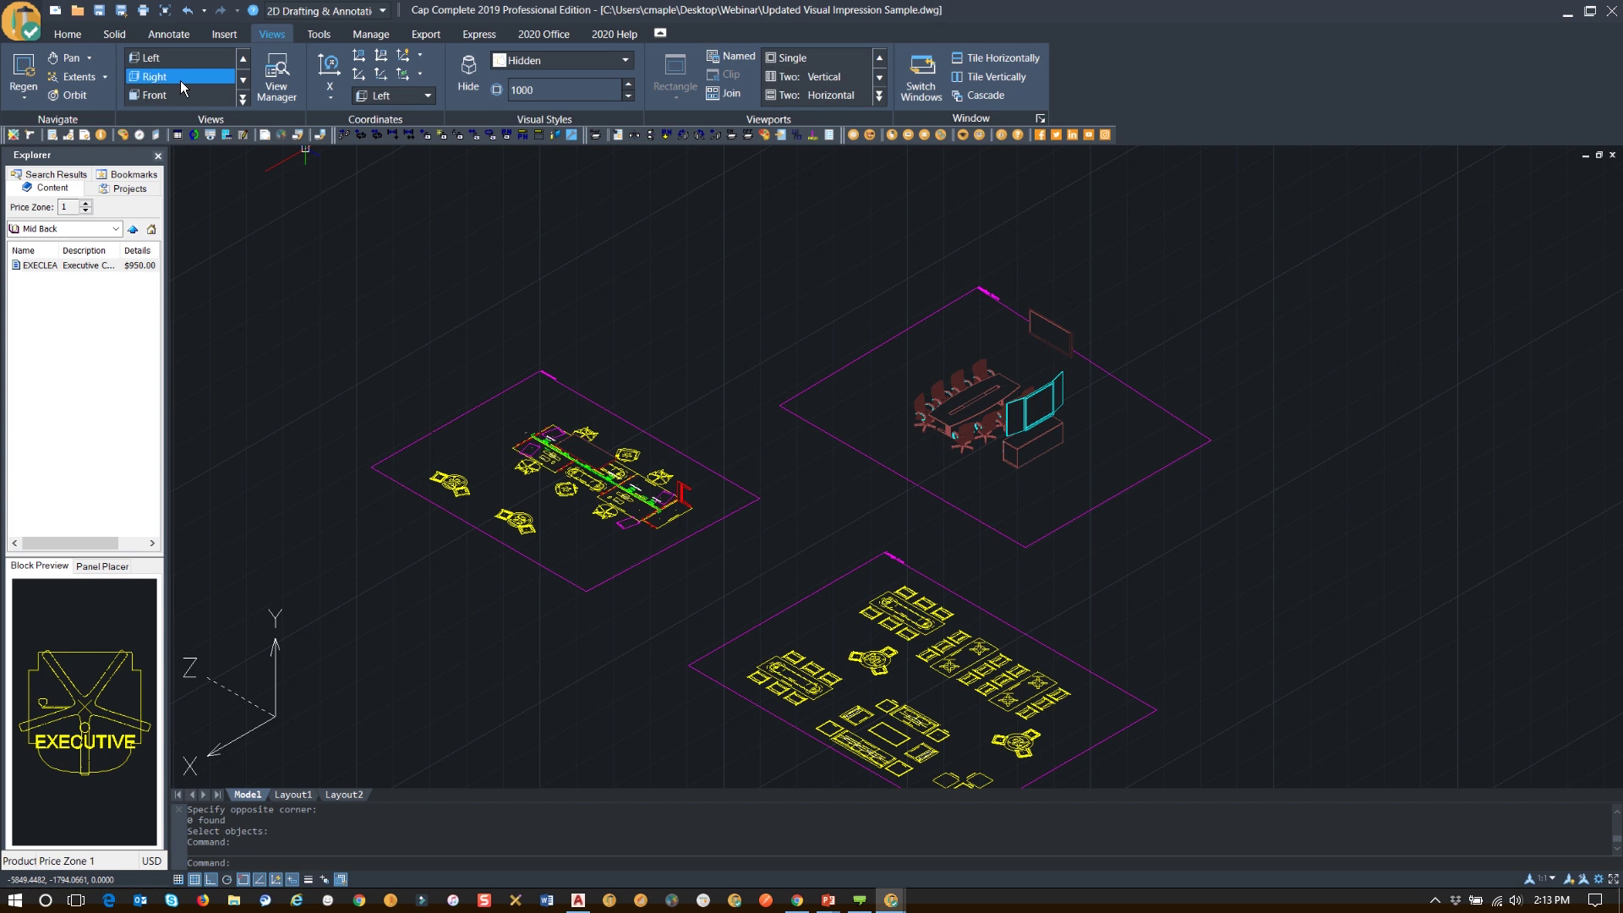
click(245, 55)
click(174, 59)
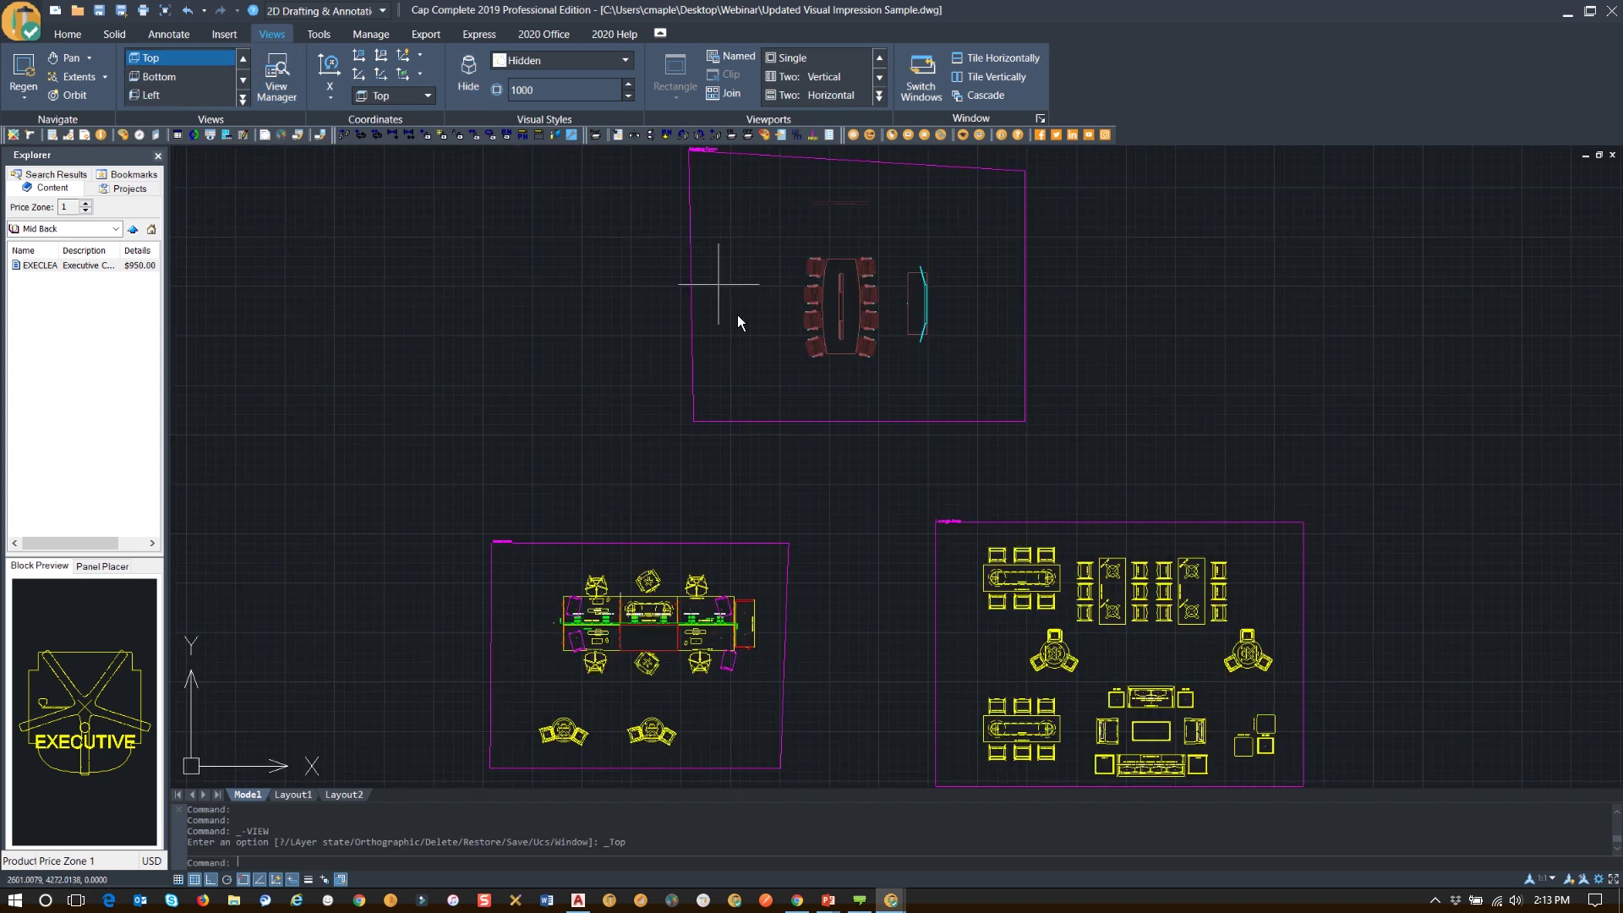
click(560, 35)
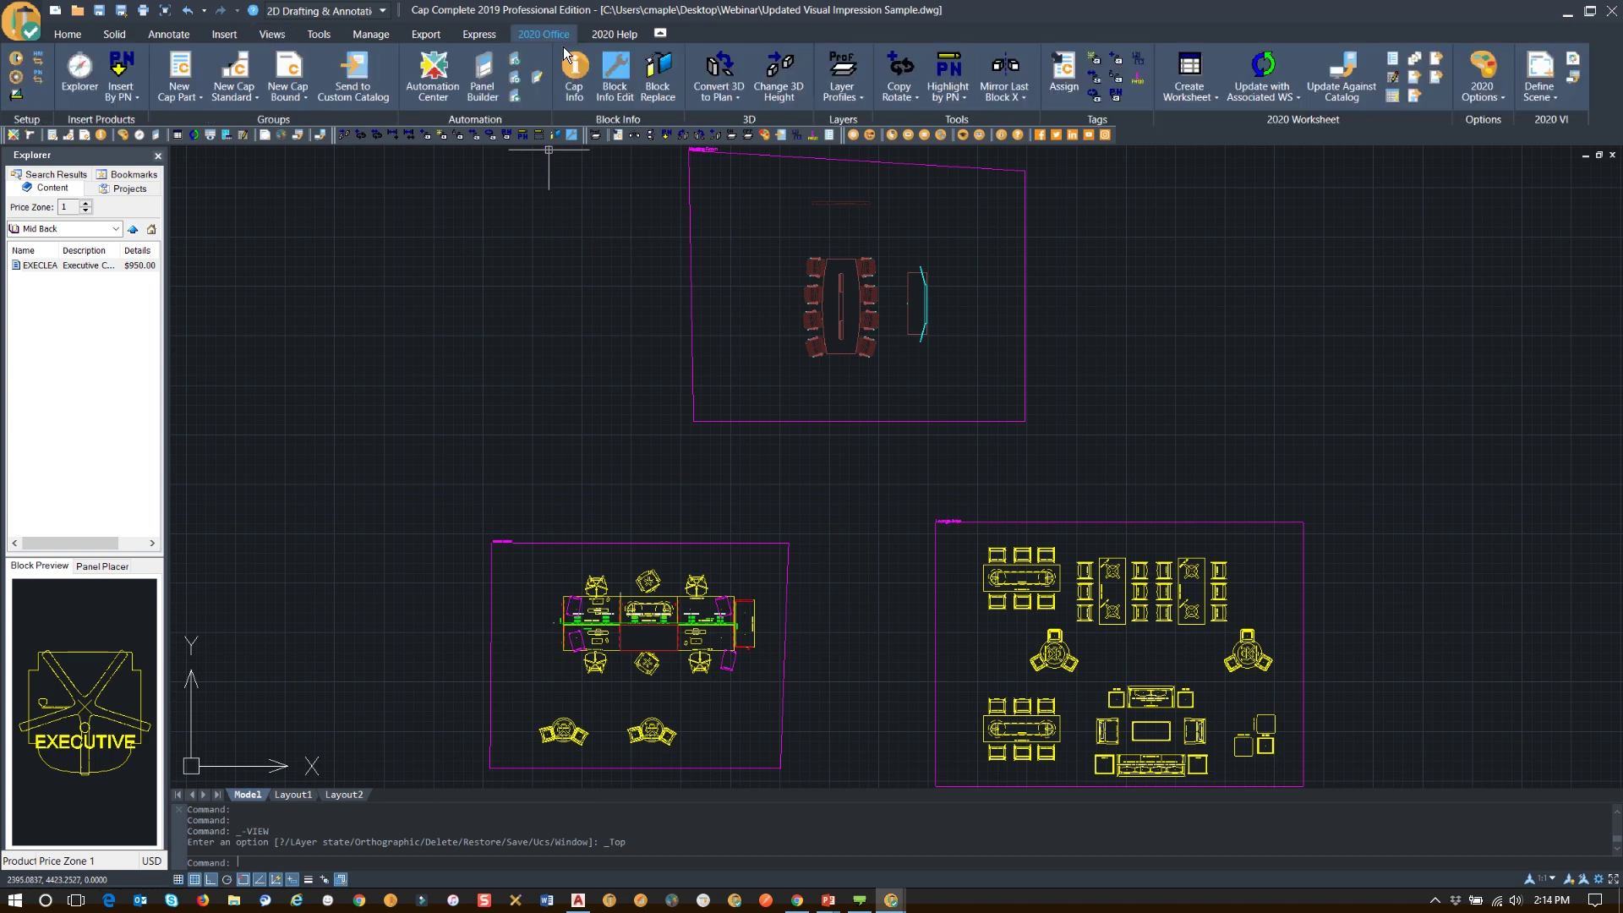
- Rerun Convert 3D to Plan, window-selecting the top room's conference table and chairs
click(737, 76)
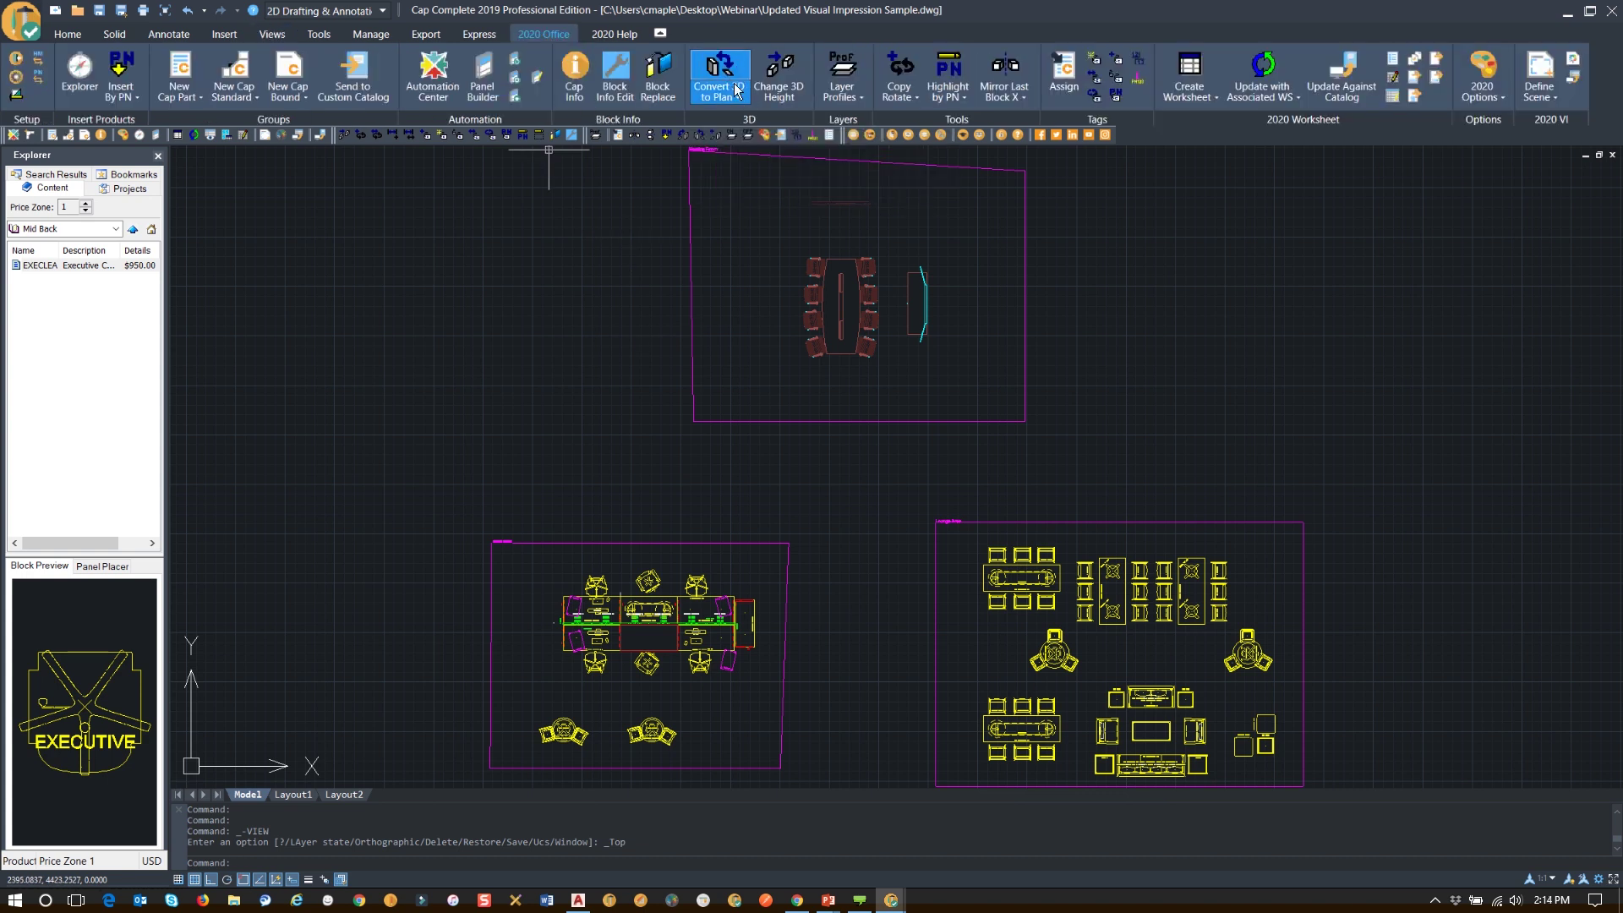
click(732, 69)
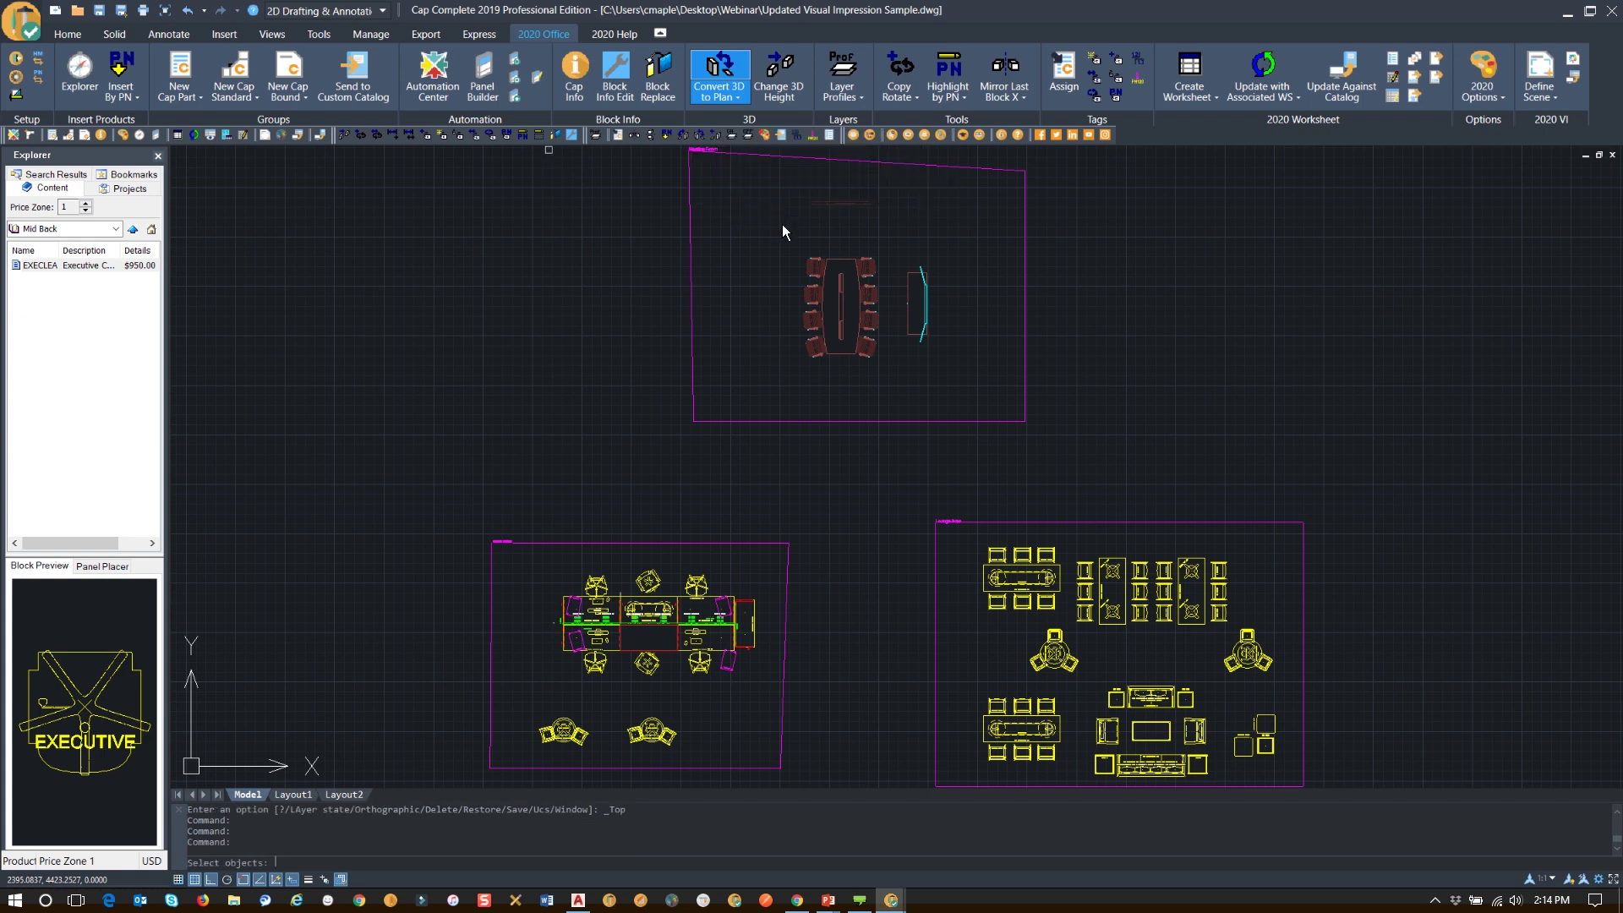
drag(747, 185, 1052, 395)
click(1129, 388)
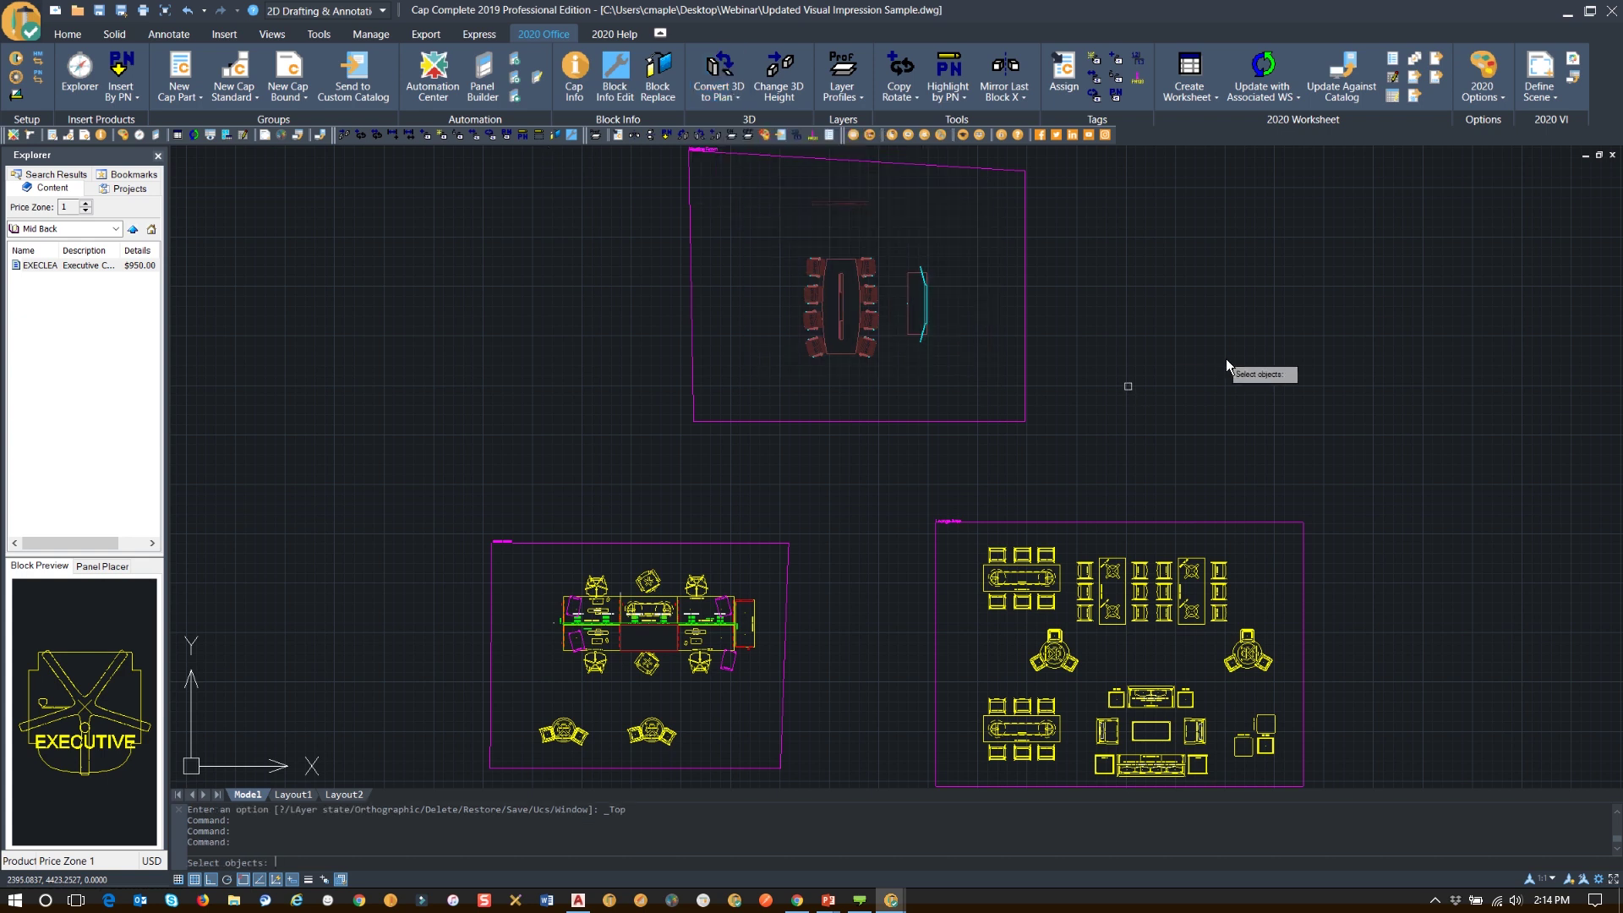
key(Return)
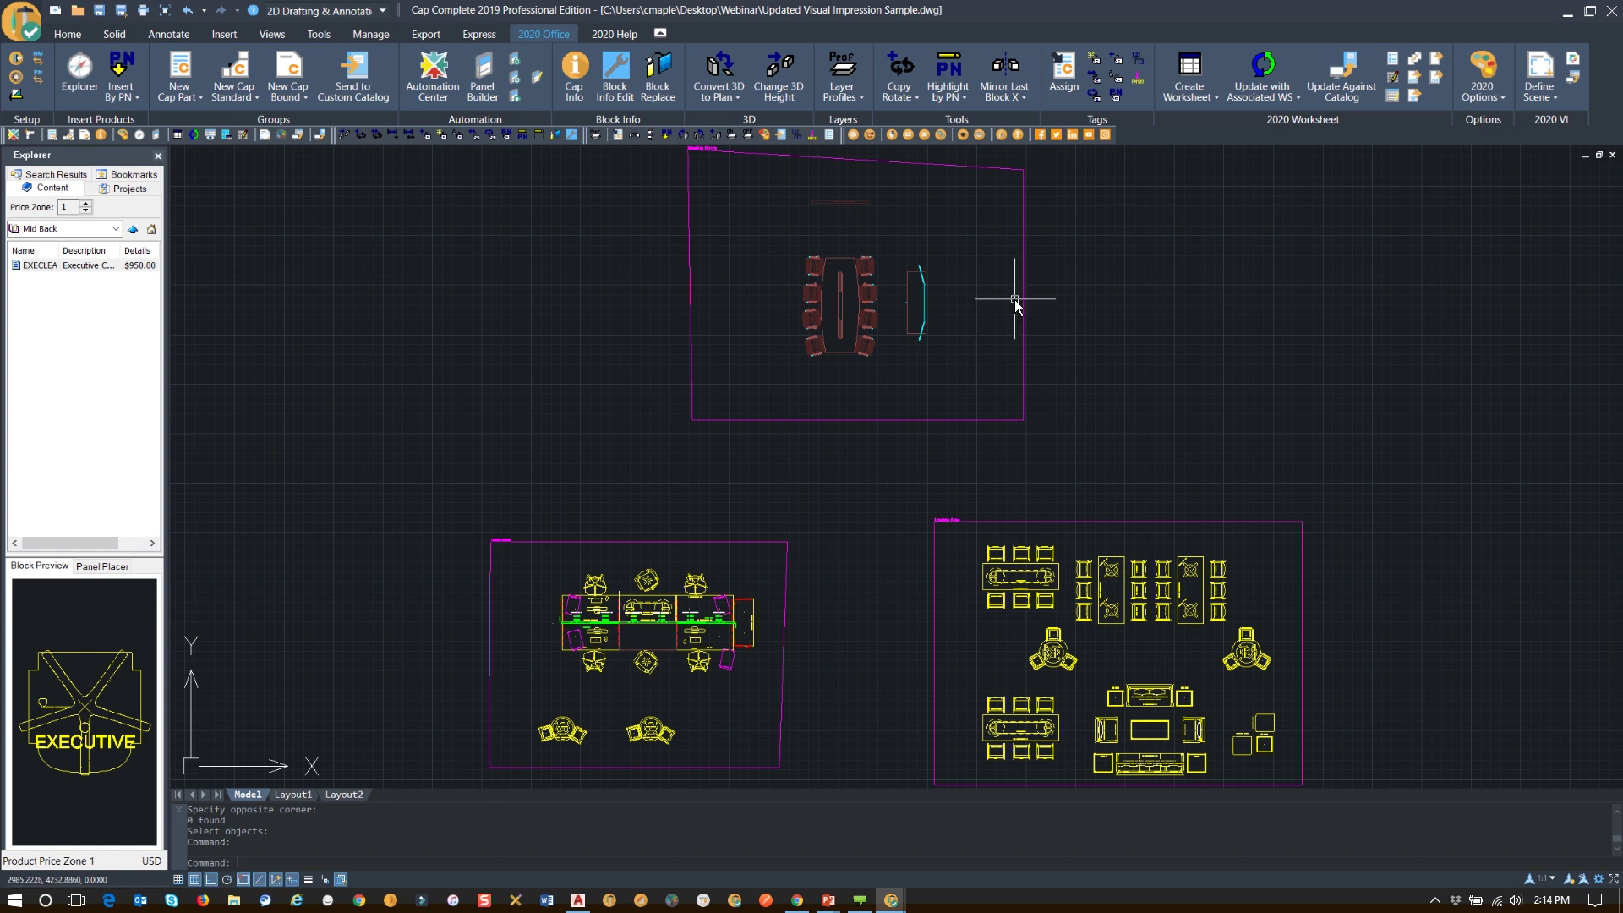
click(572, 74)
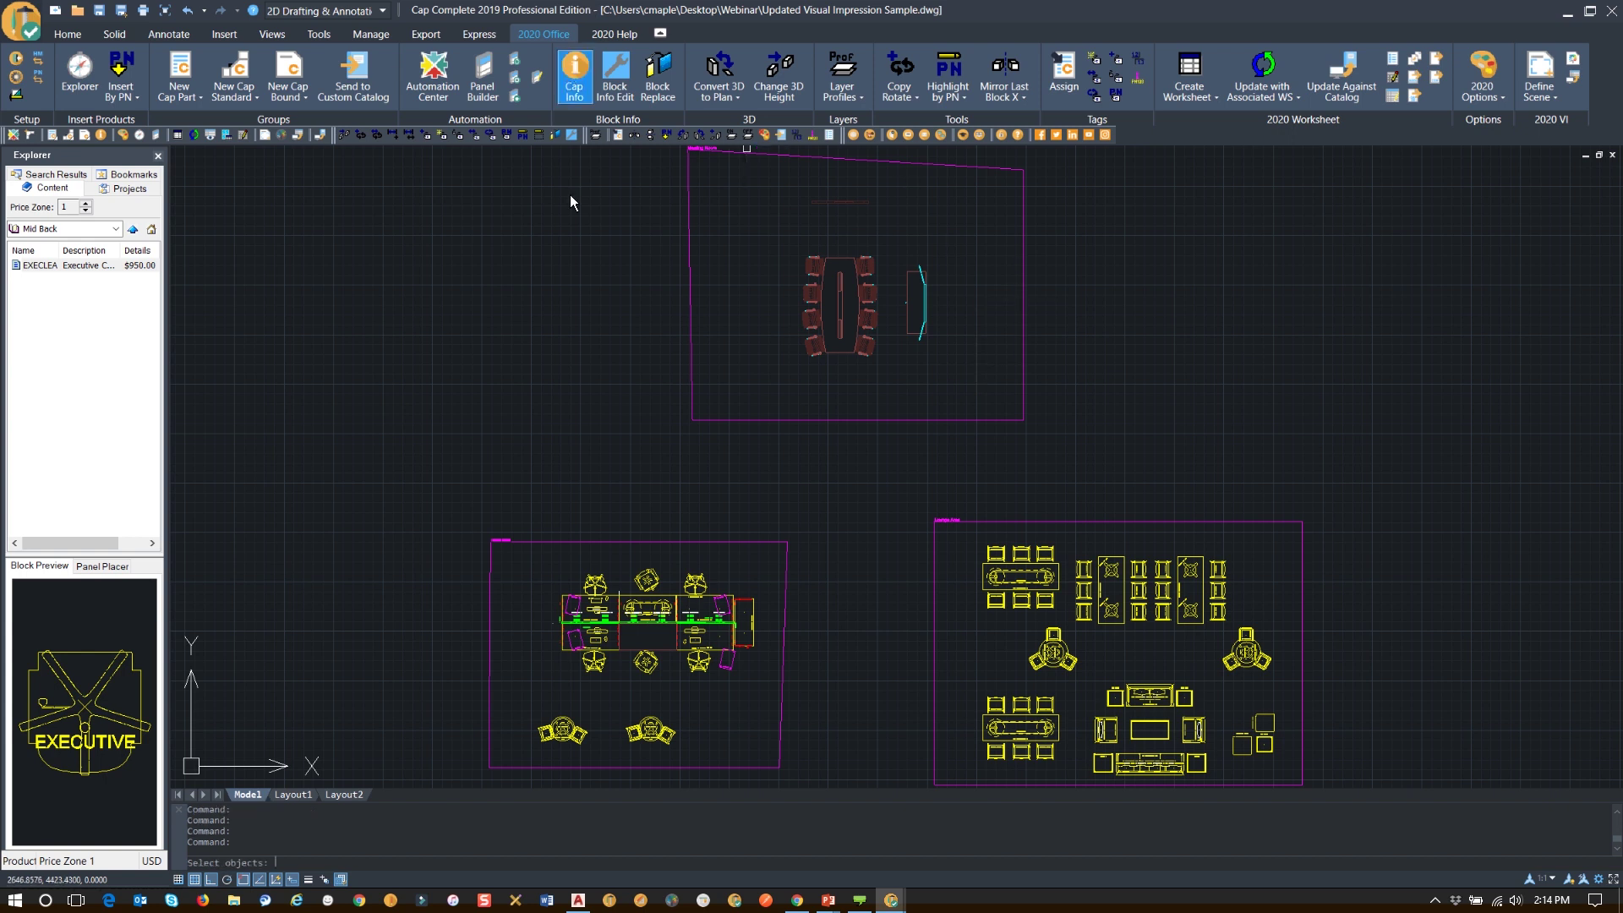
click(564, 727)
key(Return)
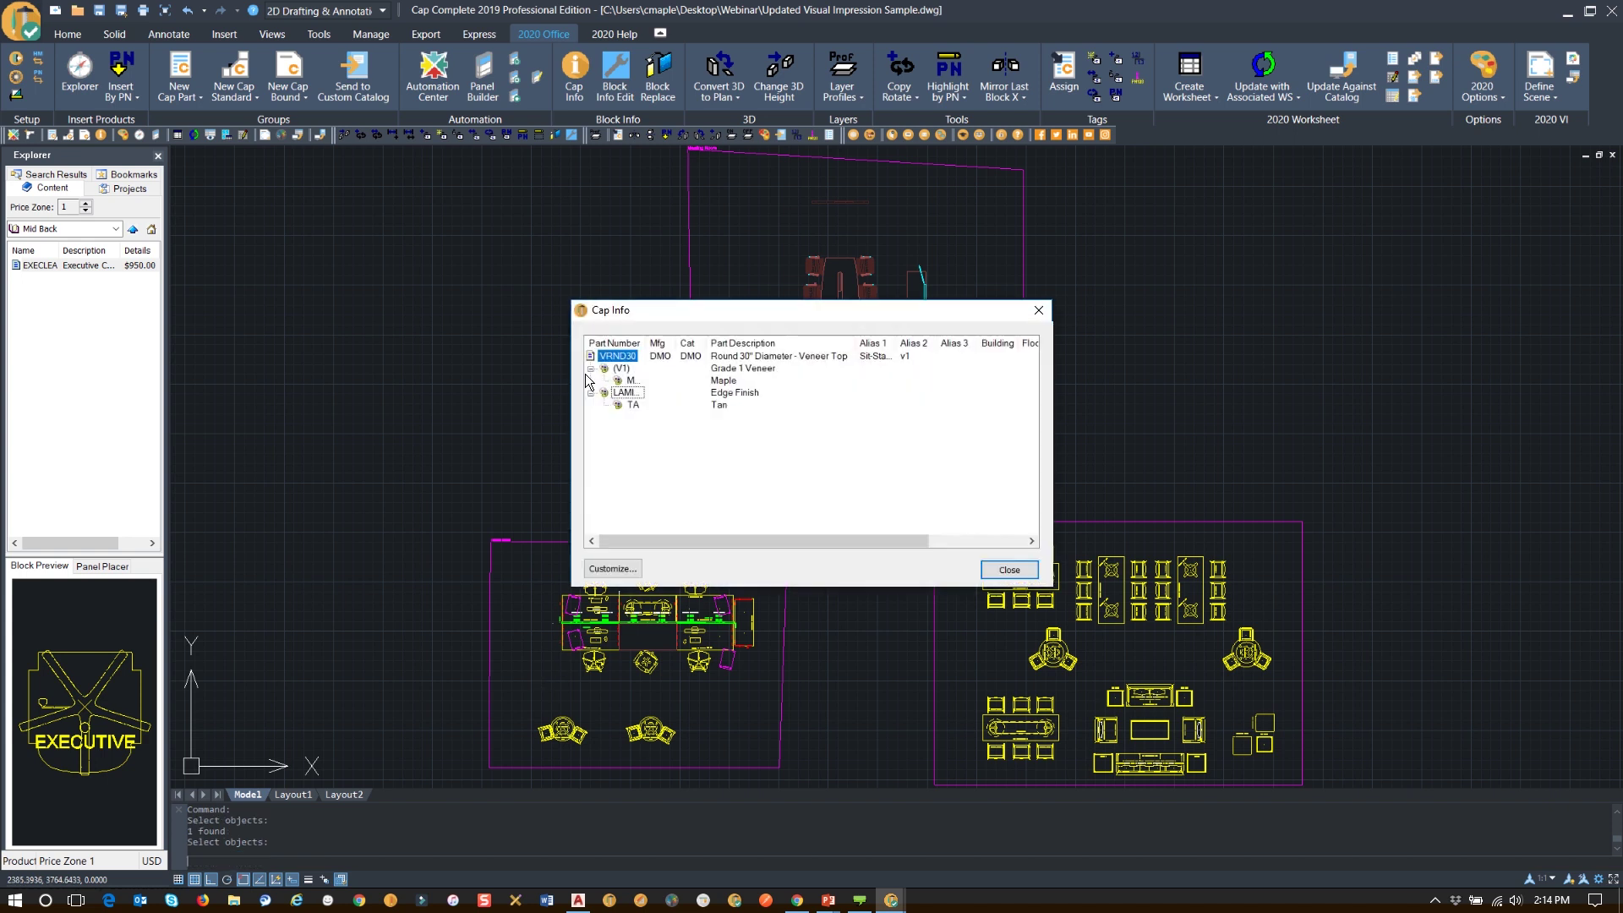
click(1002, 571)
click(897, 159)
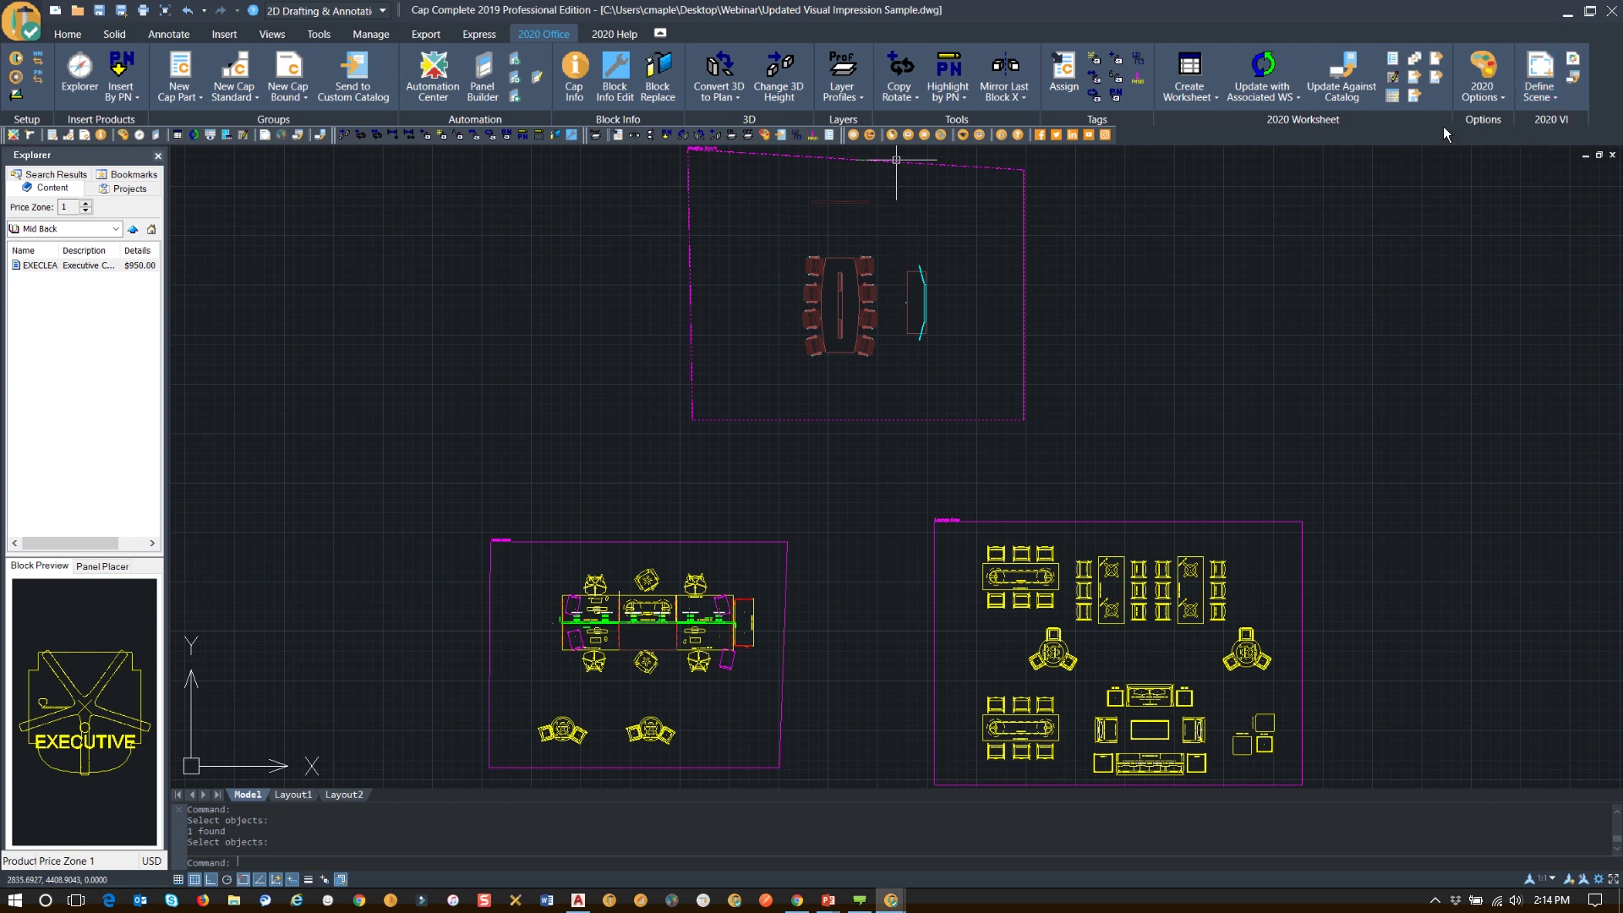
- Save the drawing and export all objects to a Visual Worksheet opened in 2020 Worksheet
click(1189, 78)
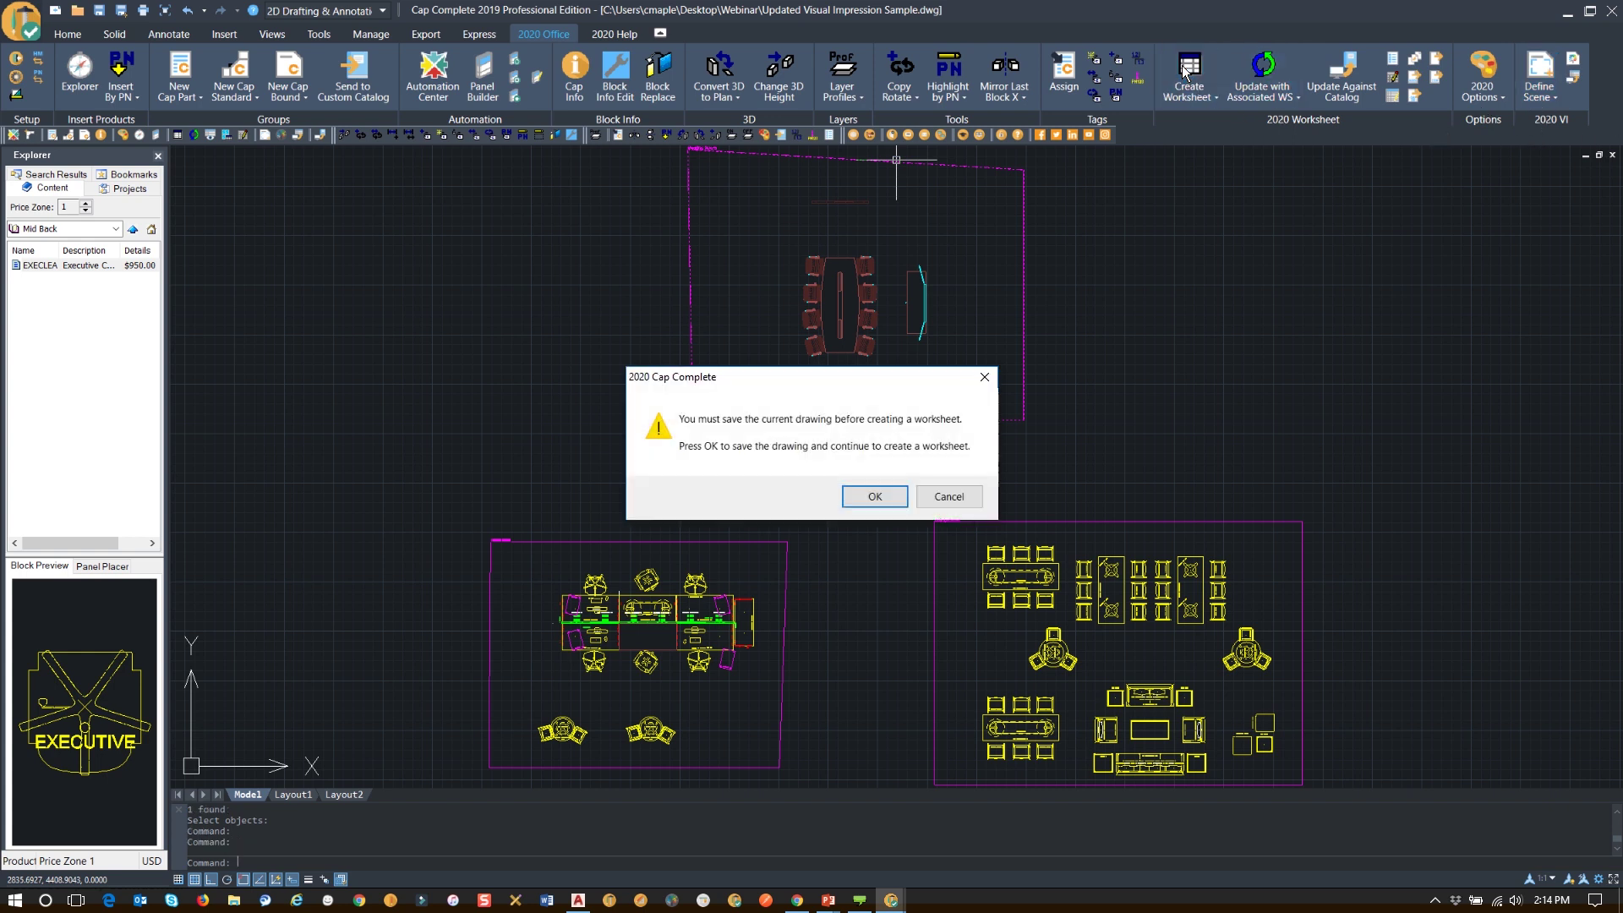
click(872, 496)
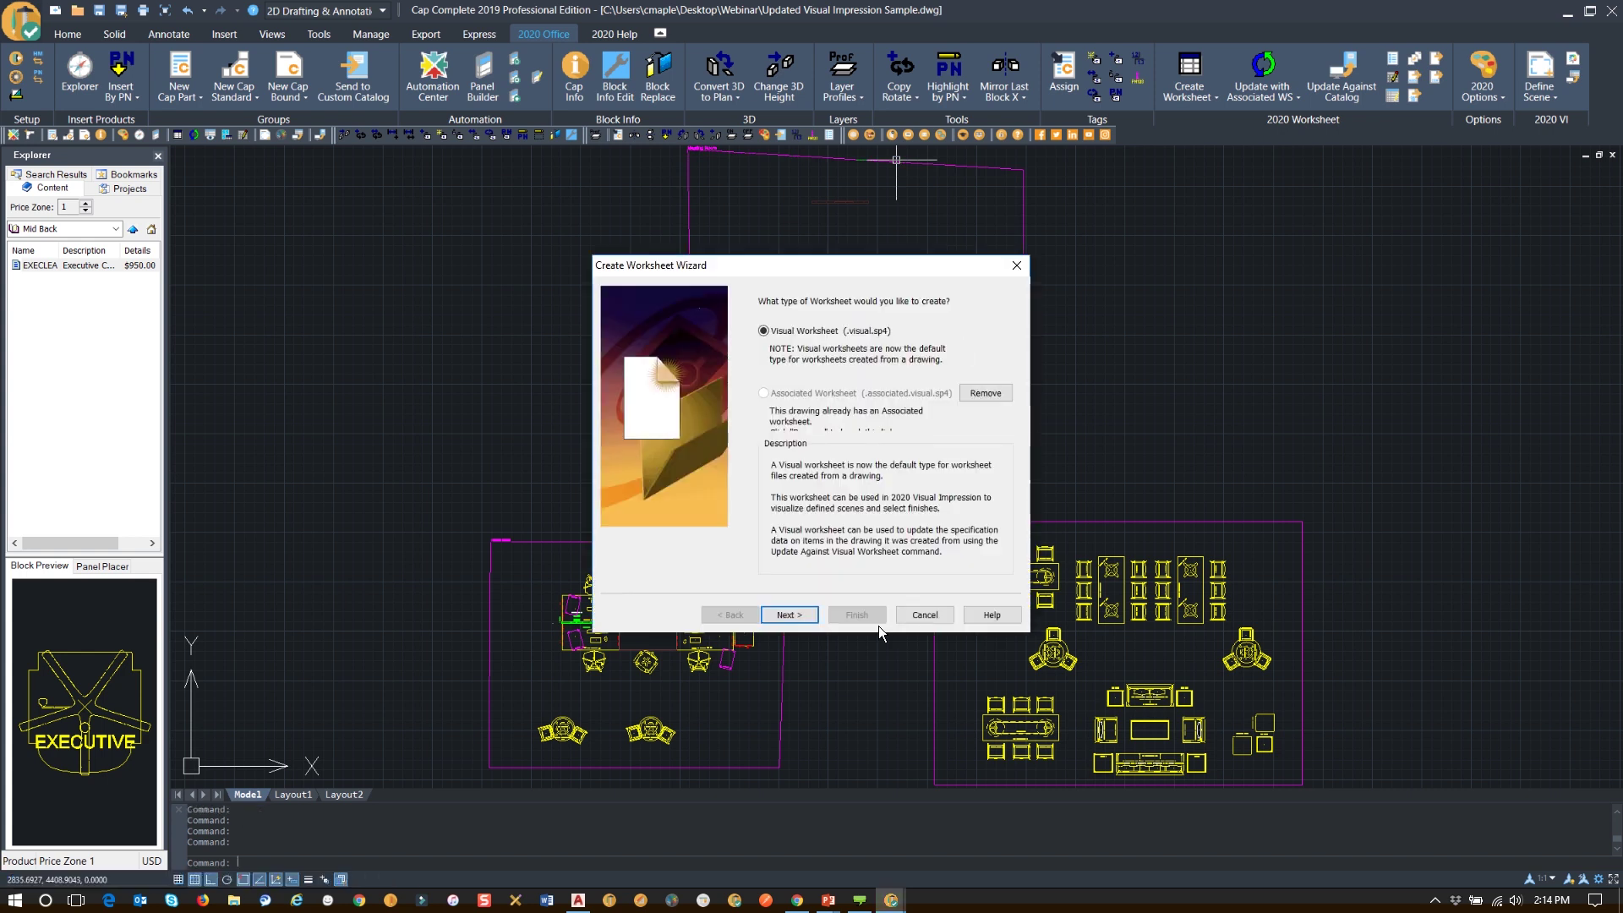
click(790, 616)
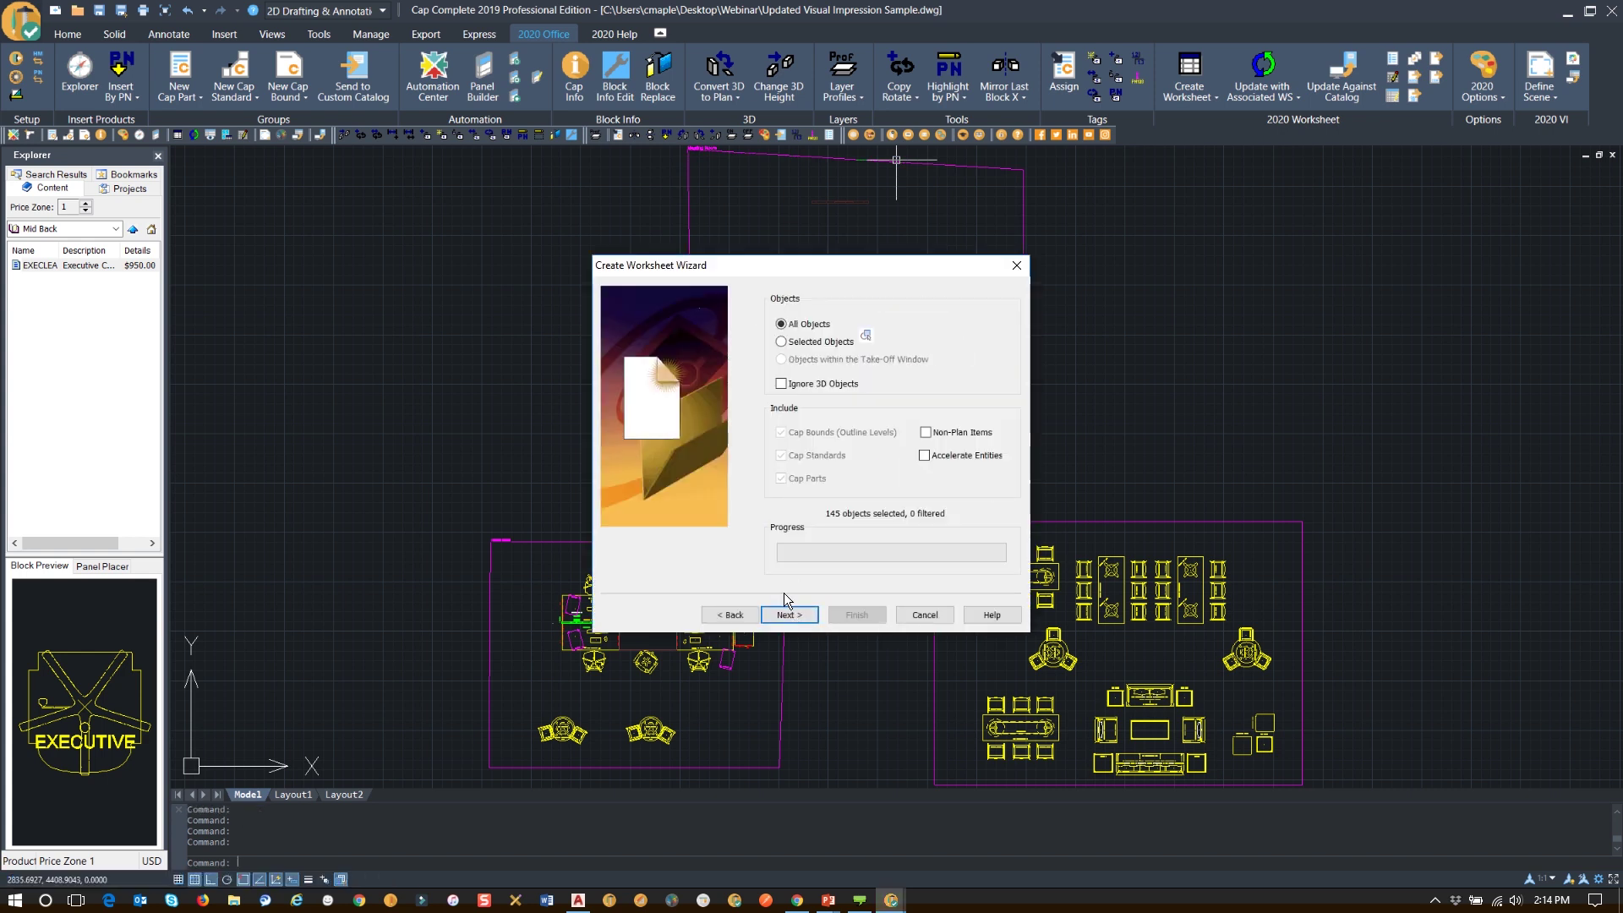
click(793, 618)
click(791, 616)
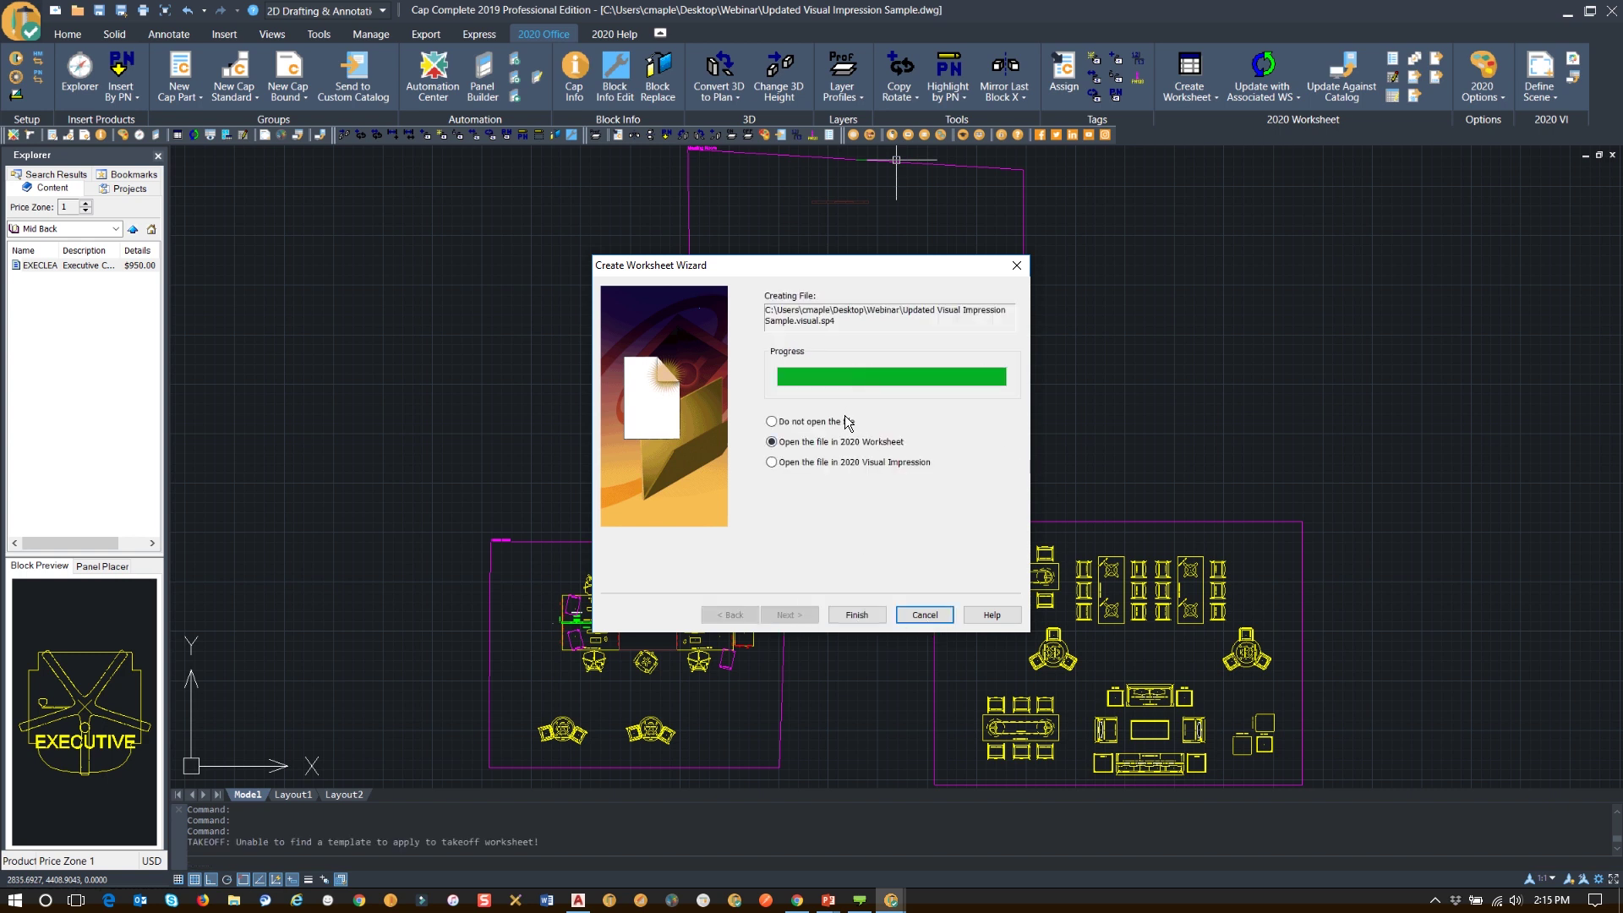
click(857, 617)
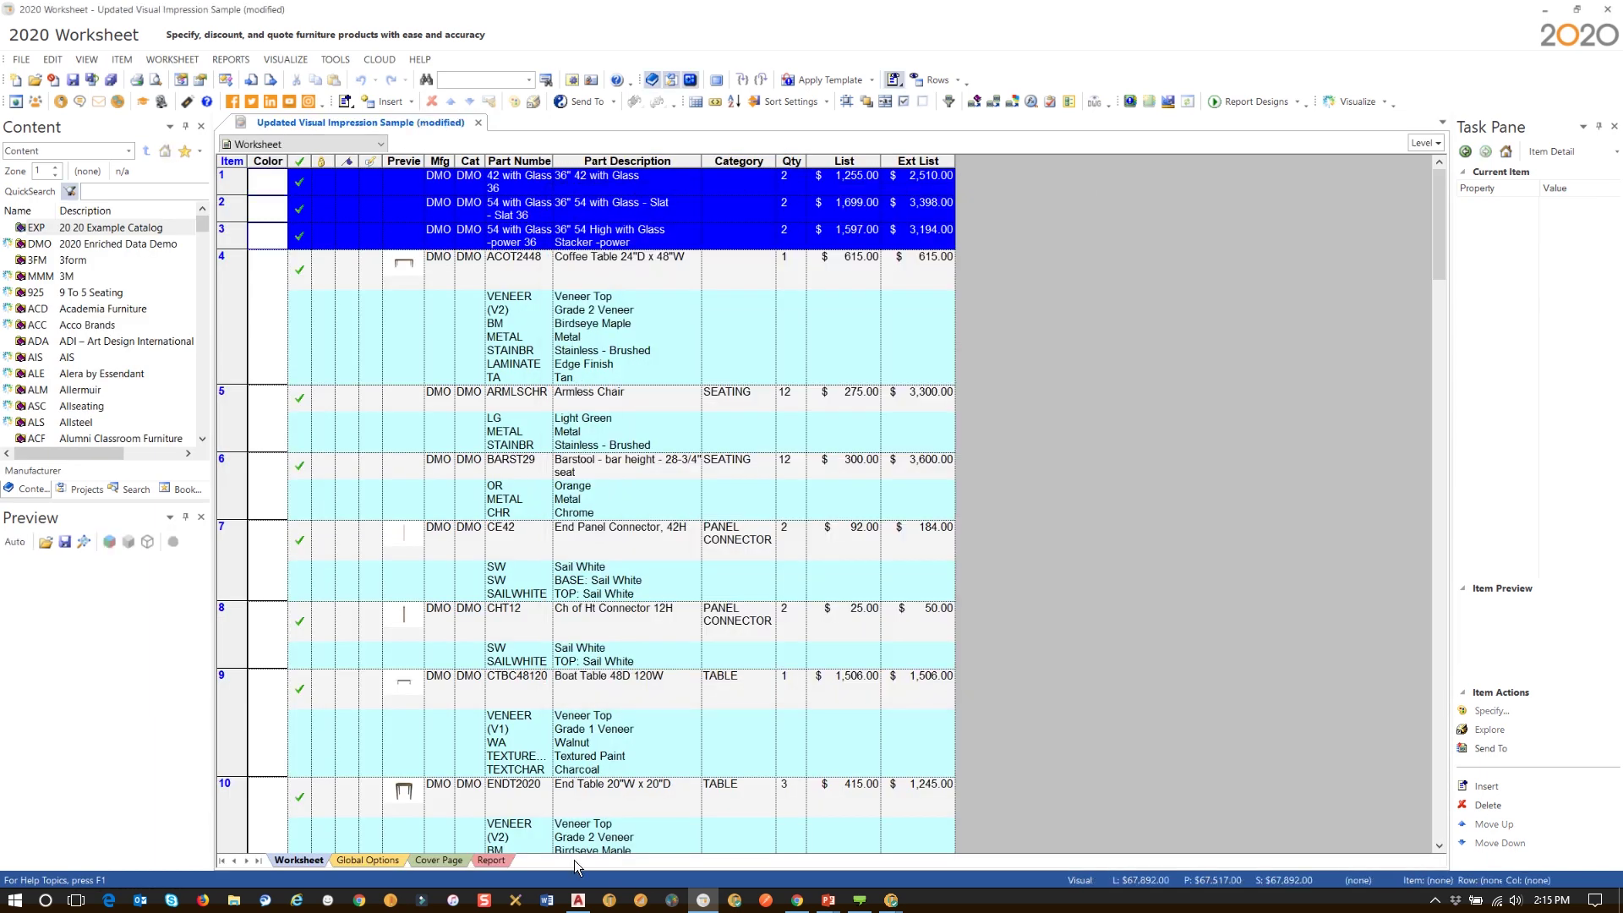
click(287, 59)
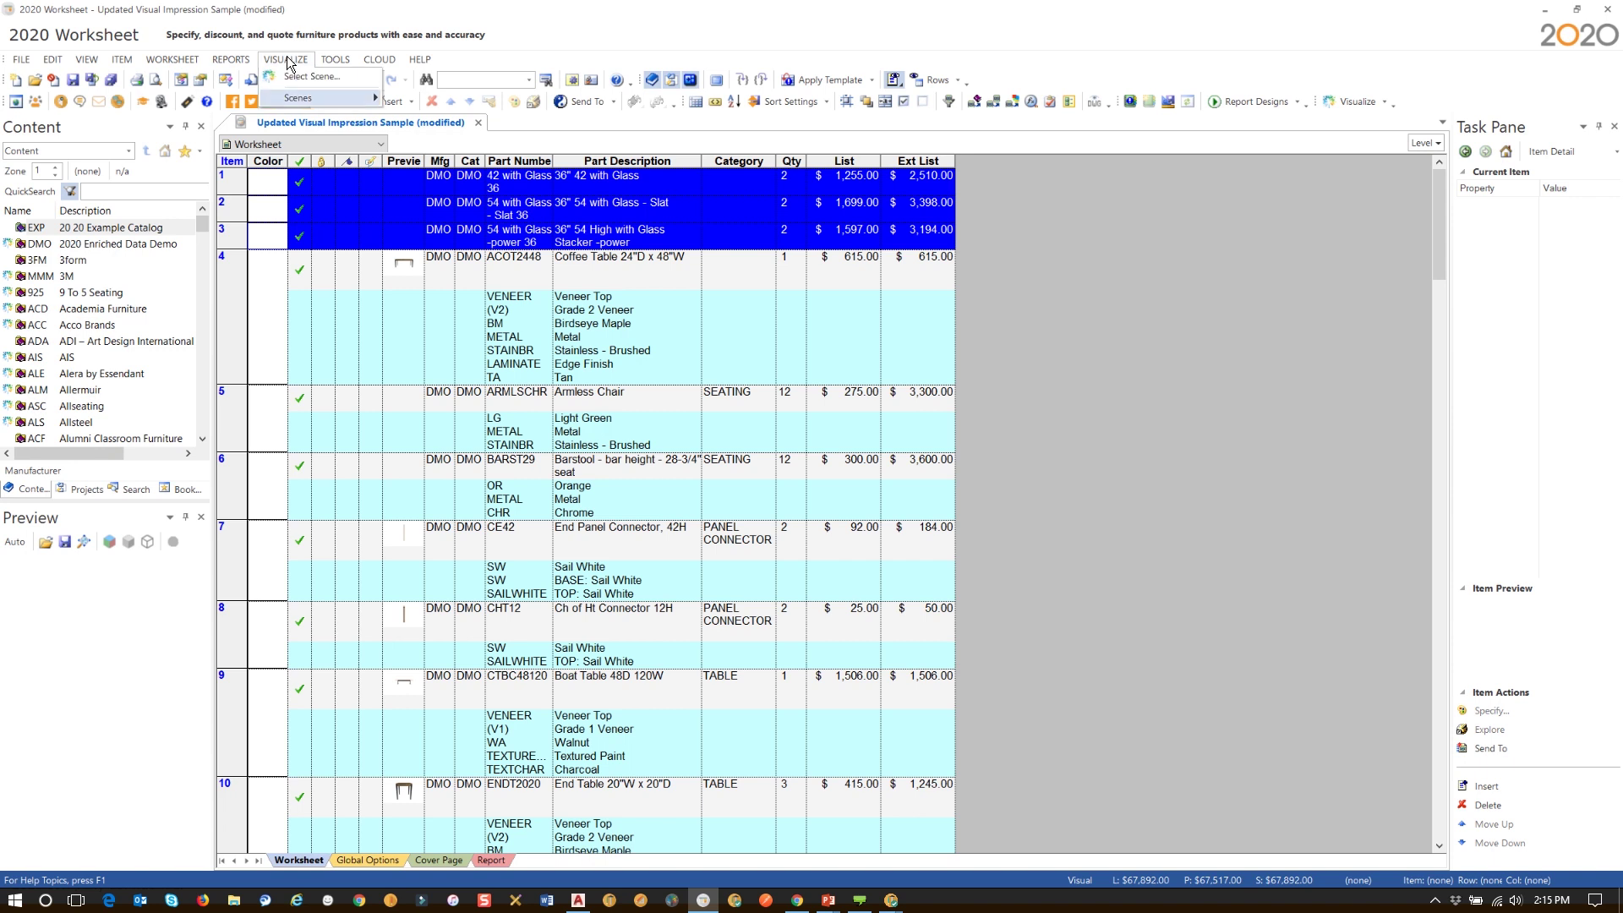
mouse_move(338, 98)
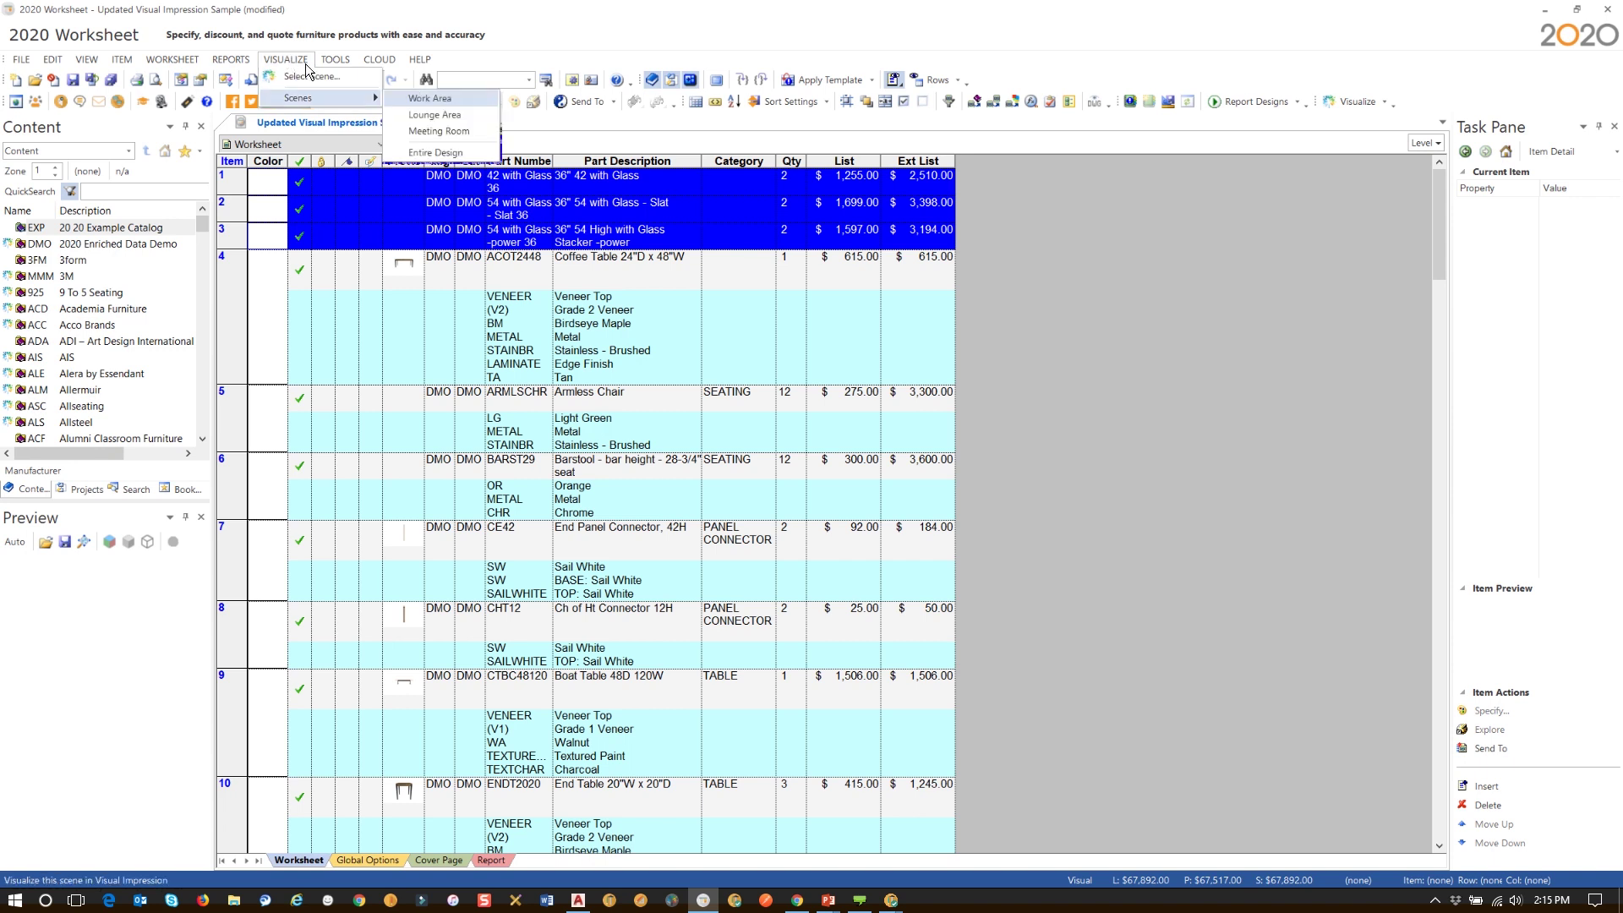
- Pick the Lounge Area scene in Visual Impression, then switch back to the Demo slide
click(464, 112)
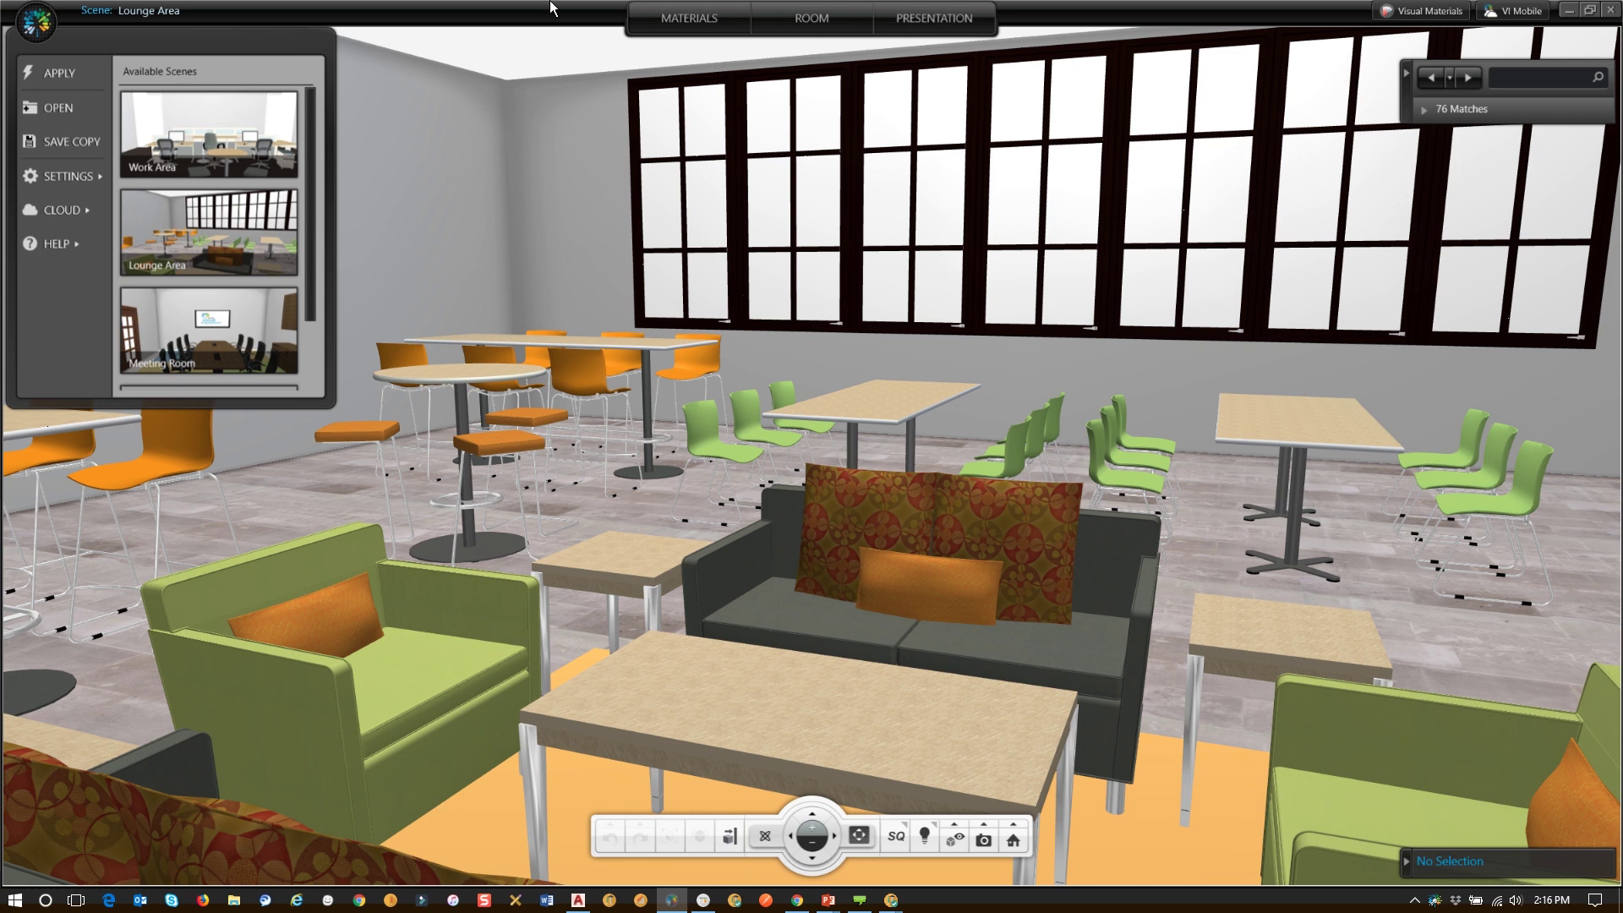
key(alt+Tab)
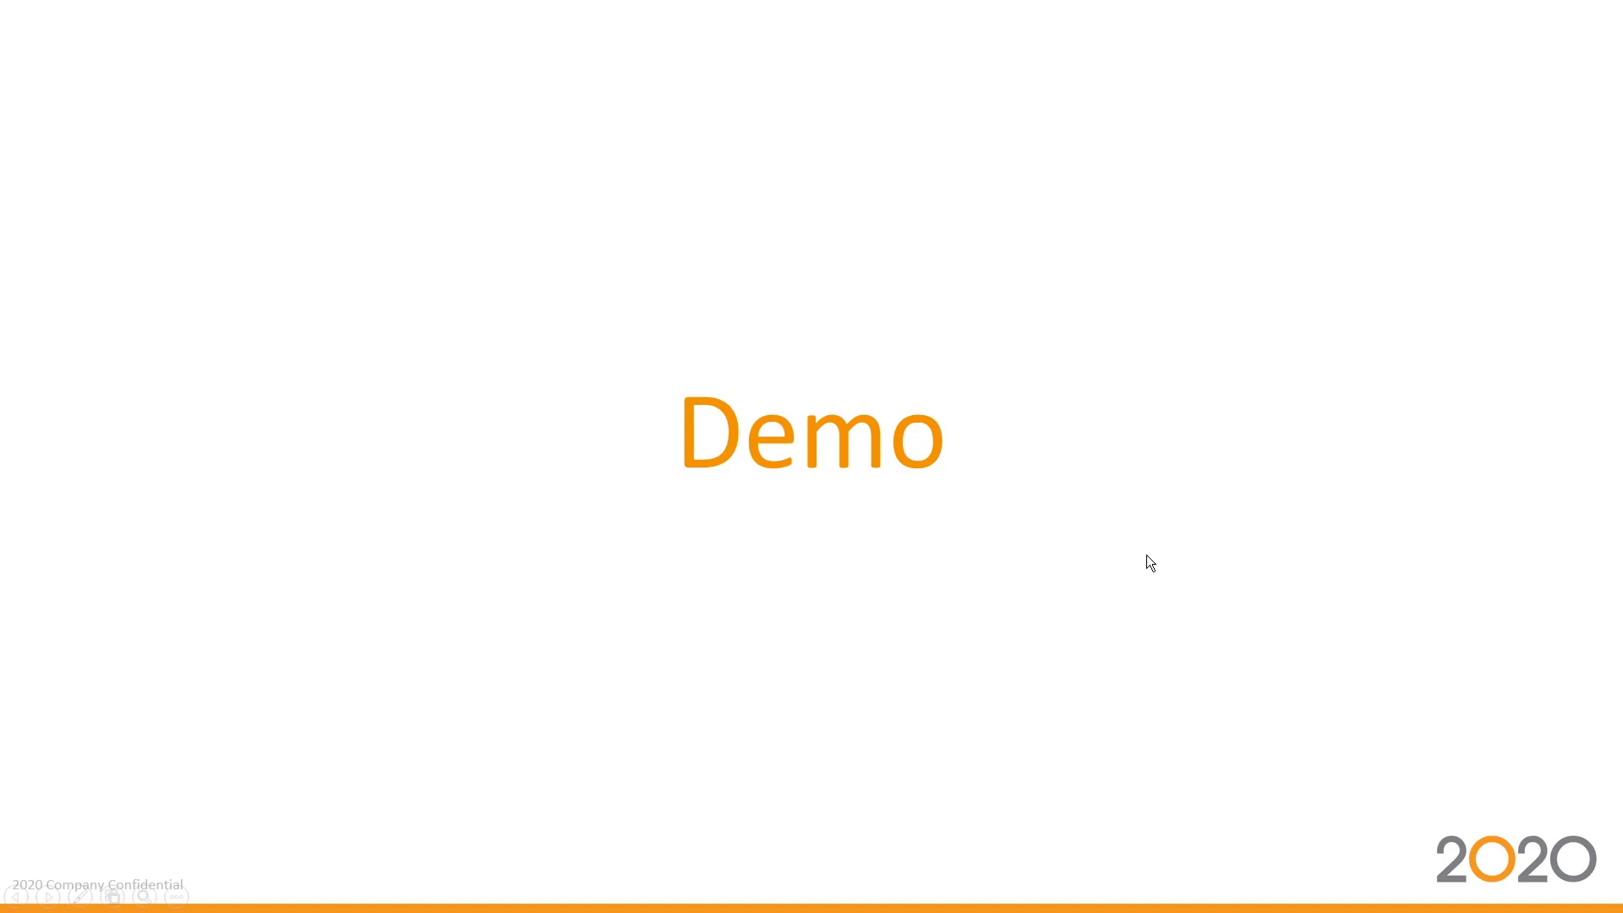
- Switch away from the Demo slide with Alt+Tab to head back to Cap Complete
key(alt+Tab)
key(alt+Tab)
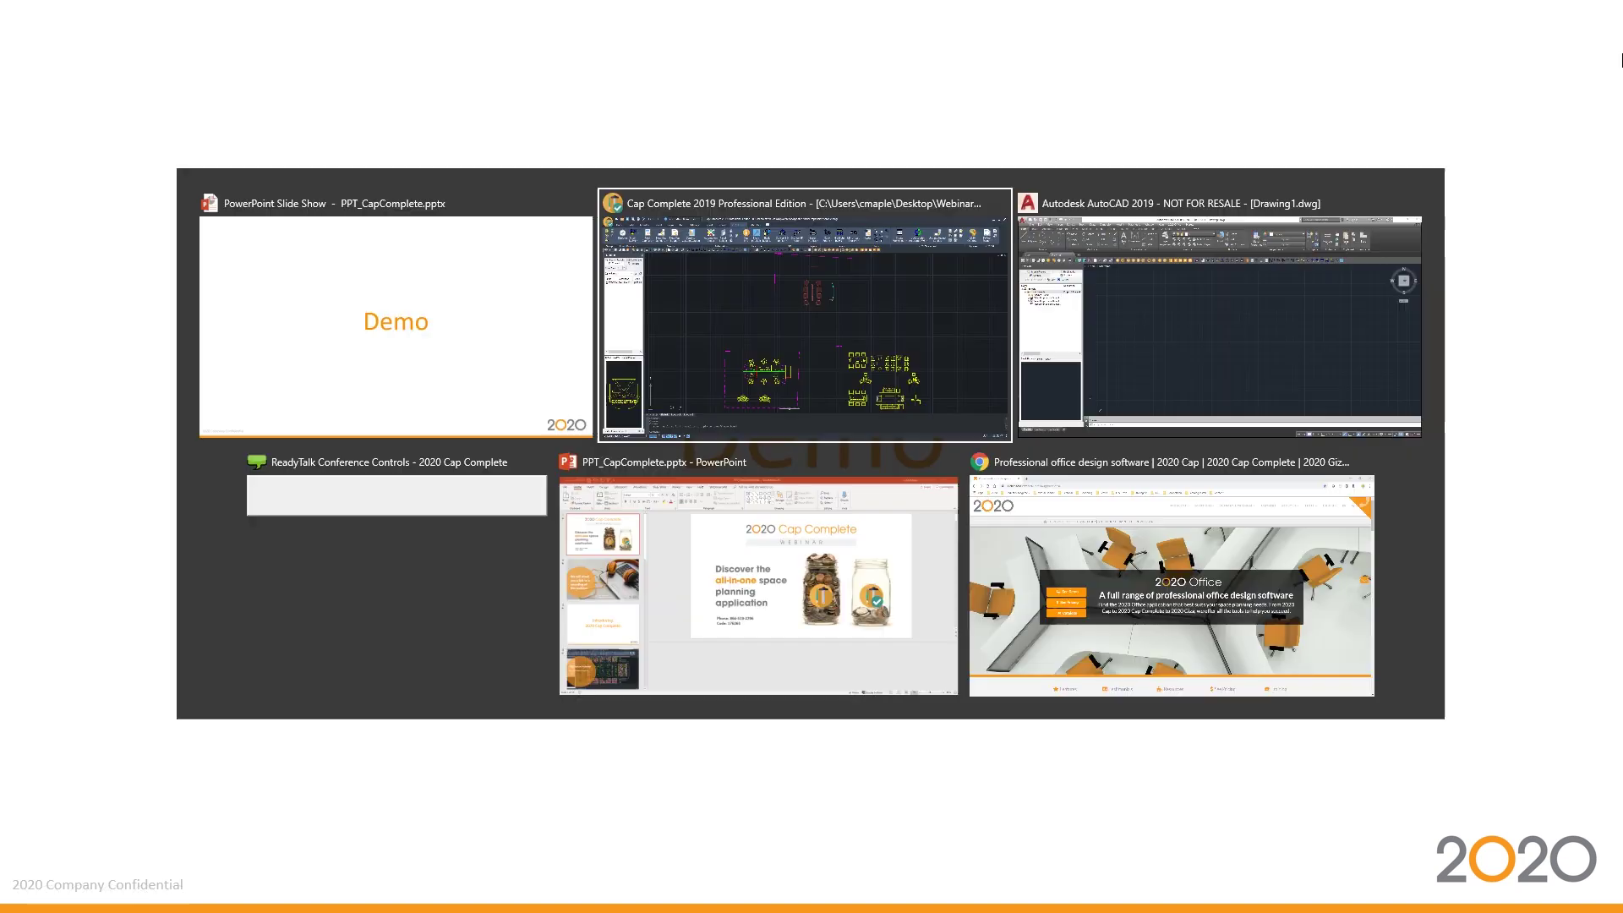
- Close all drawings, including Updated Visual Impression Sample.dwg, and reopen Webinar Project.dwg from recent documents
click(805, 353)
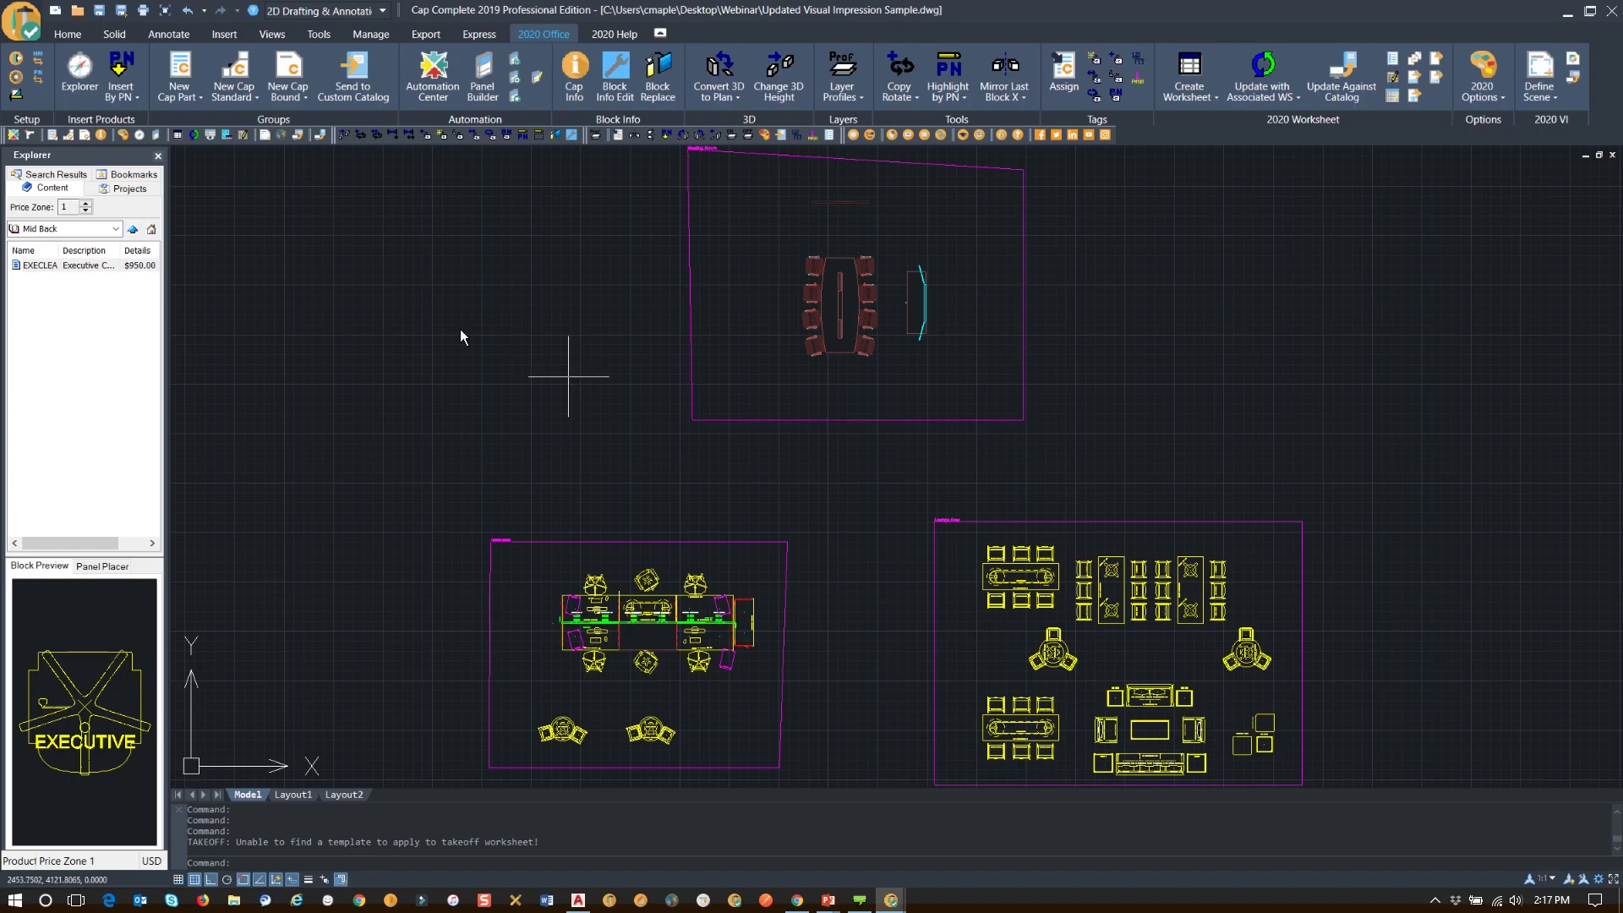
click(21, 20)
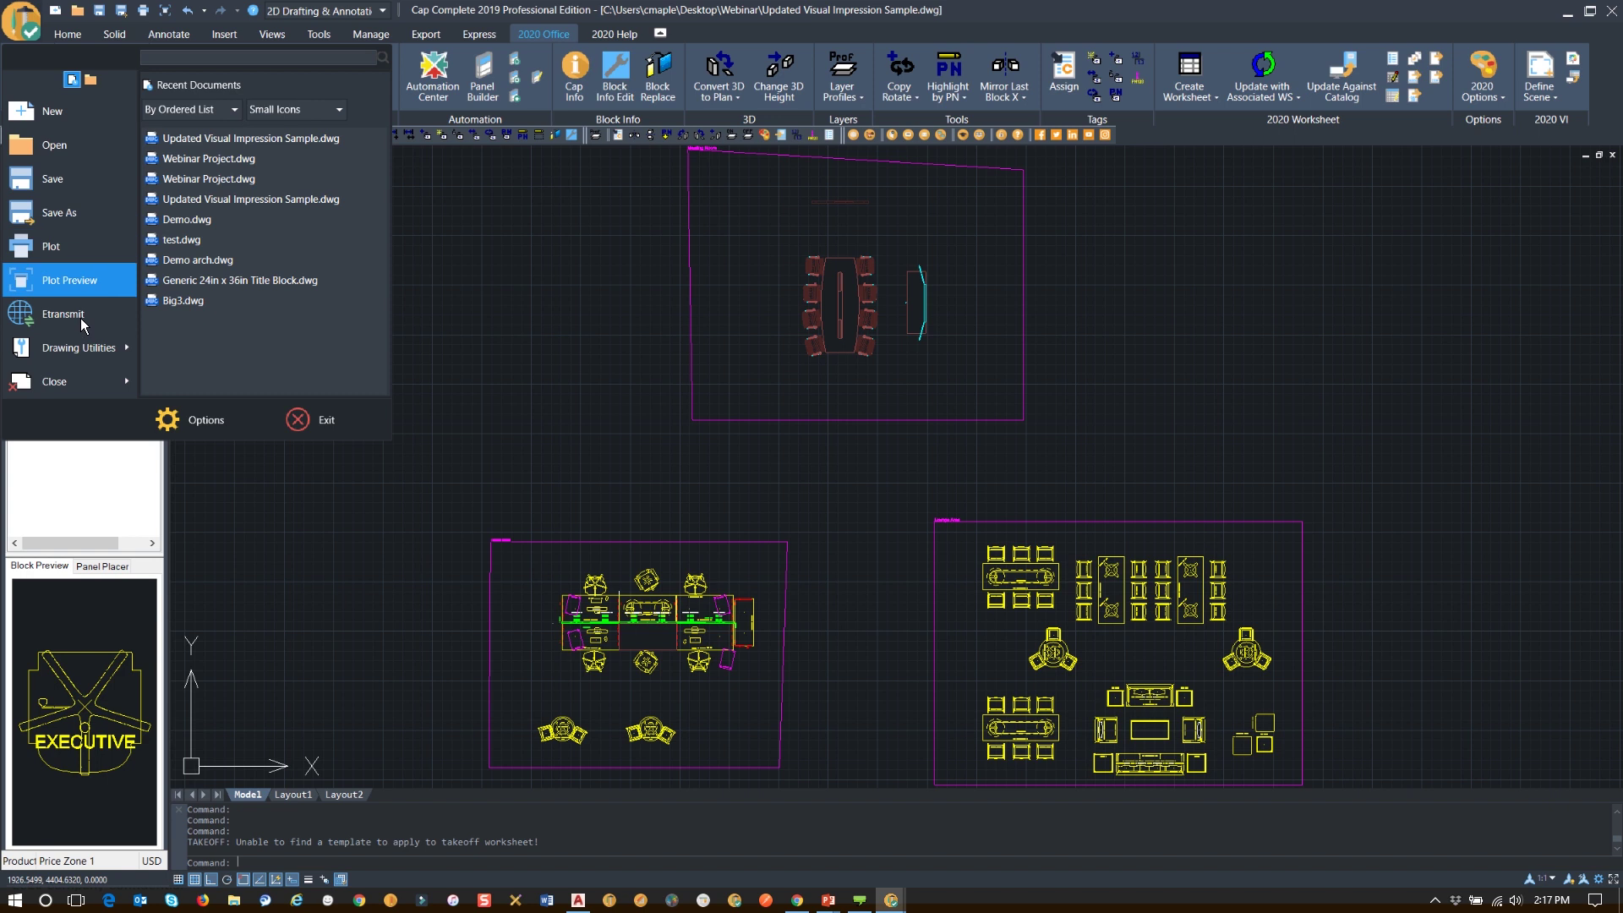
mouse_move(74, 384)
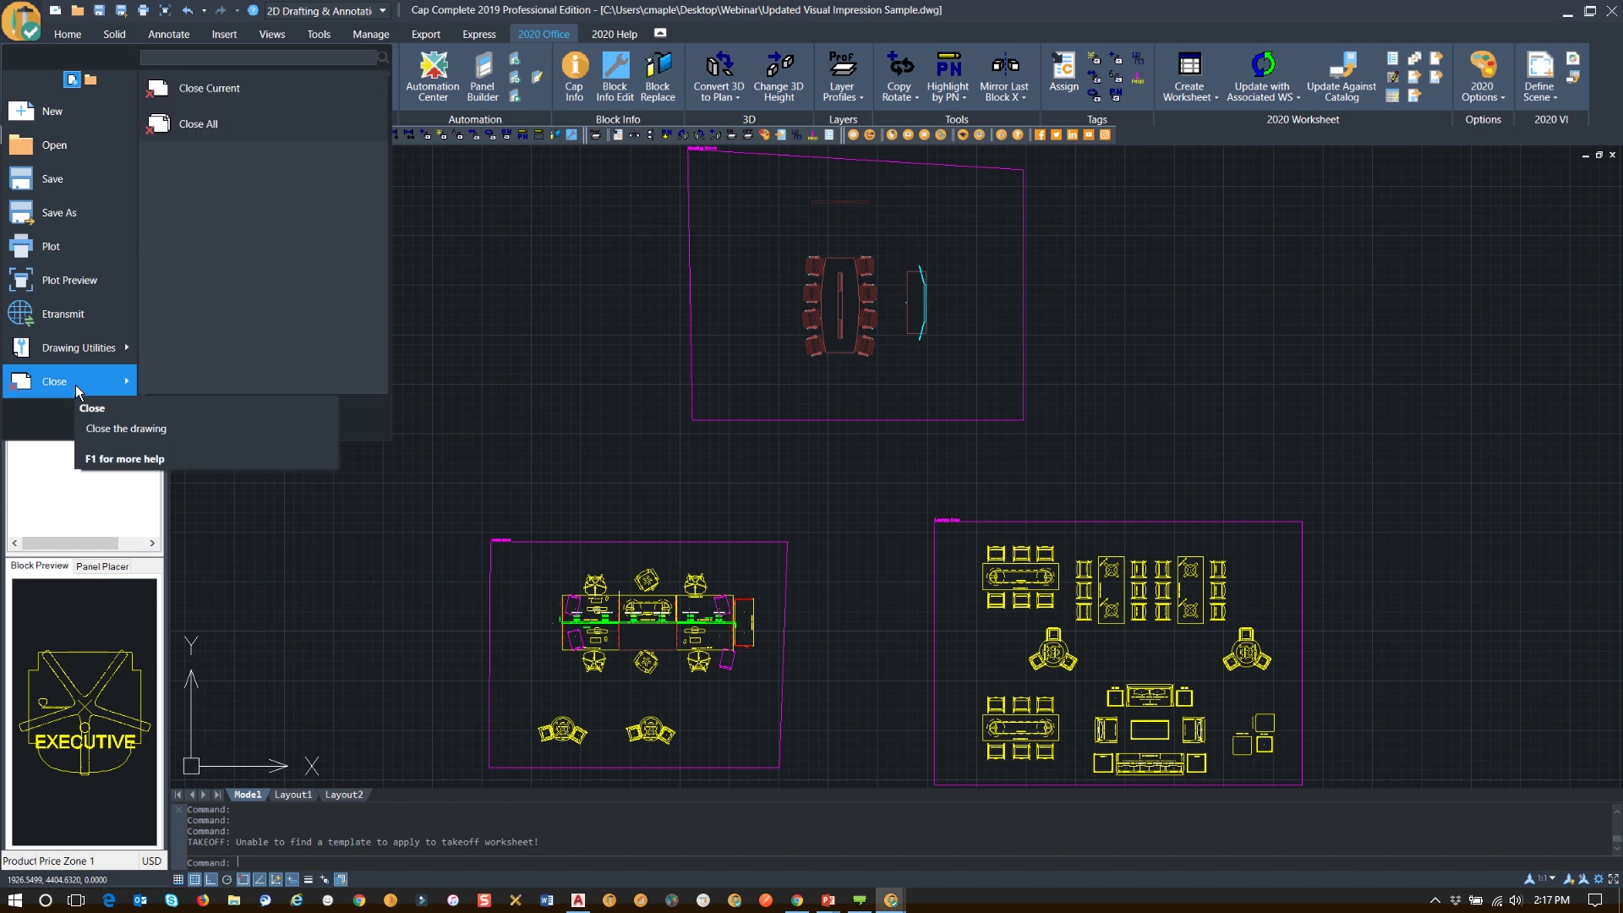
click(200, 122)
click(29, 33)
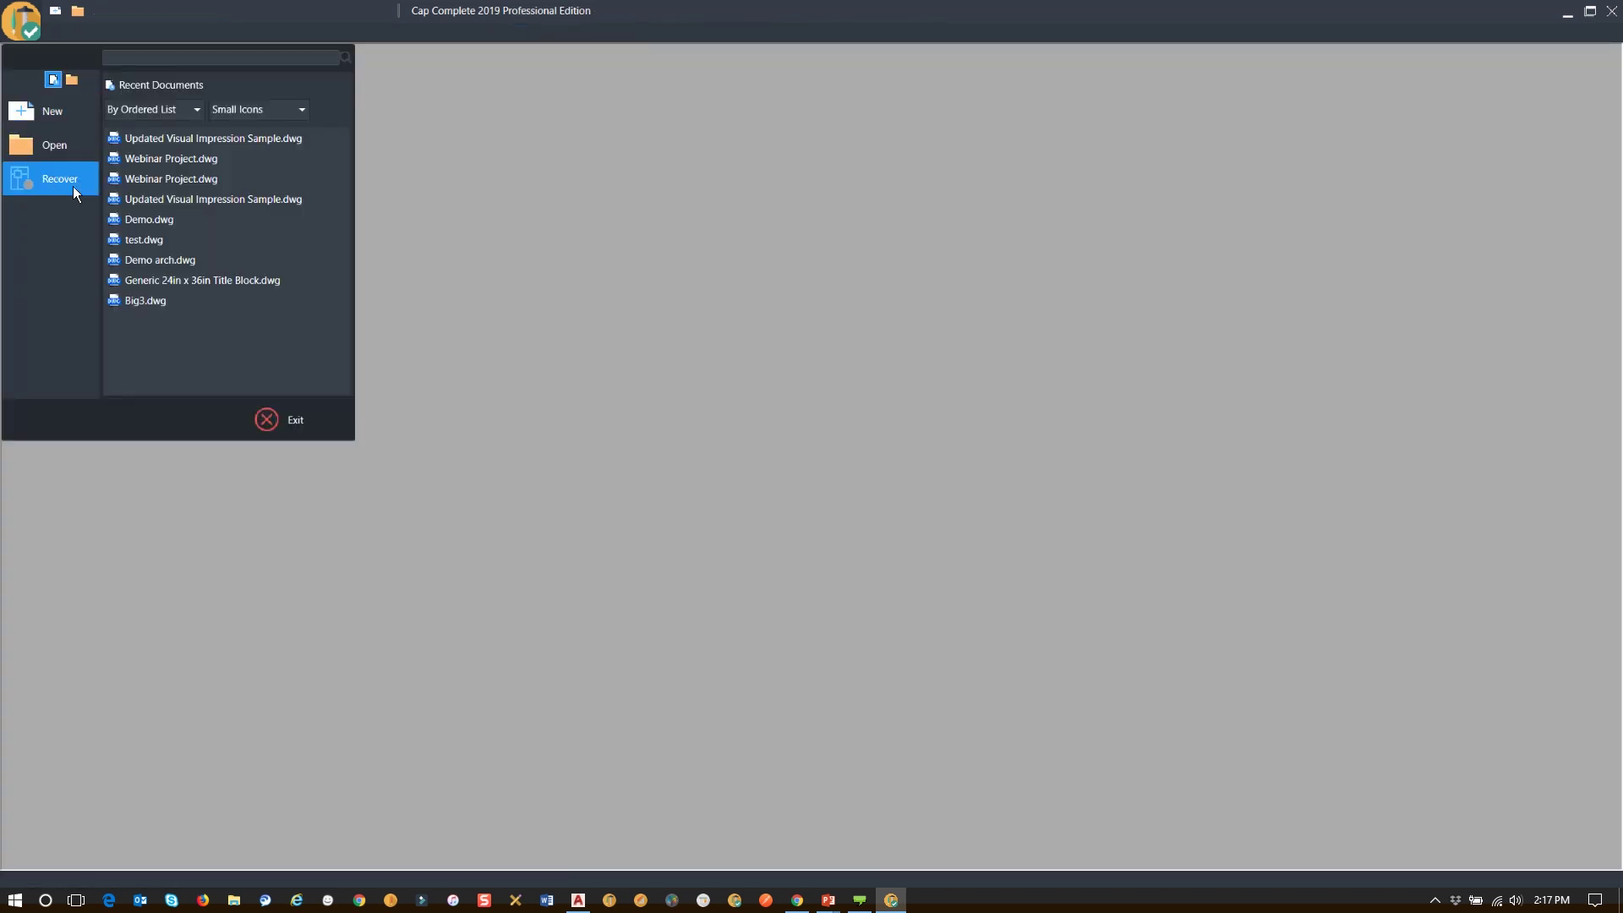
click(203, 181)
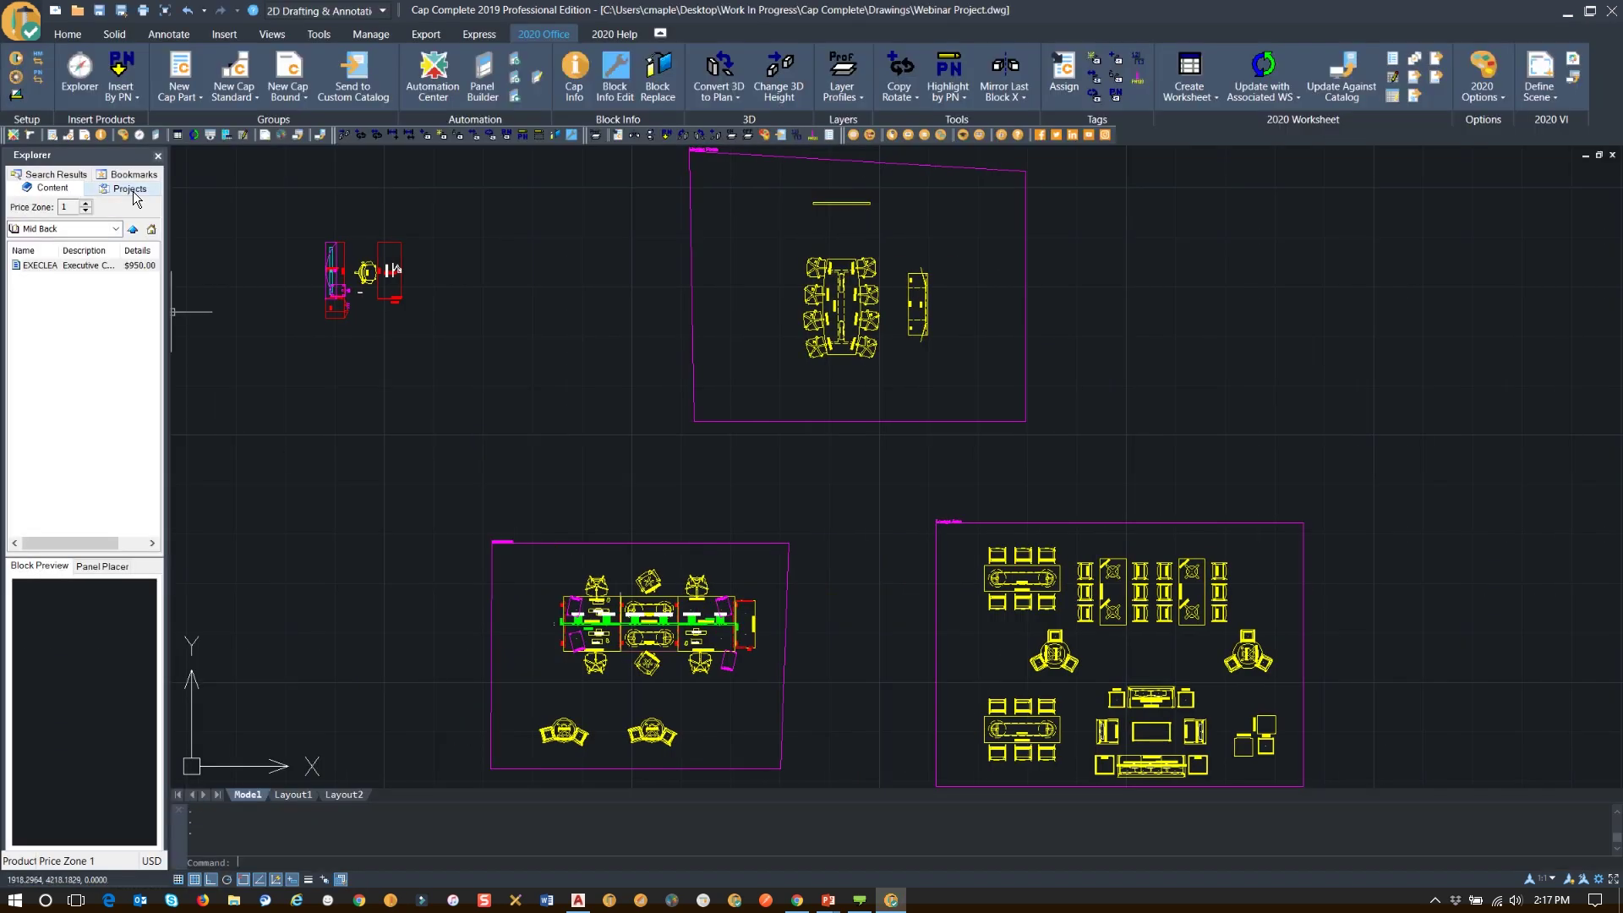
- From Explorer's Projects tab, expand Local Projects and insert WS-102 on the drawing's left side
click(129, 188)
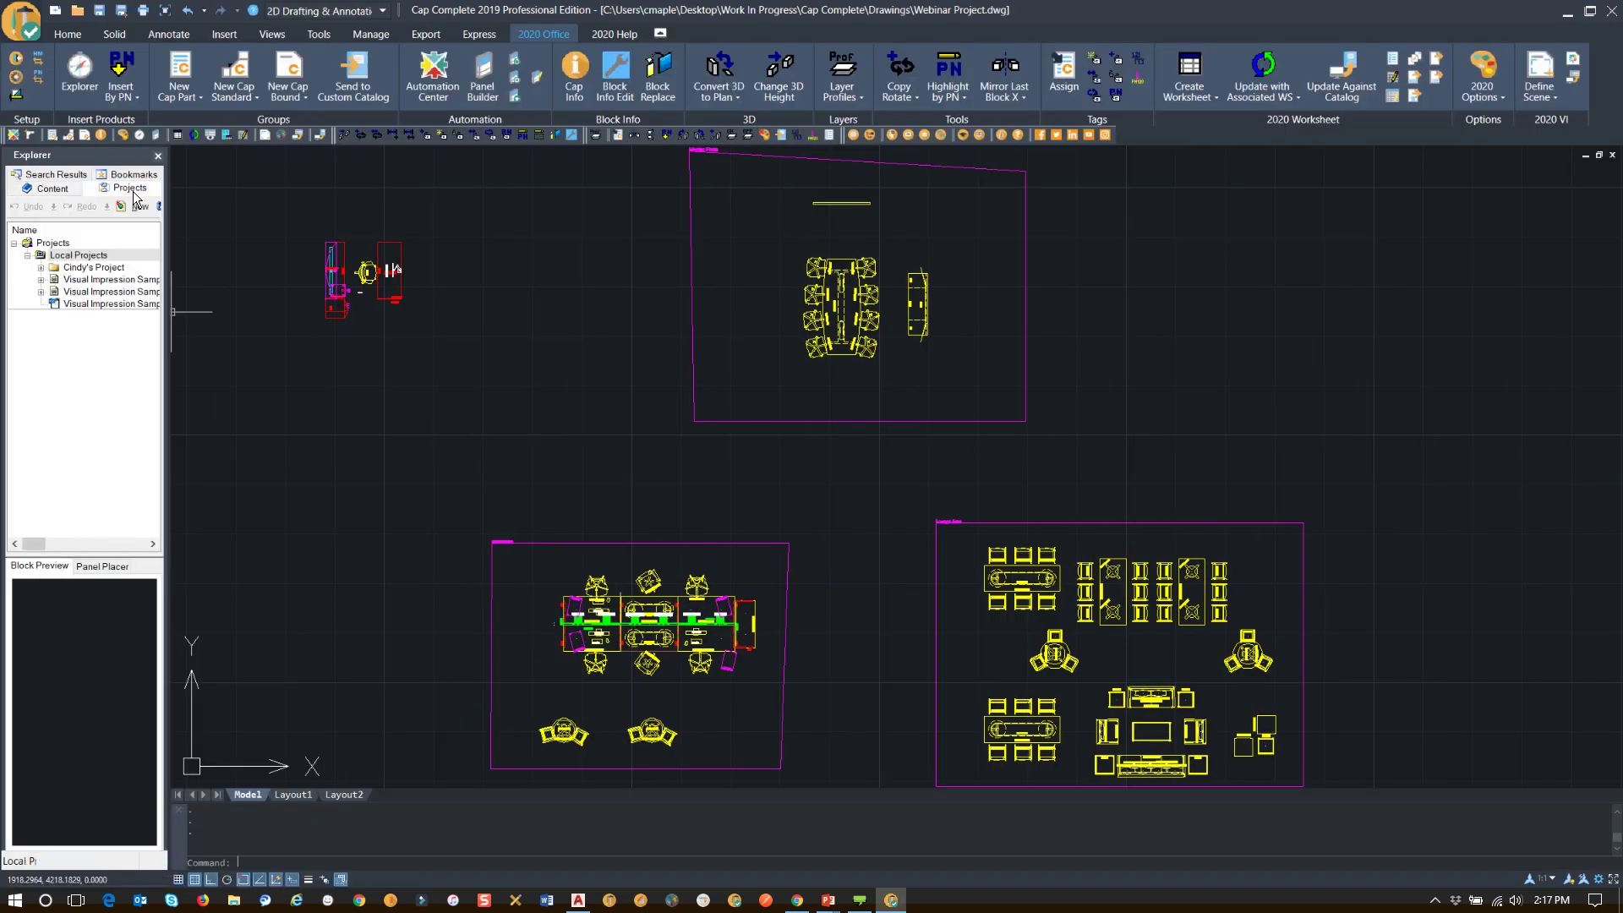
click(41, 268)
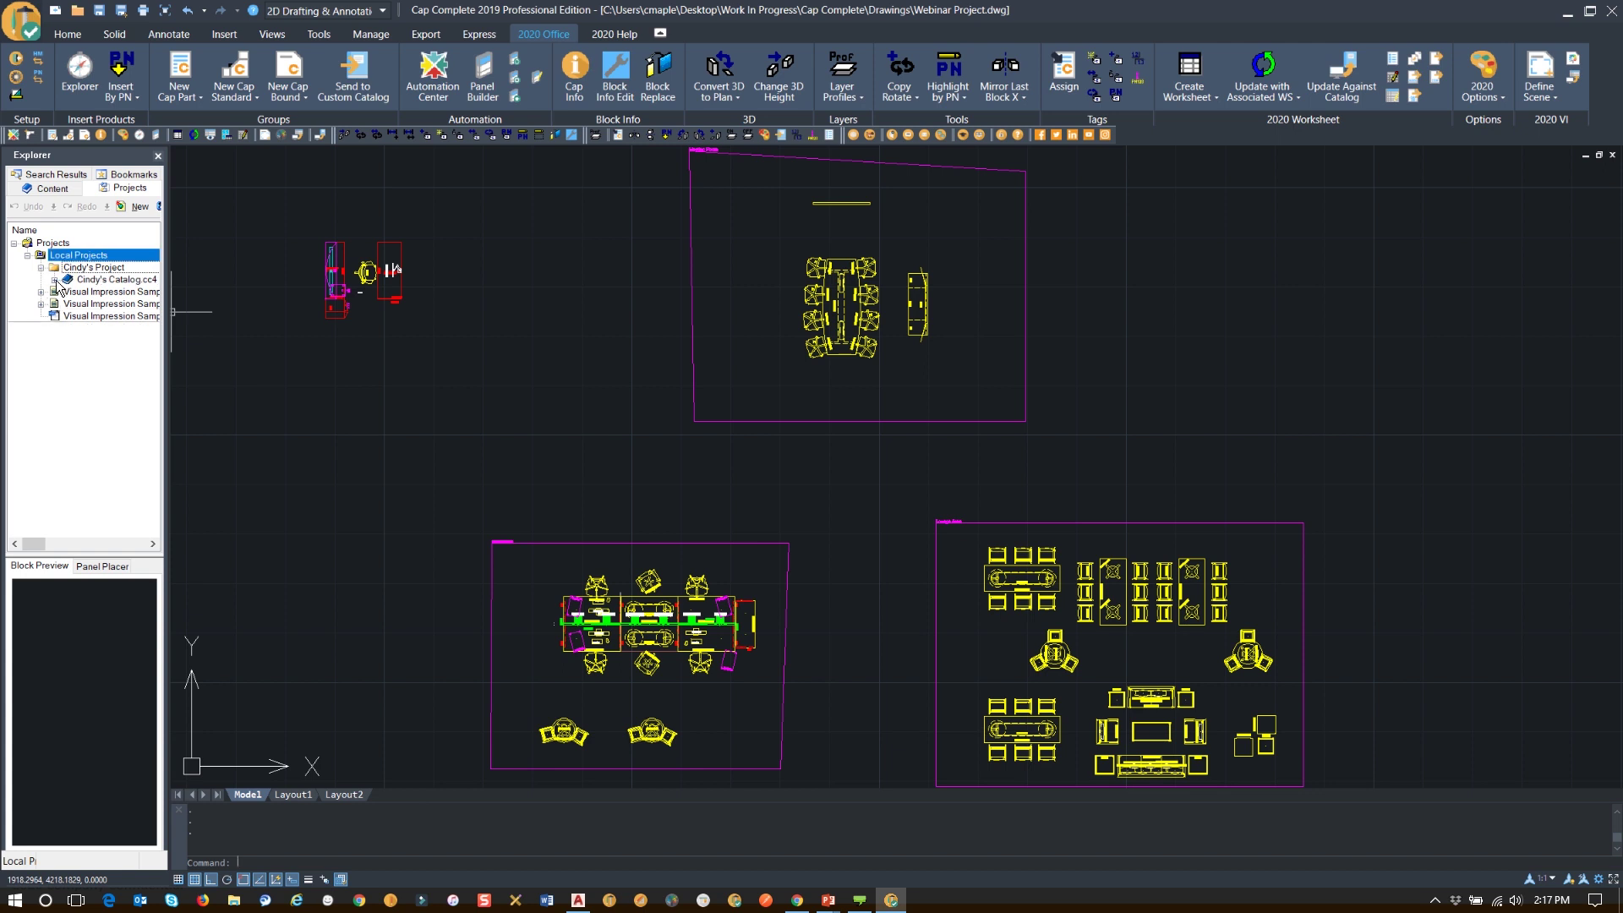
click(55, 280)
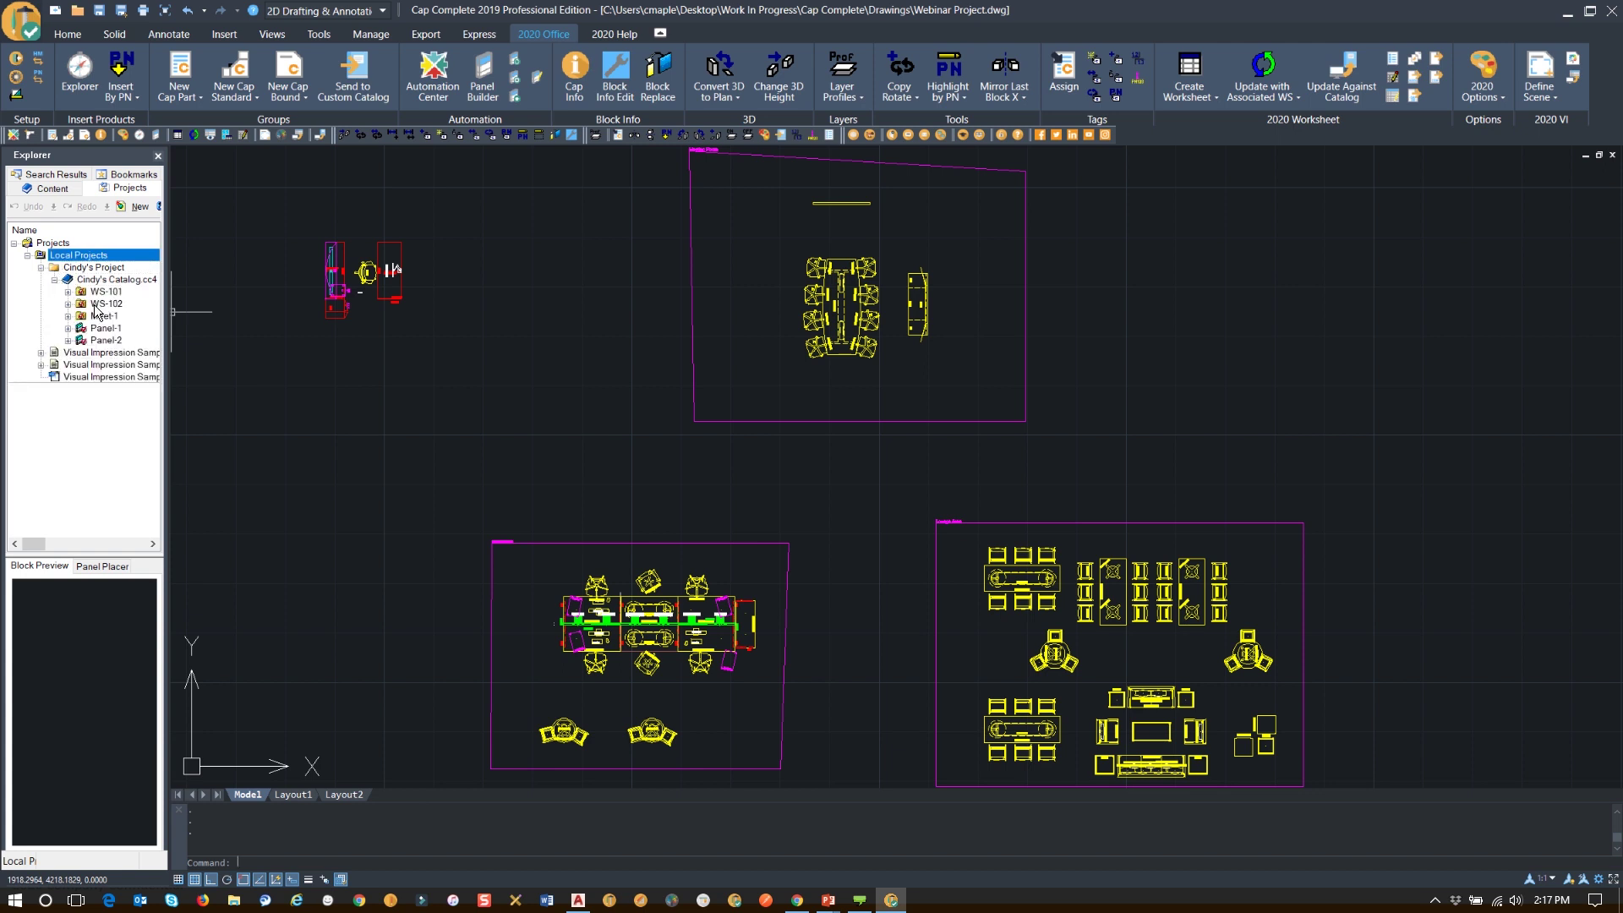
click(106, 304)
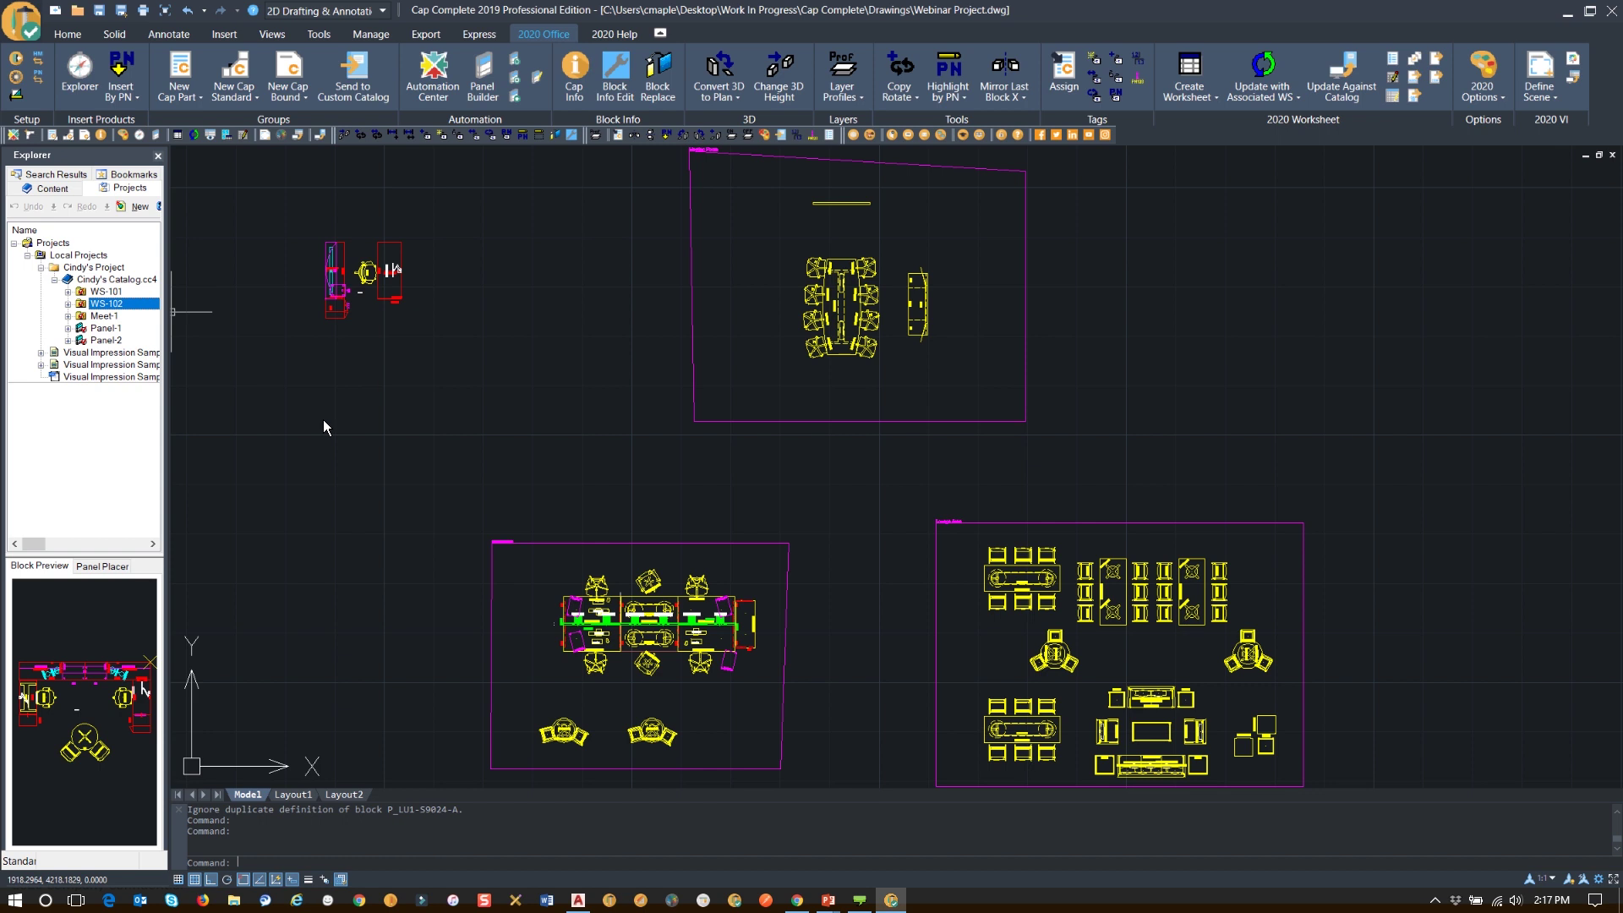
click(455, 397)
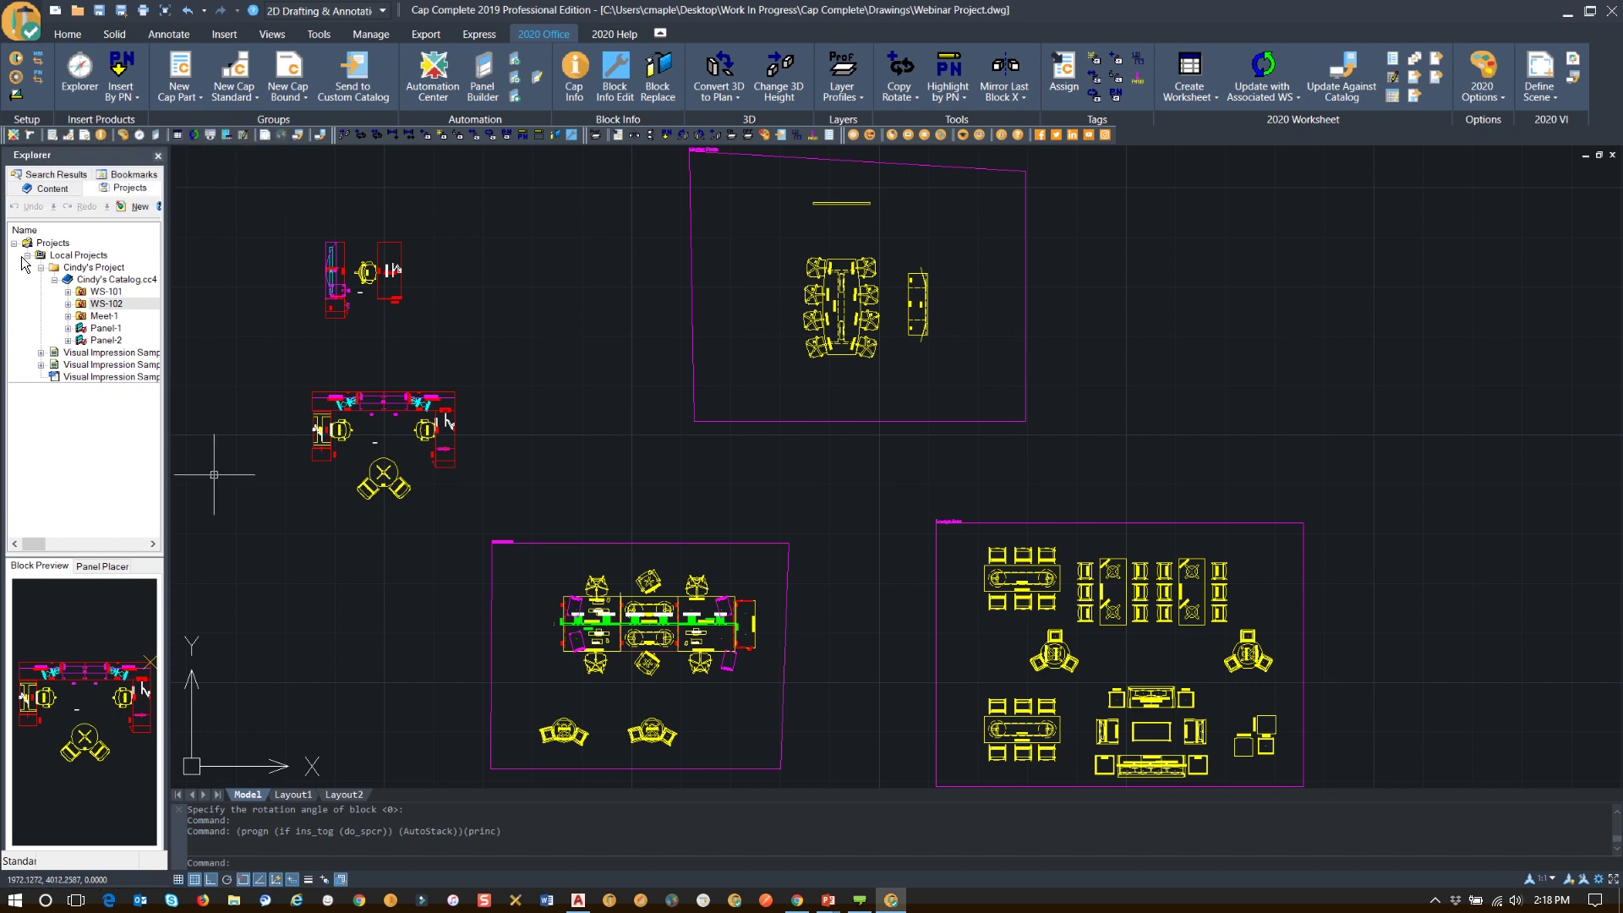
- Switch to the DMO : 2020 Enriched Data Demo catalog and open Systems > Panels > Frames > 78" High
click(63, 191)
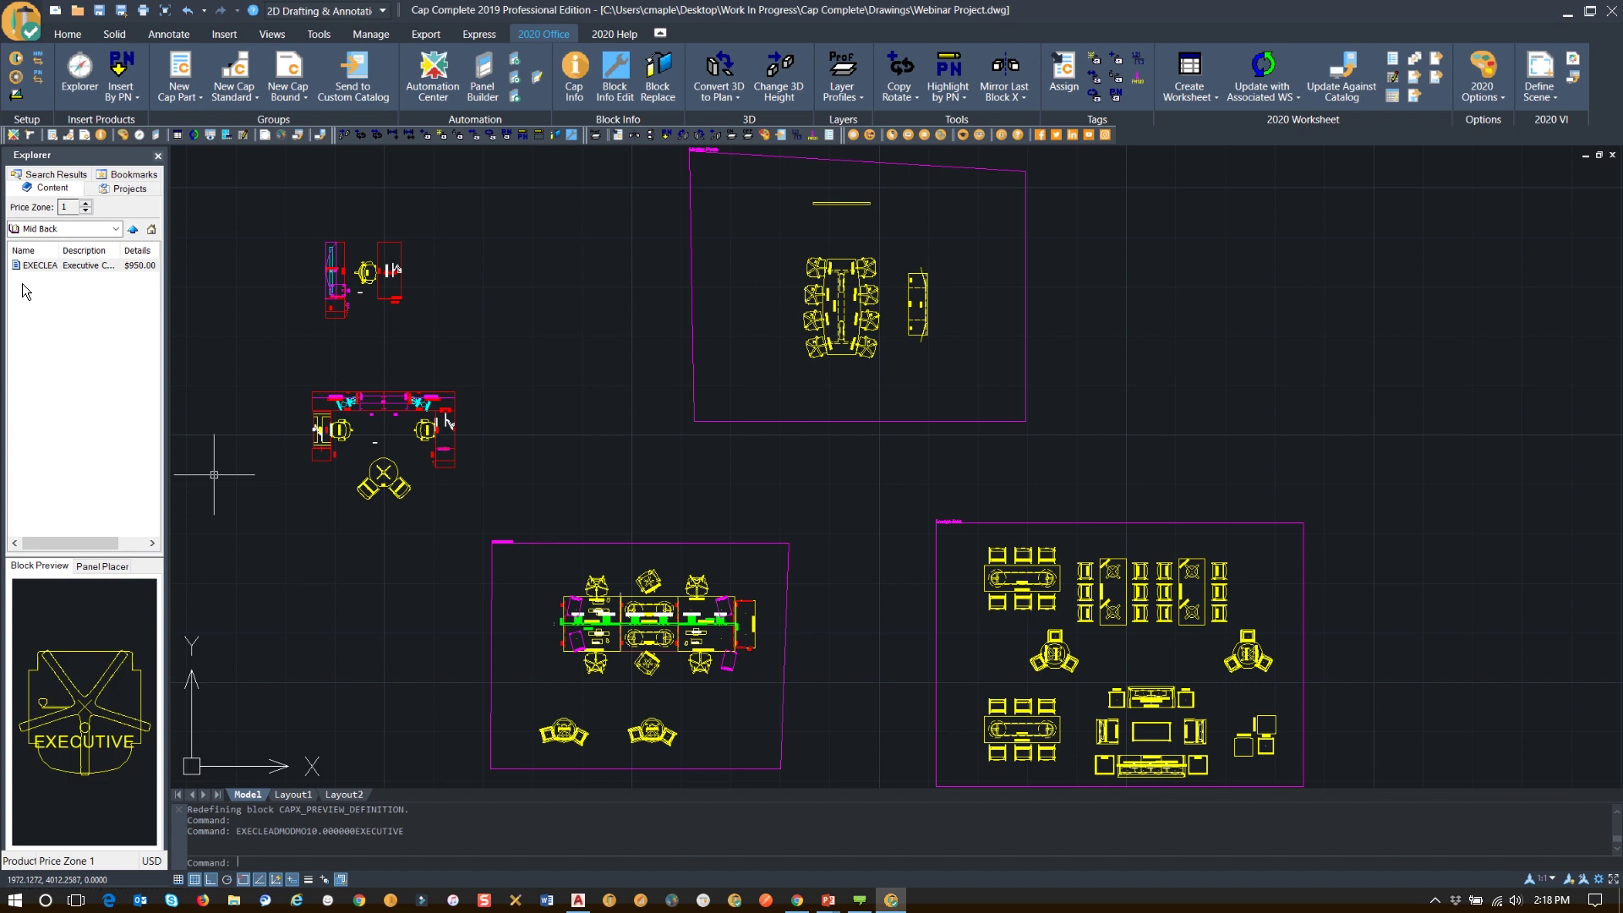
click(135, 232)
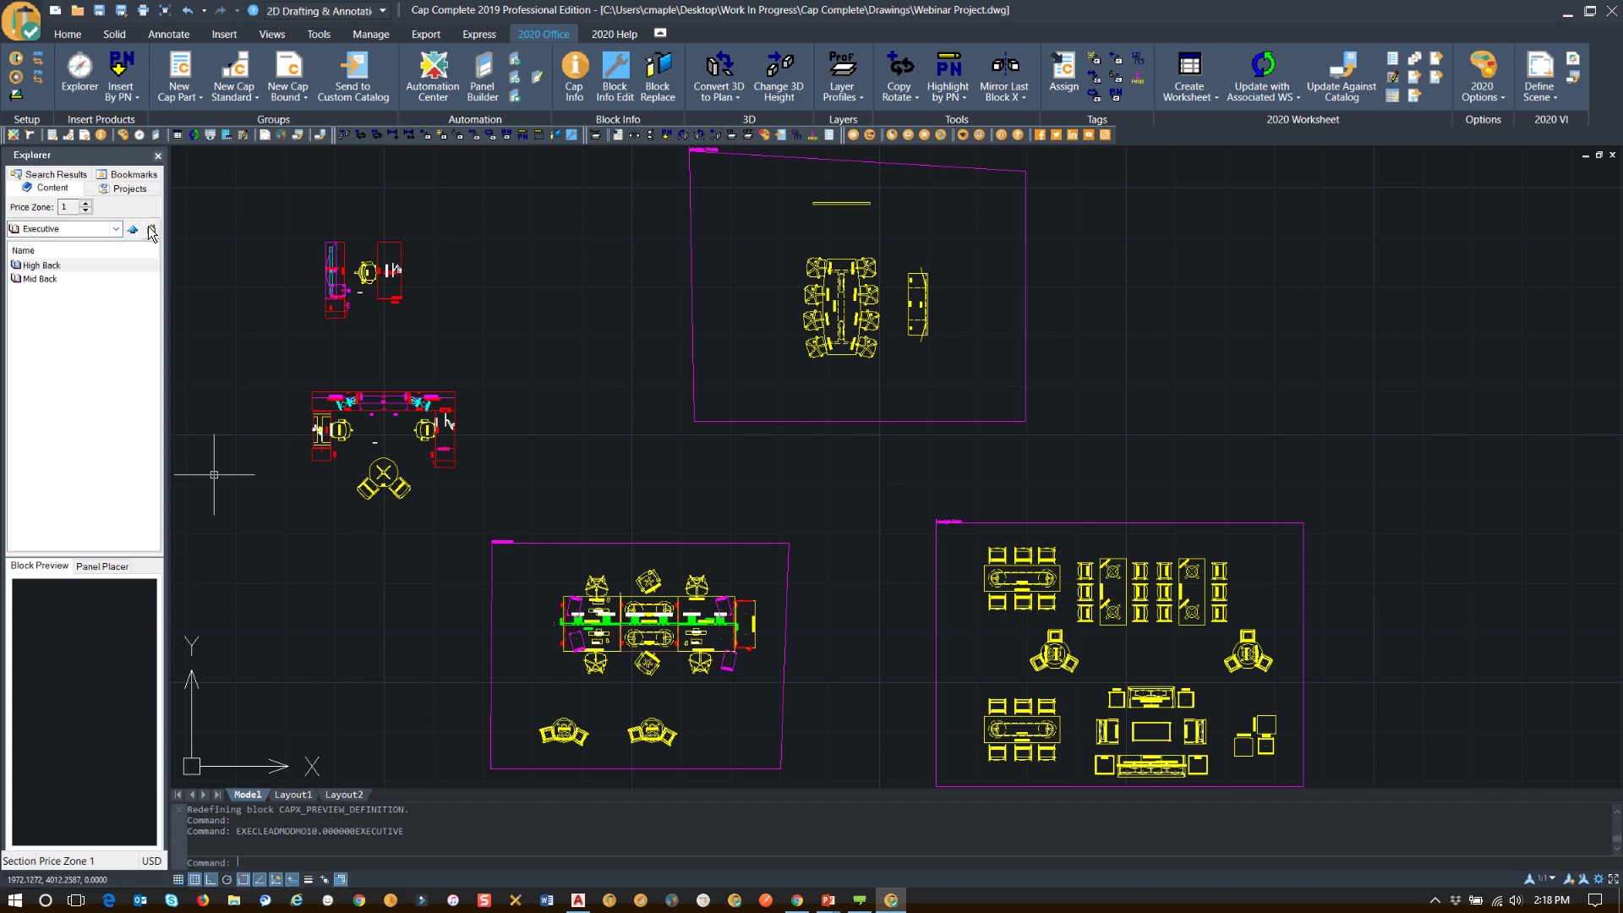
click(116, 228)
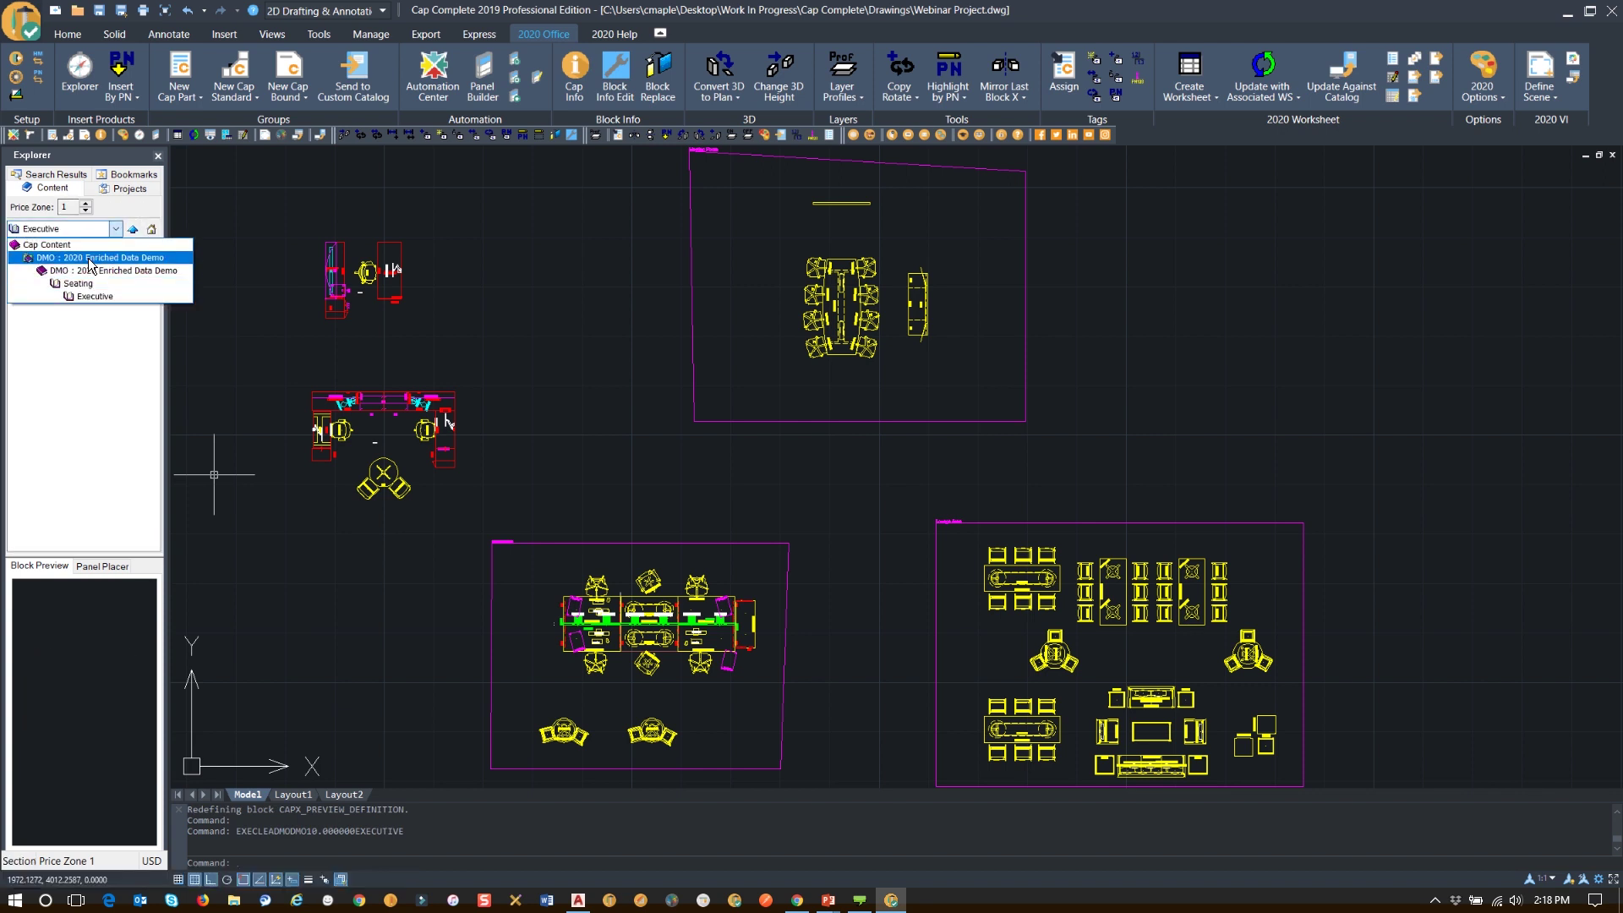
click(89, 260)
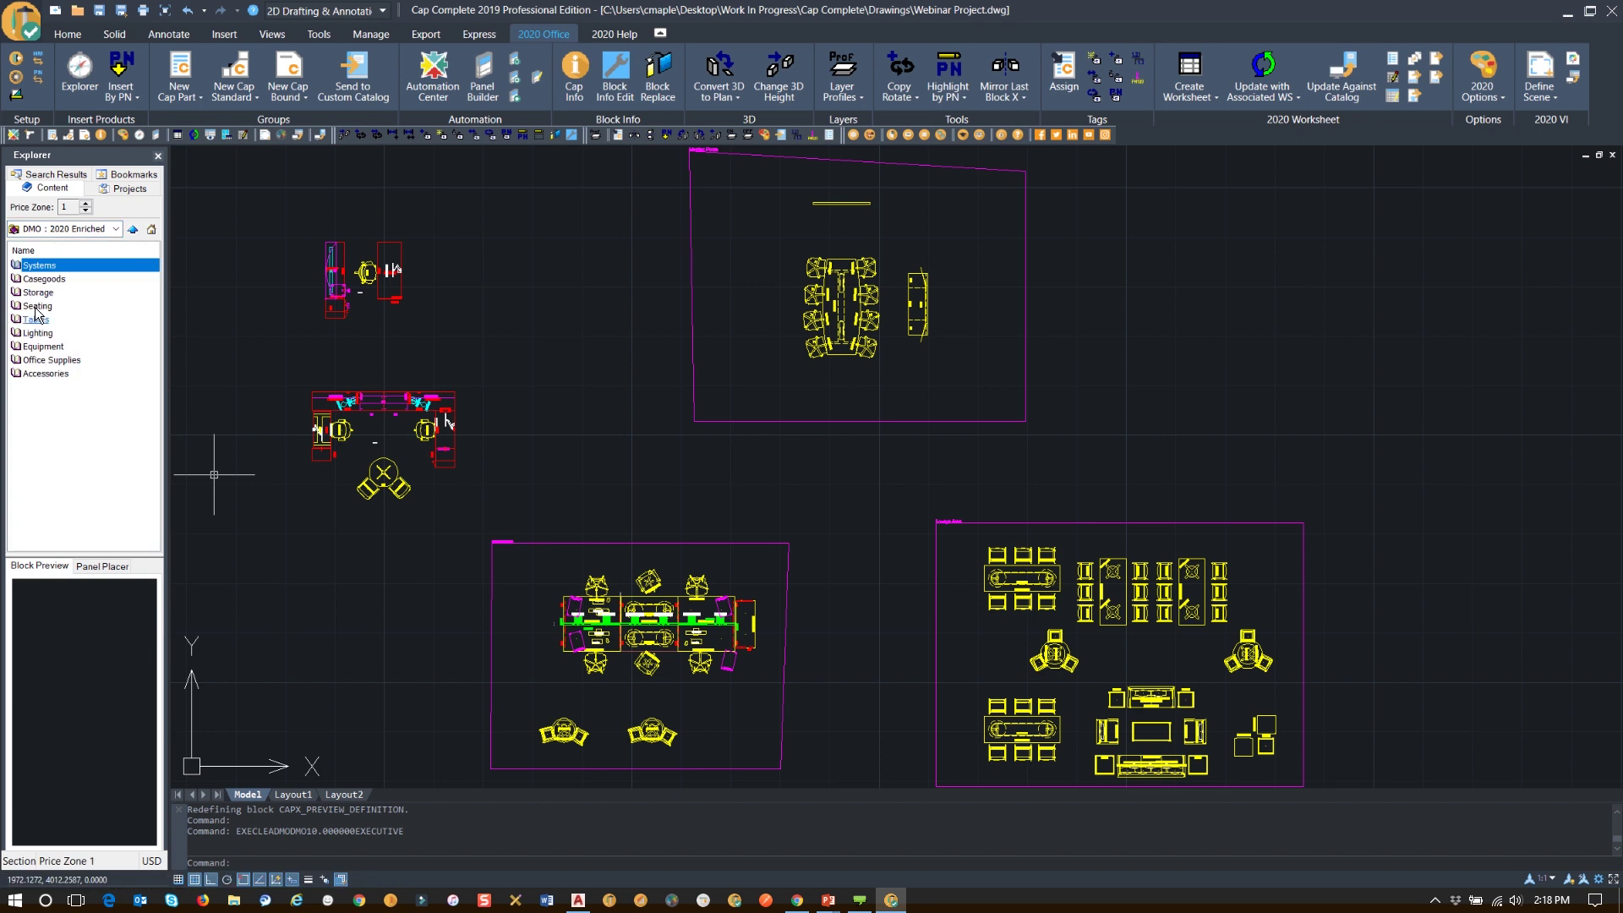
double_click(43, 264)
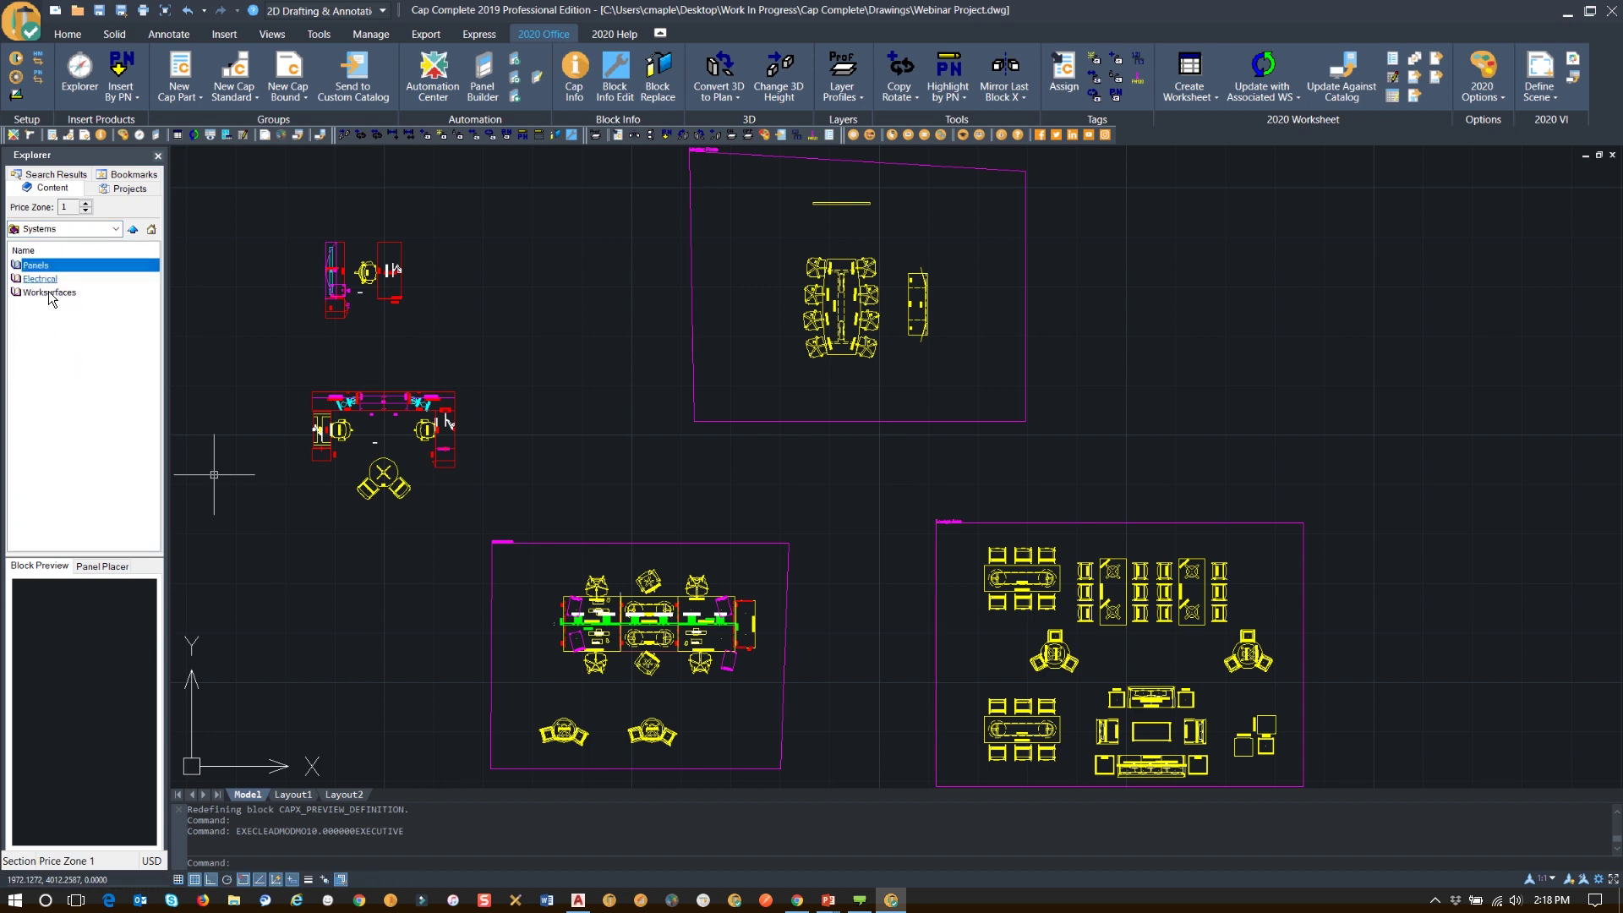
drag(1079, 231, 1360, 471)
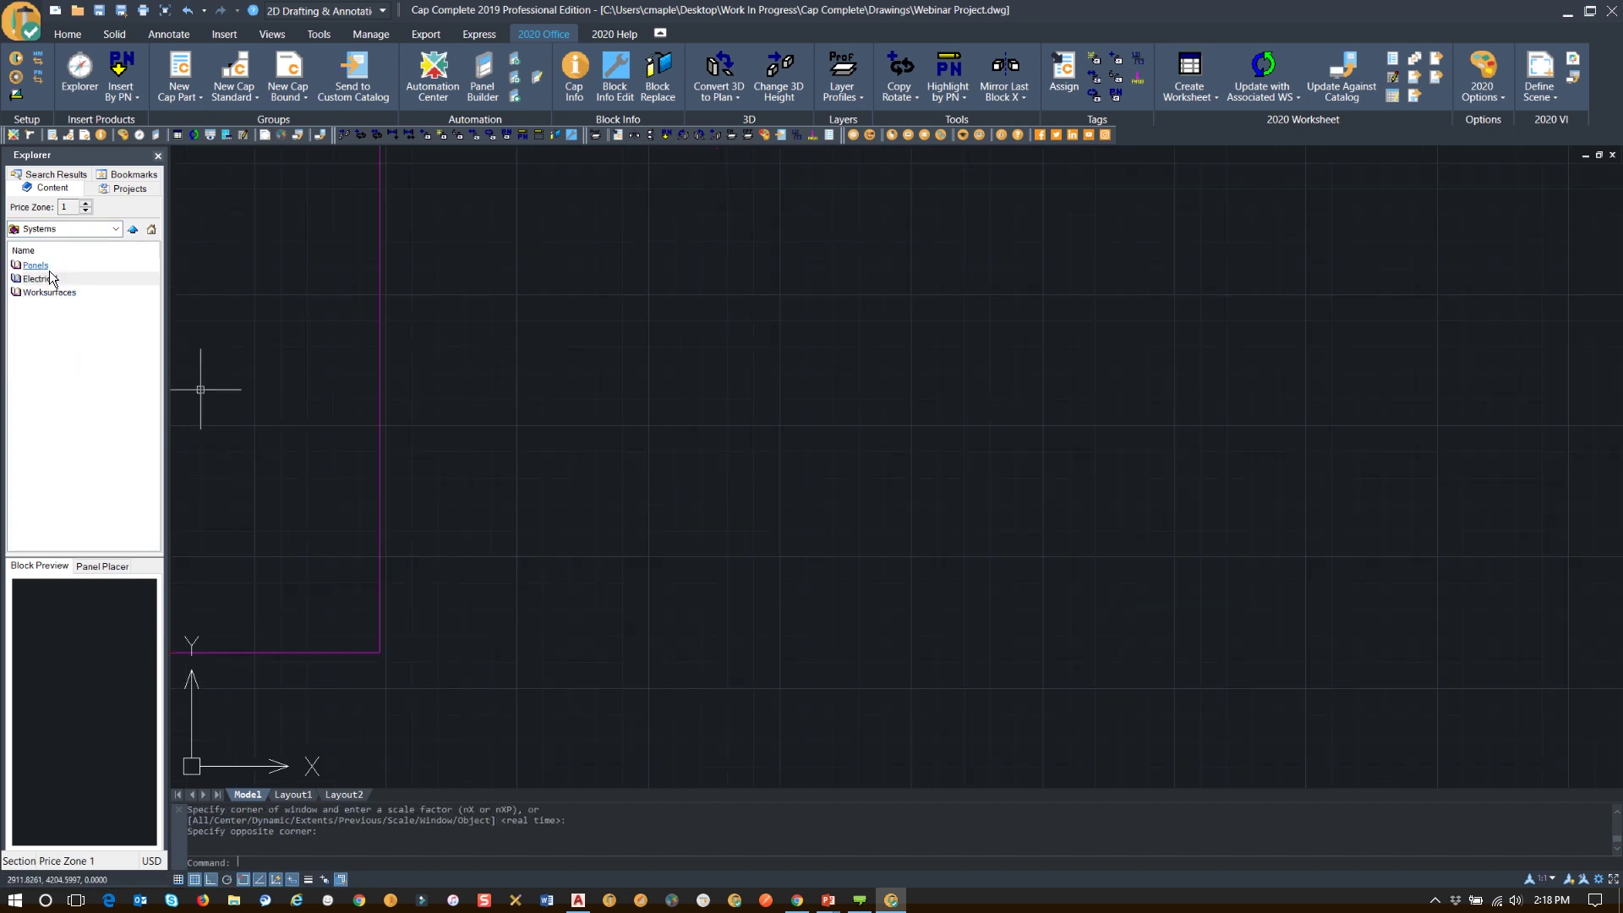
double_click(43, 265)
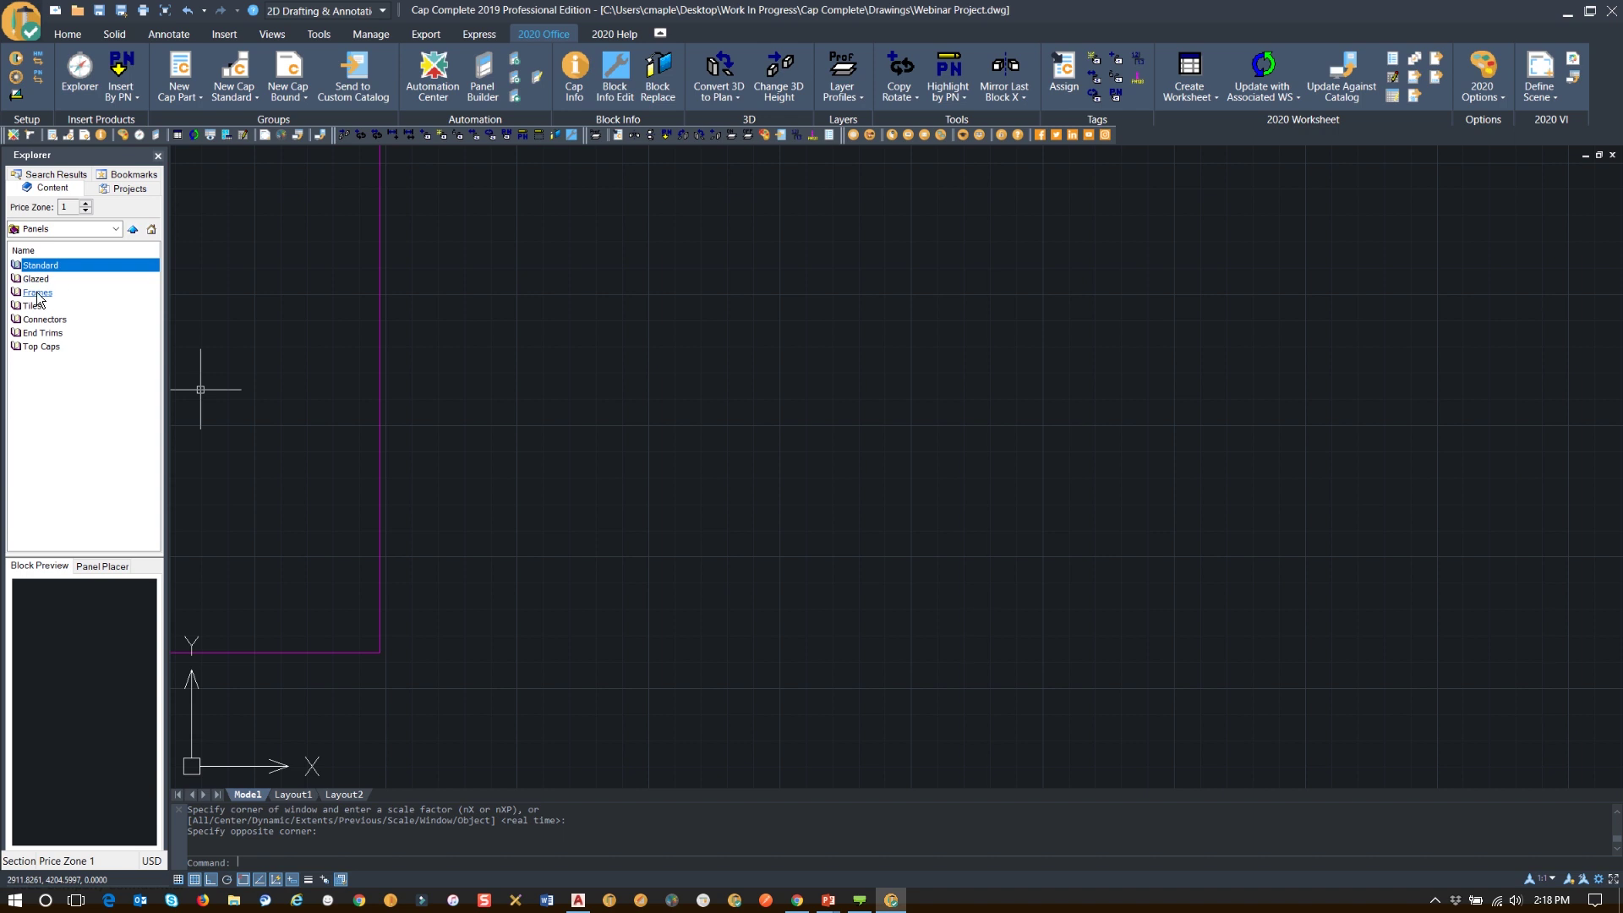
double_click(43, 295)
double_click(50, 320)
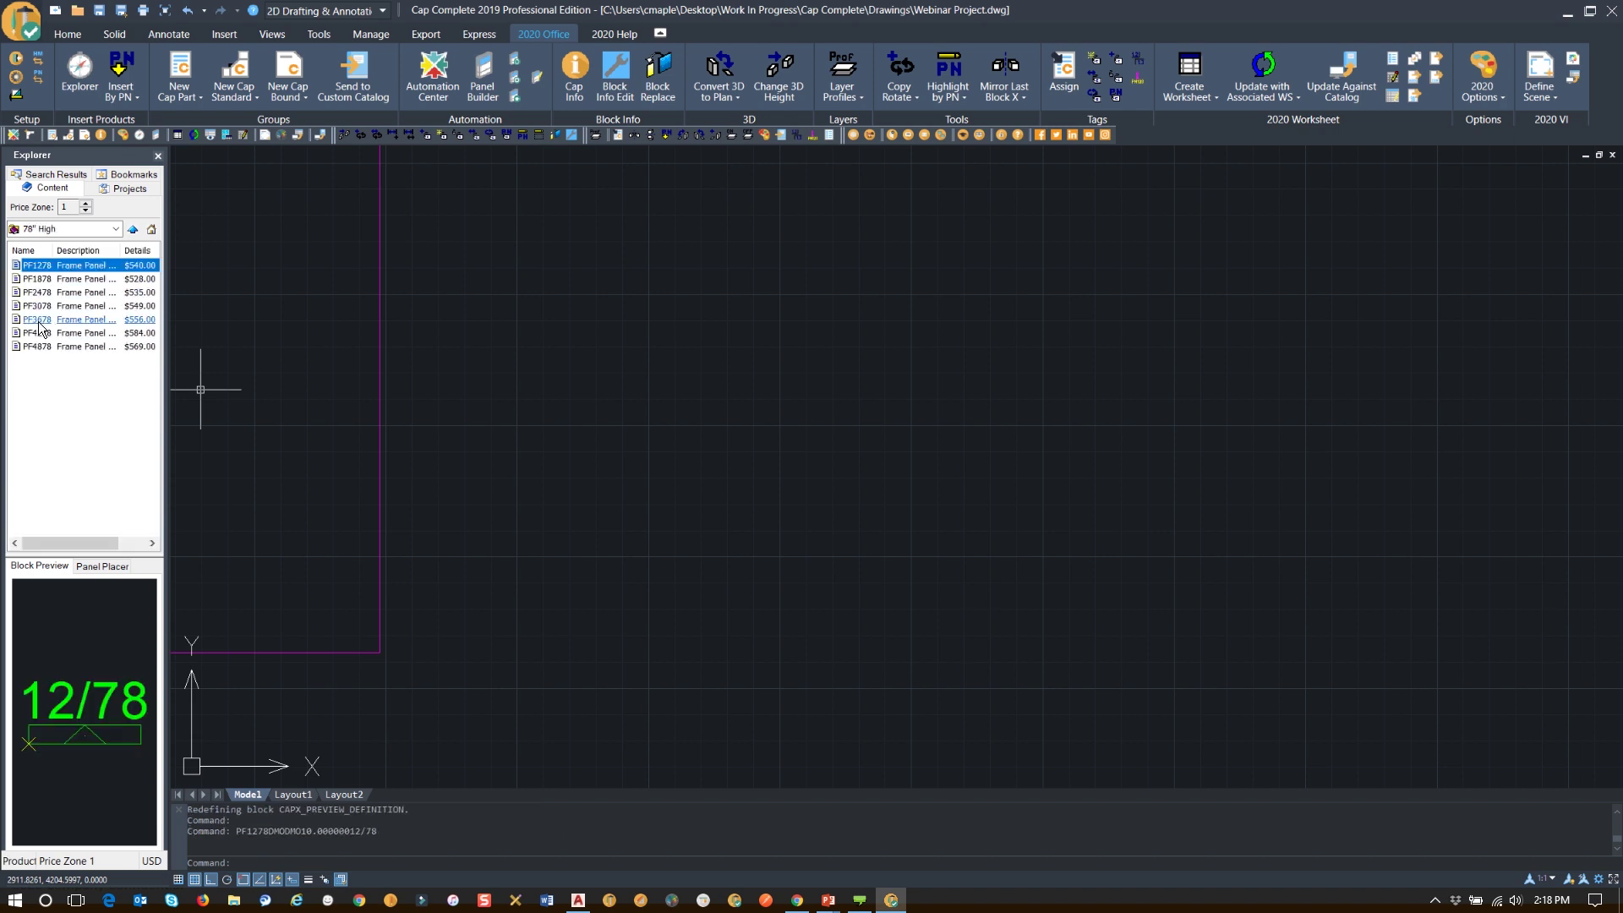
- Place PF3678 panels in a run: three 36/78 panels to the right, then two down
mouse_move(38, 321)
mouse_down()
mouse_move(586, 334)
mouse_move(517, 327)
mouse_up()
click(39, 697)
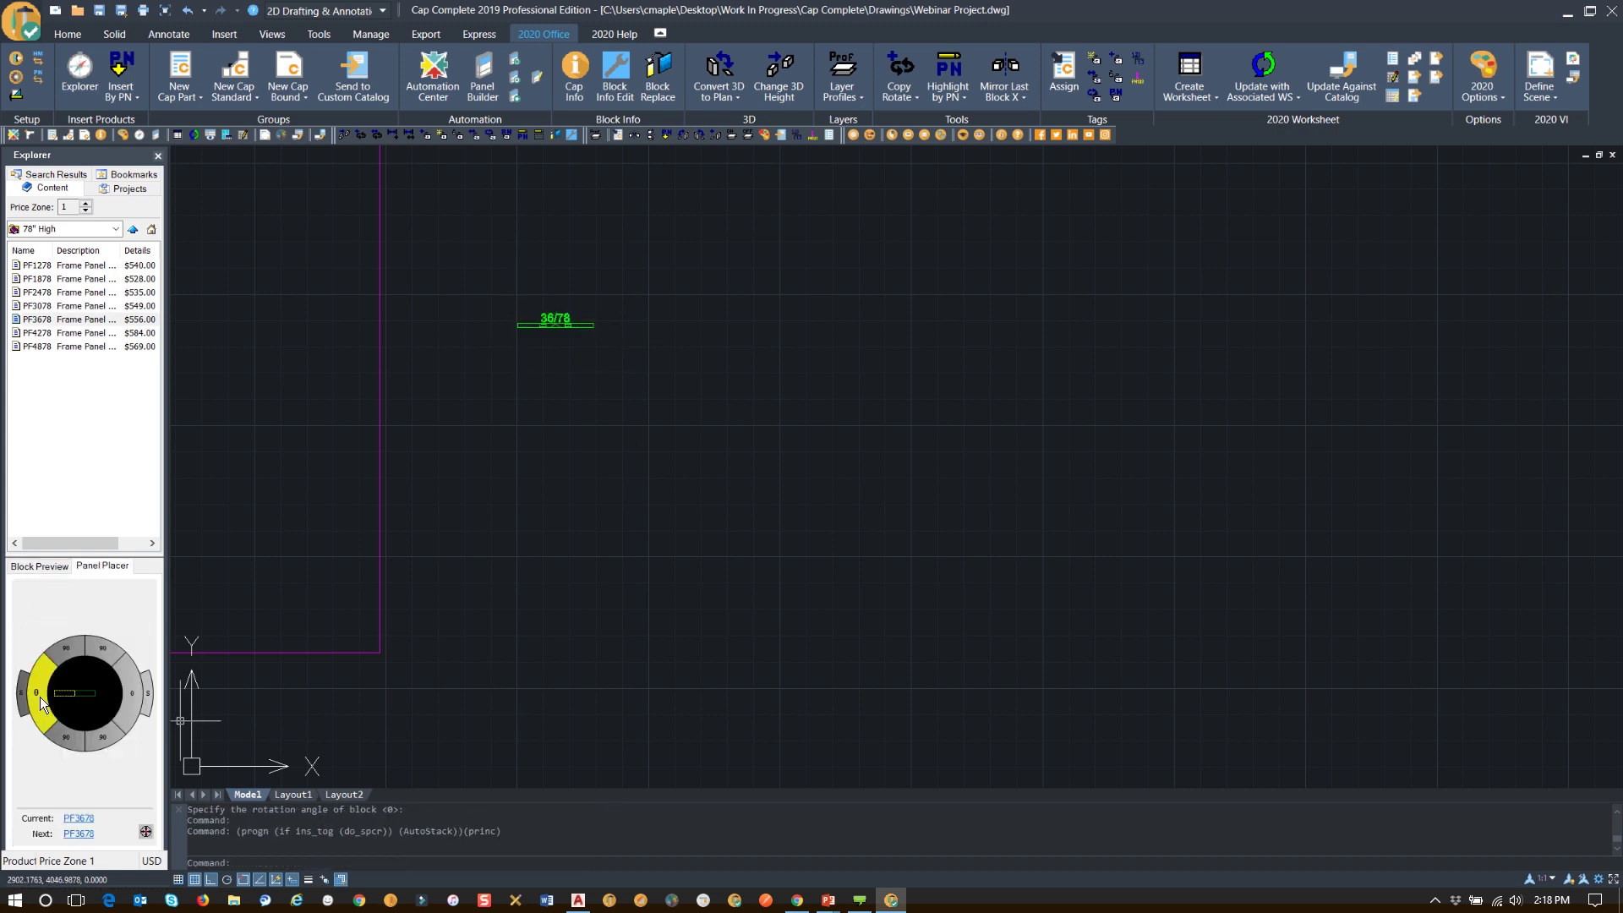
click(133, 704)
click(129, 703)
click(90, 744)
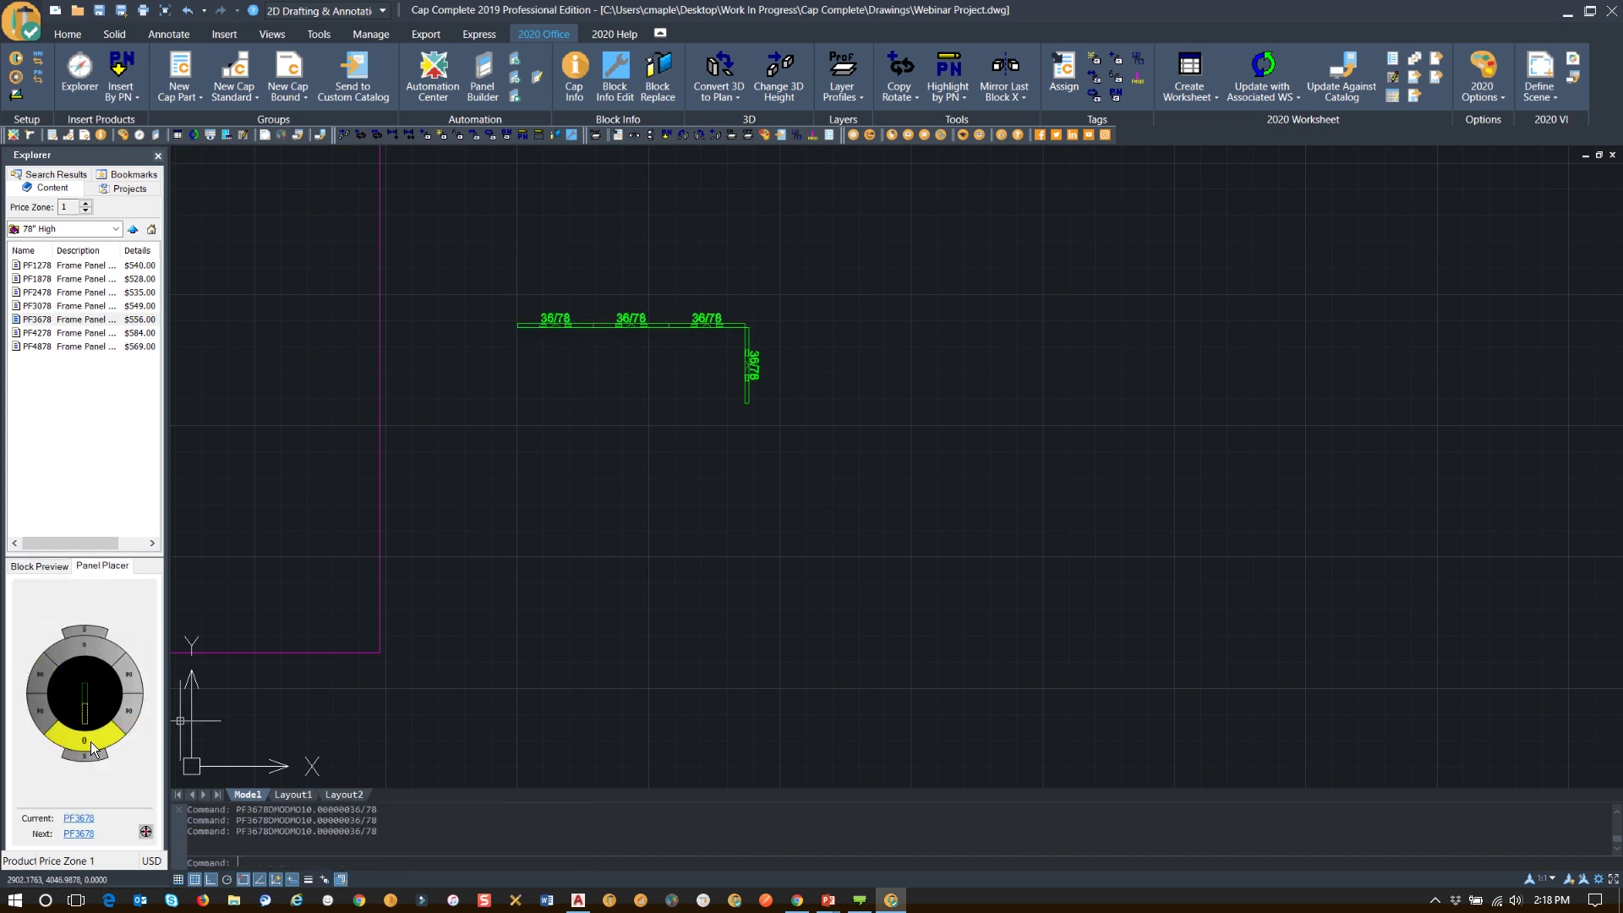
click(90, 742)
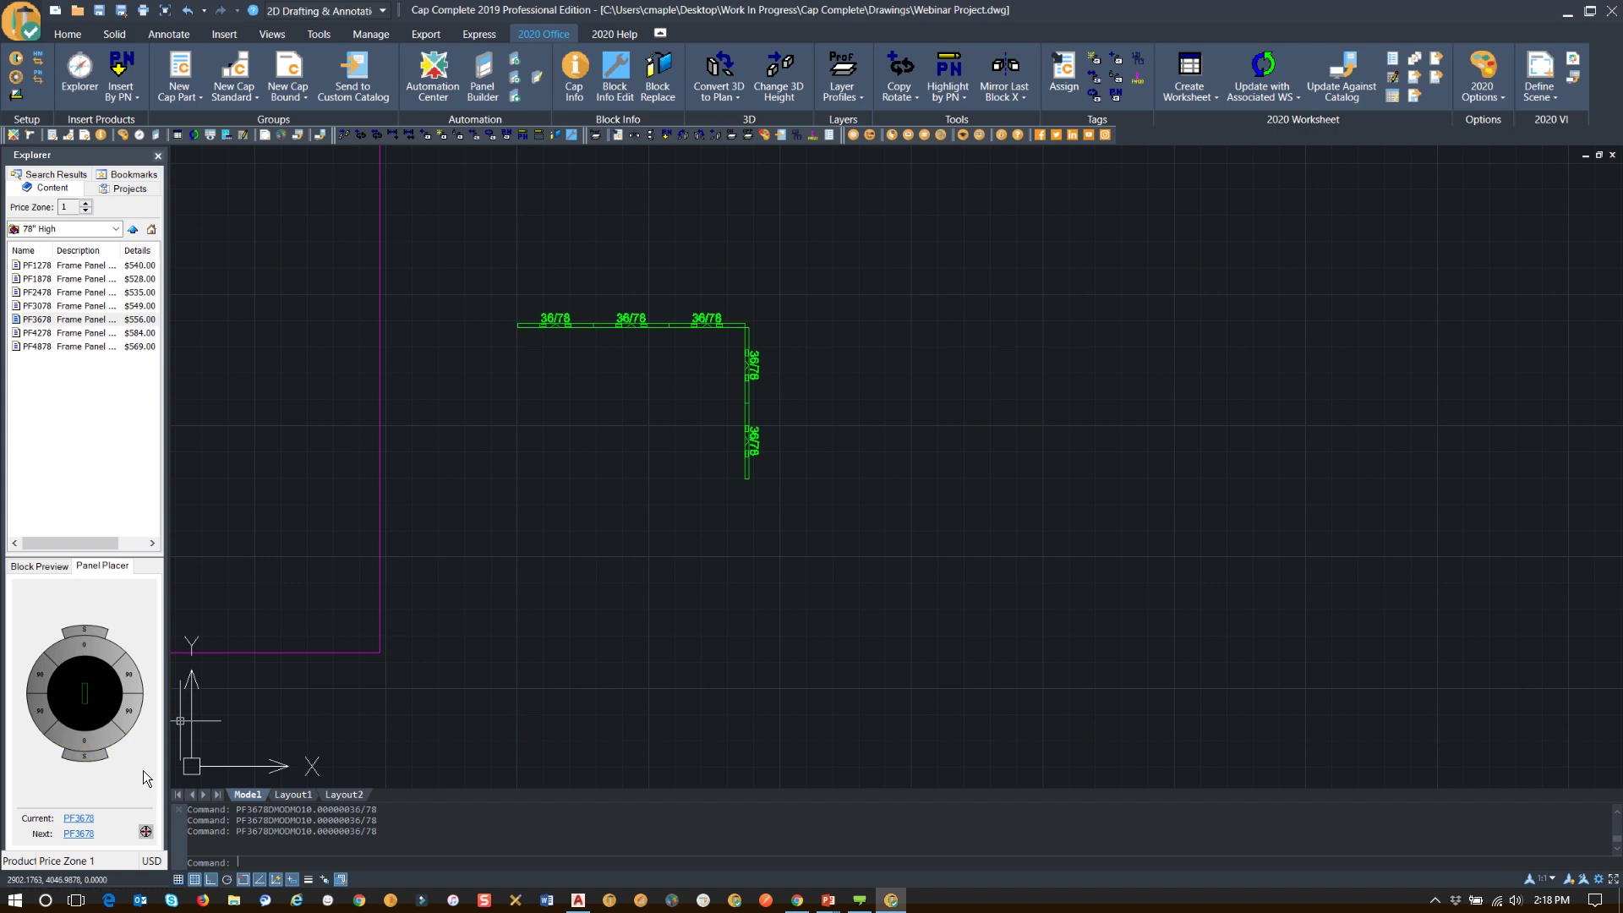
- Add a PF2478 24/78 panel turning left at the run's end, leaving finishes unchanged
click(88, 820)
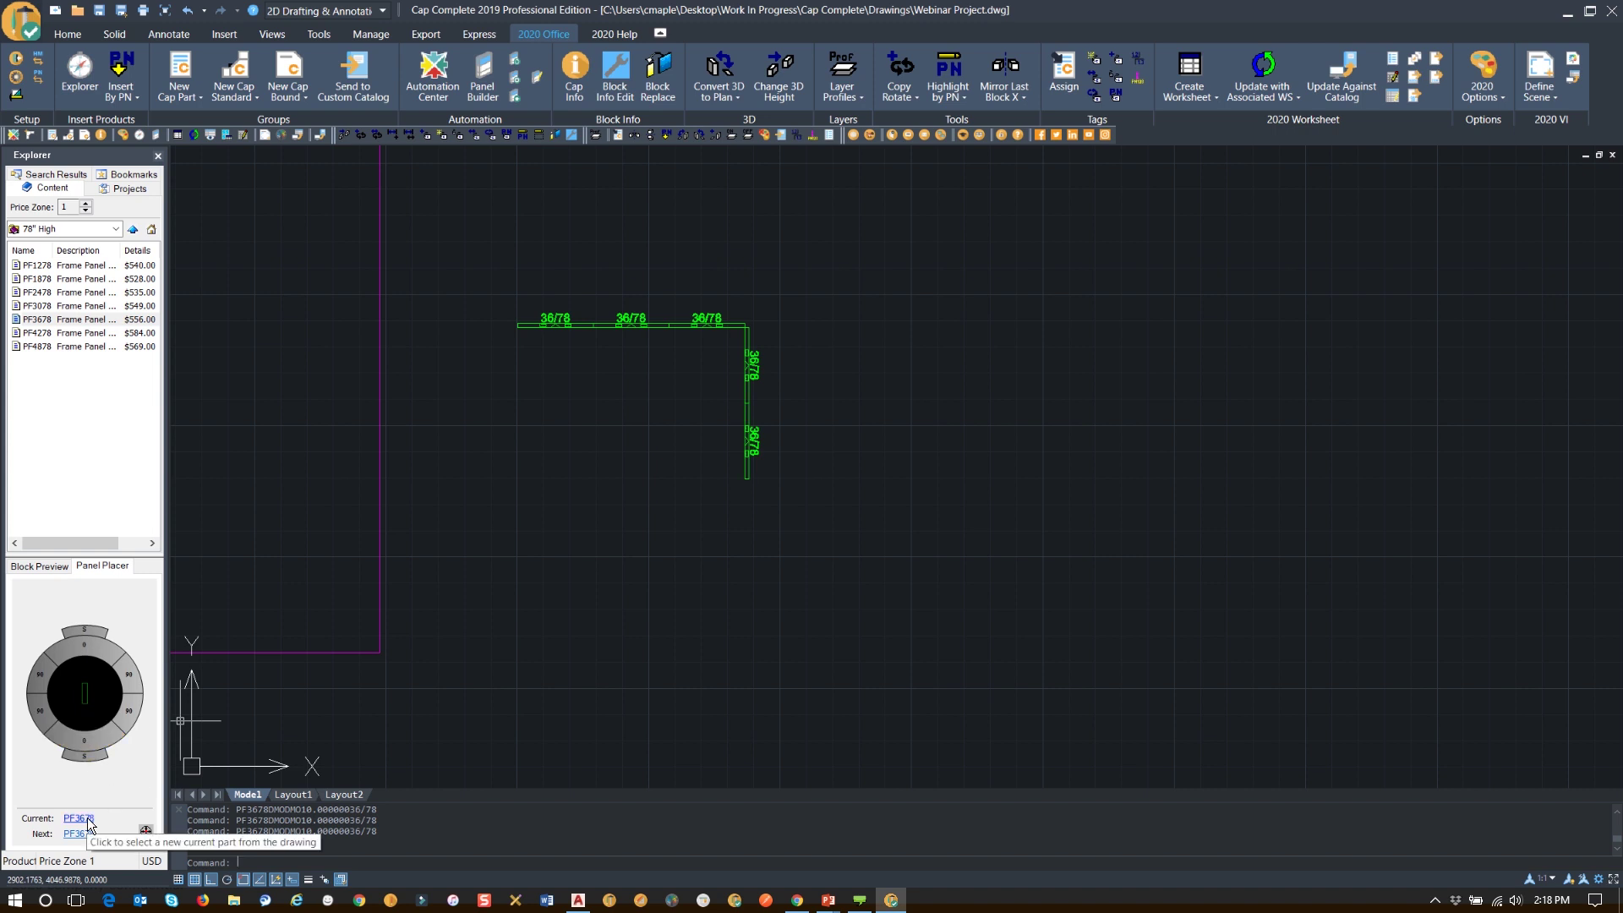
click(61, 292)
click(52, 755)
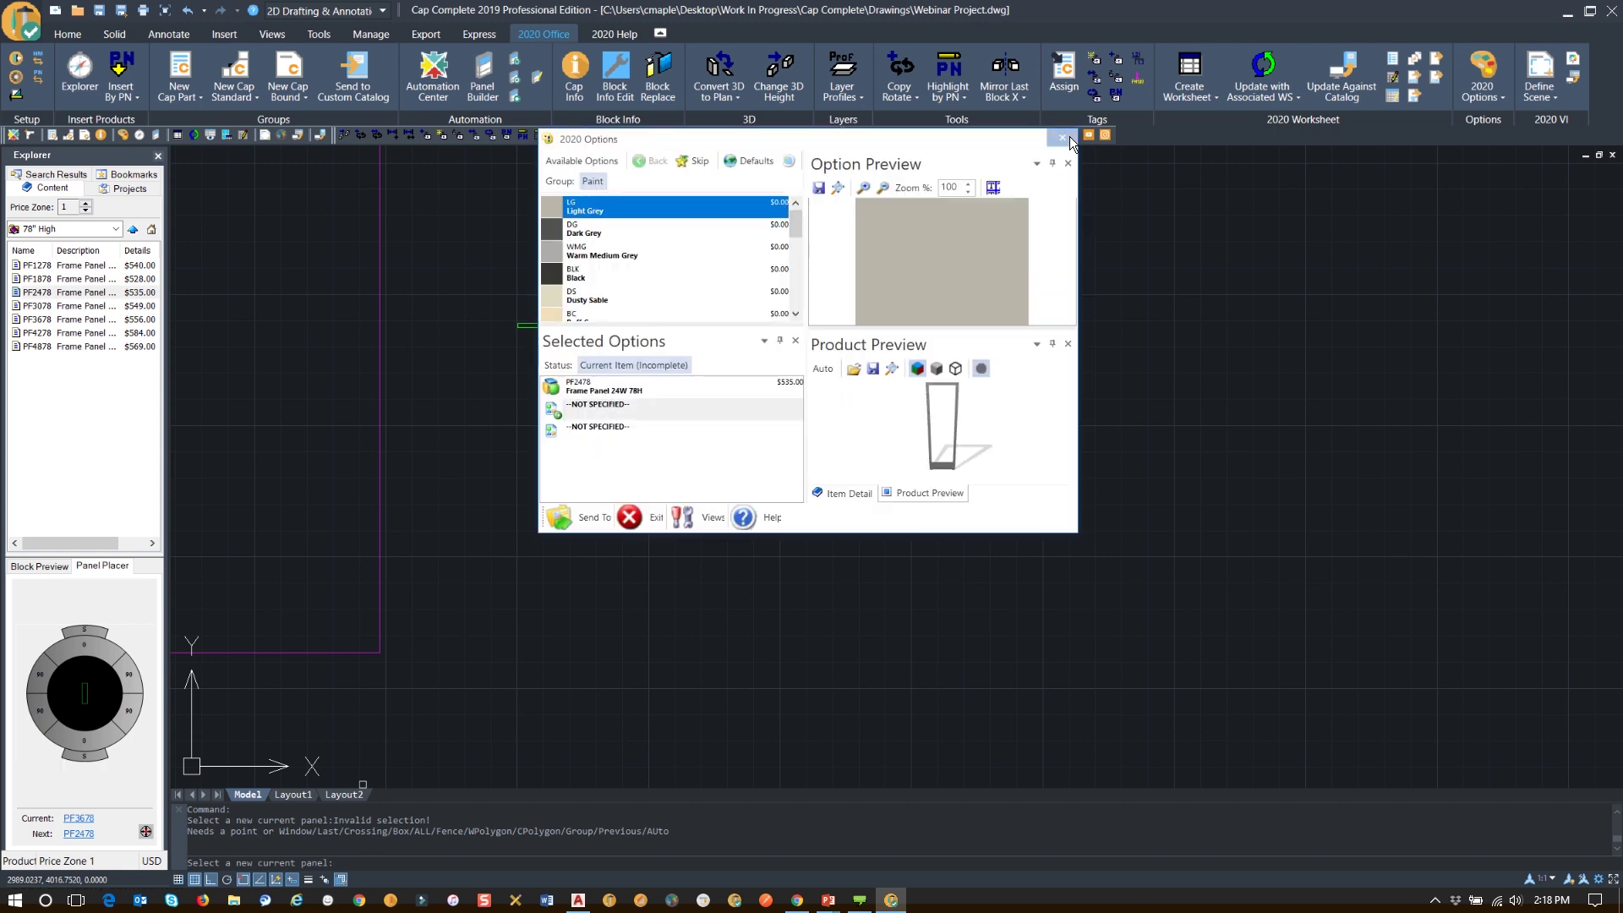
click(1067, 138)
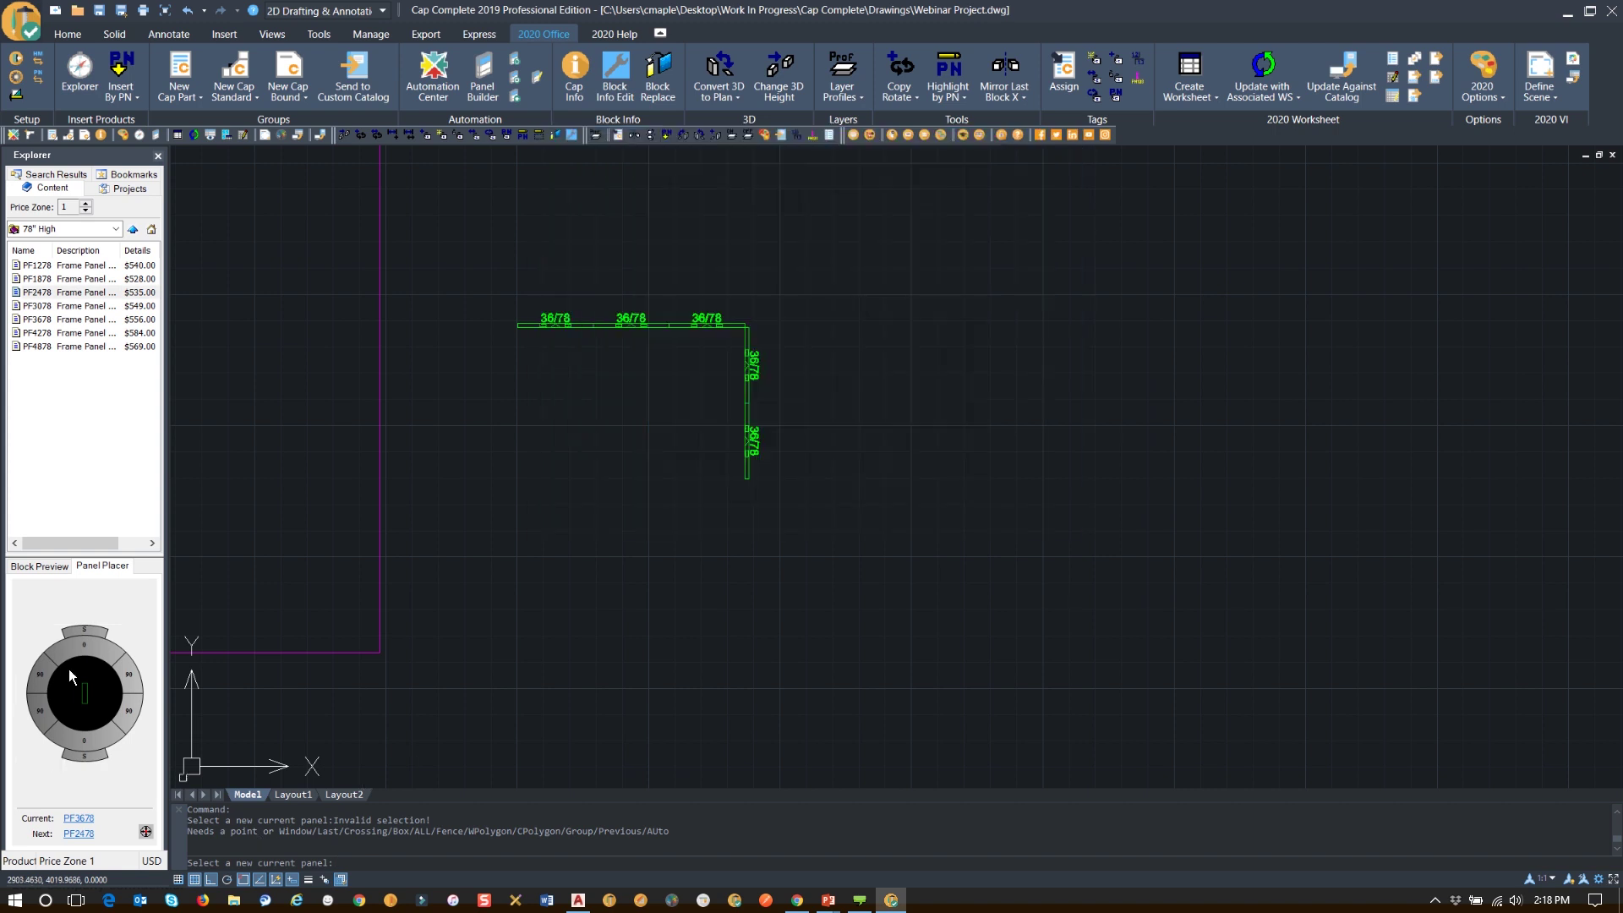
click(41, 727)
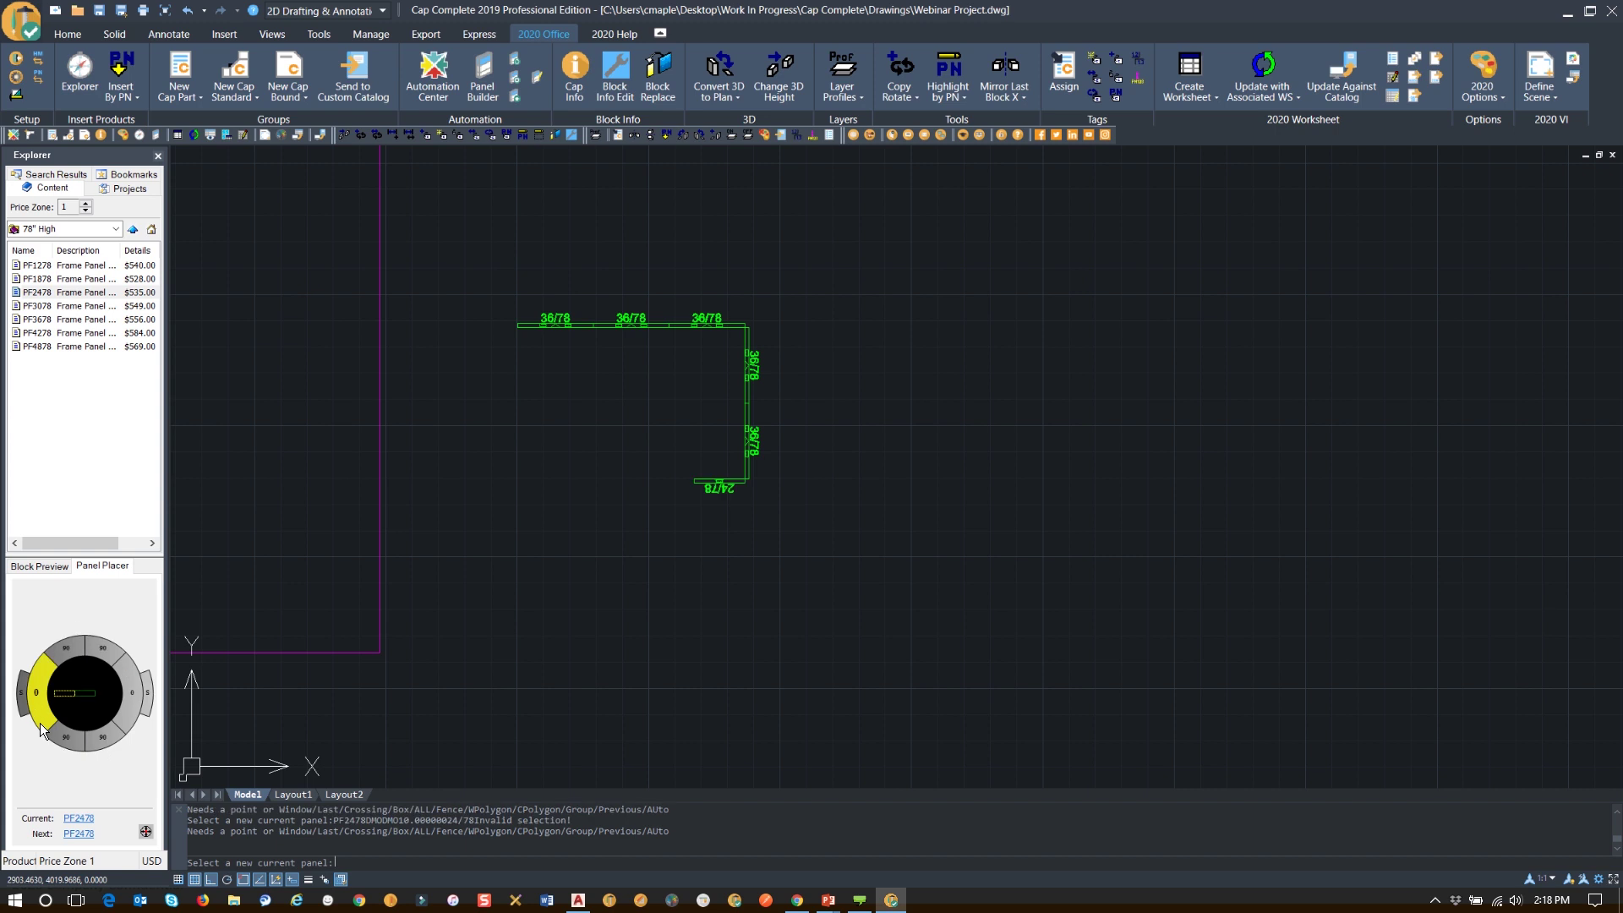